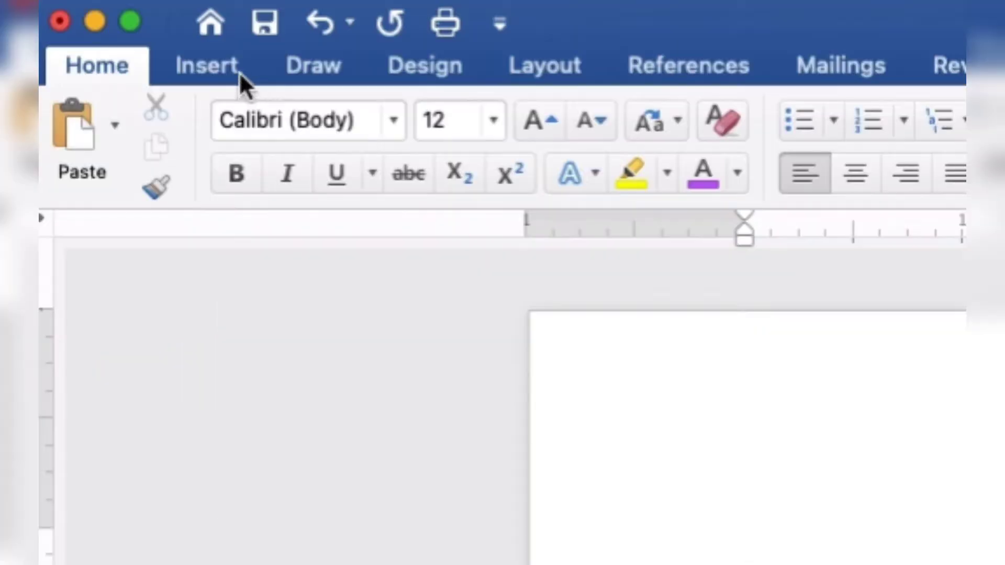
Insert 'galaxy light purple background.jpeg' from file onto the blank page.
{"action": "left_click", "coordinate": [114, 28]}
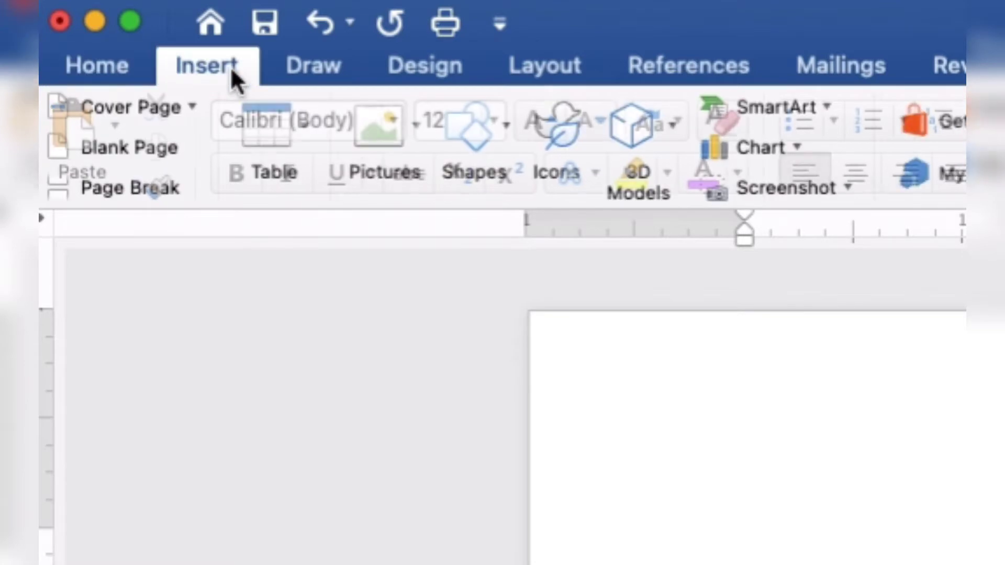
{"action": "left_click", "coordinate": [397, 136]}
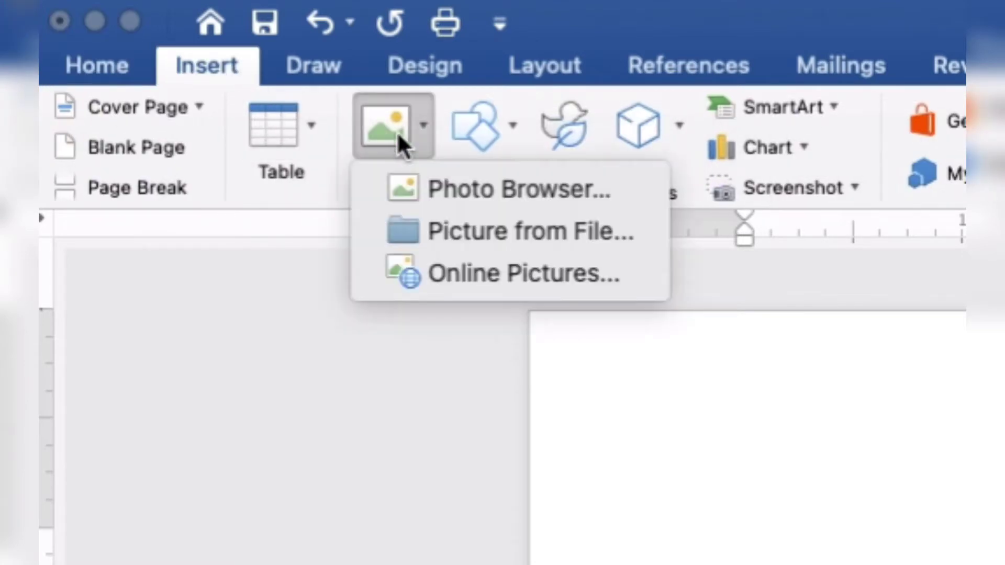
{"action": "left_click", "coordinate": [423, 230]}
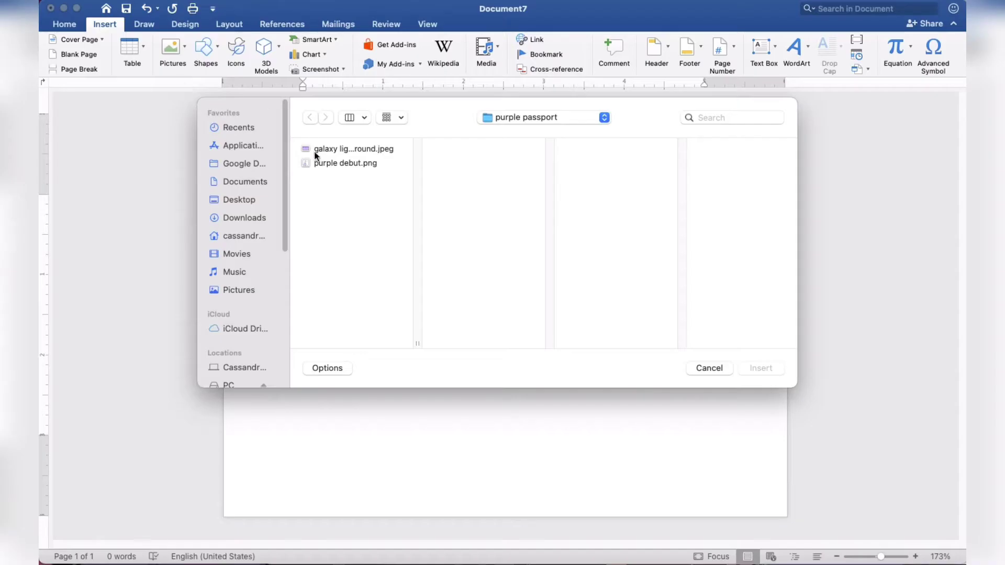
{"action": "left_click", "coordinate": [336, 156]}
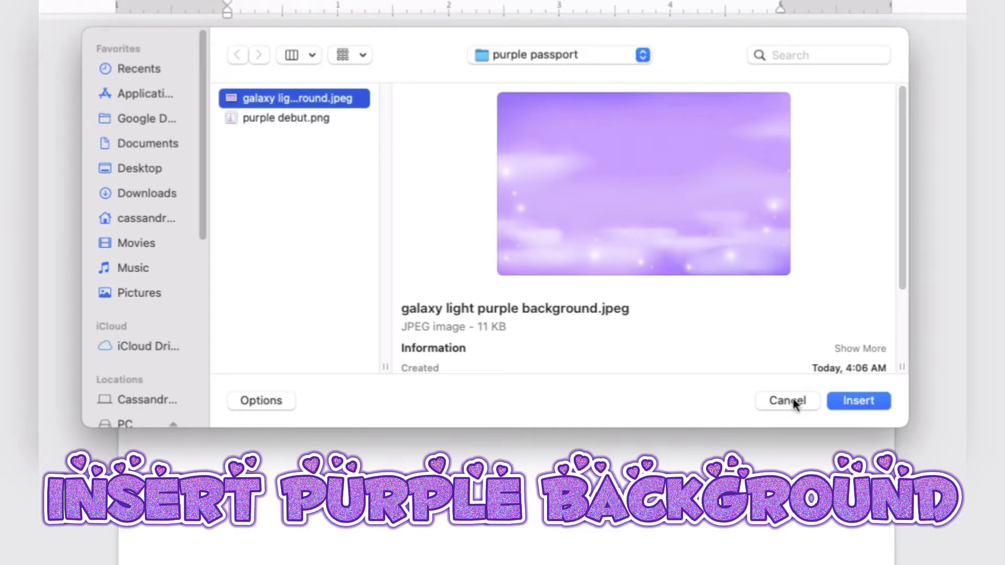
{"action": "left_click", "coordinate": [858, 401]}
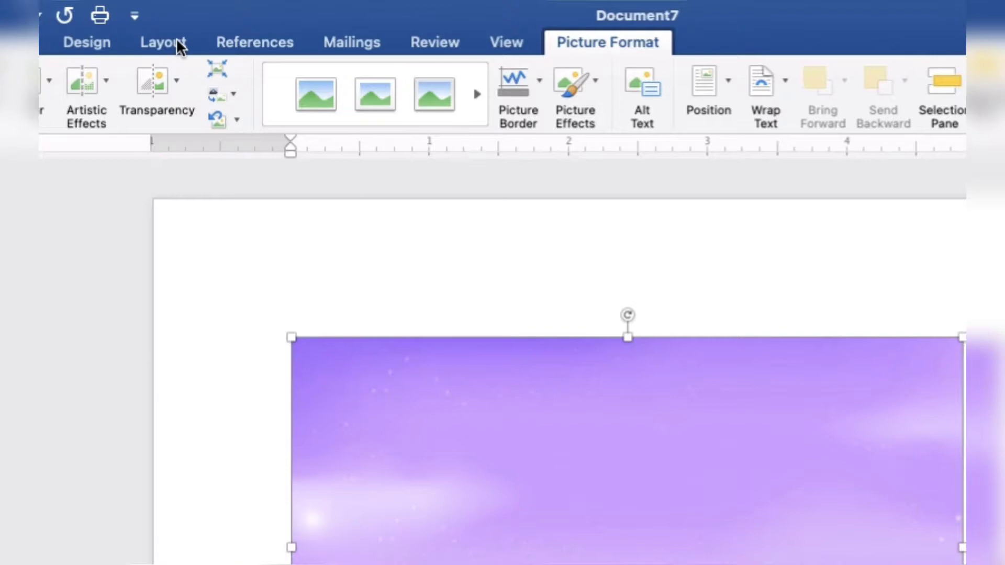
Set the galaxy picture behind text and stretch it from the top-left corner to fill the page.
{"action": "left_click", "coordinate": [232, 24]}
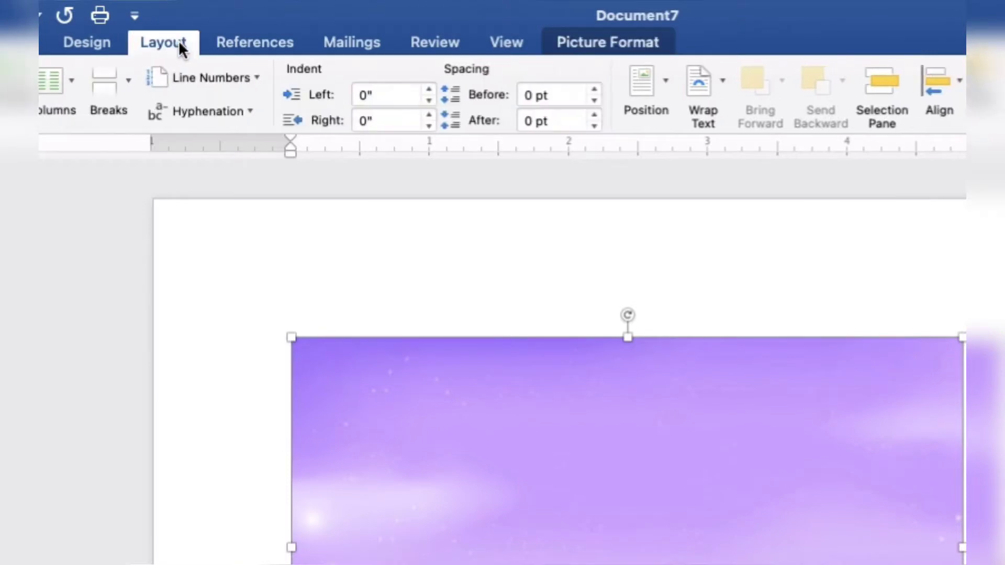
{"action": "left_click", "coordinate": [711, 84]}
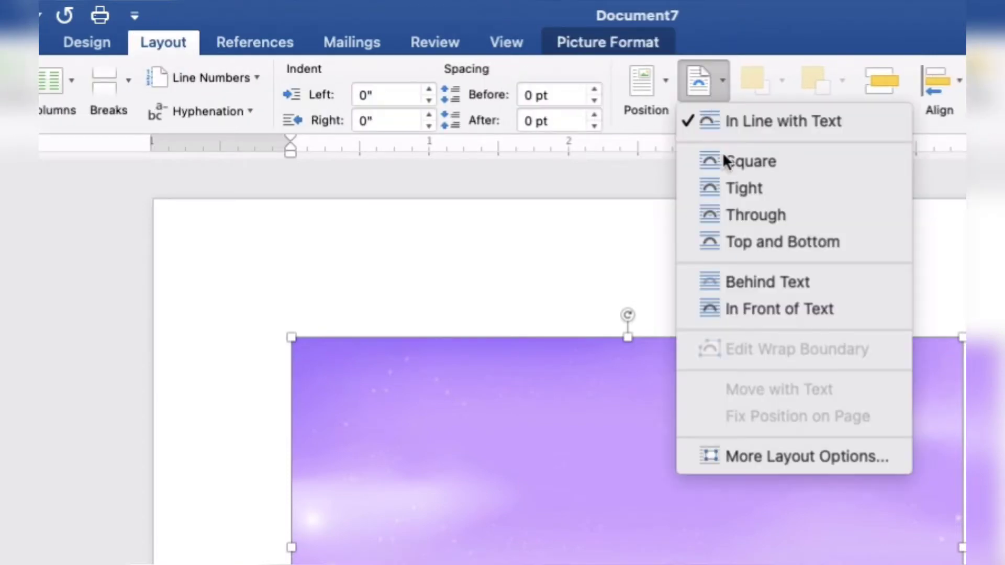
{"action": "left_click", "coordinate": [733, 274]}
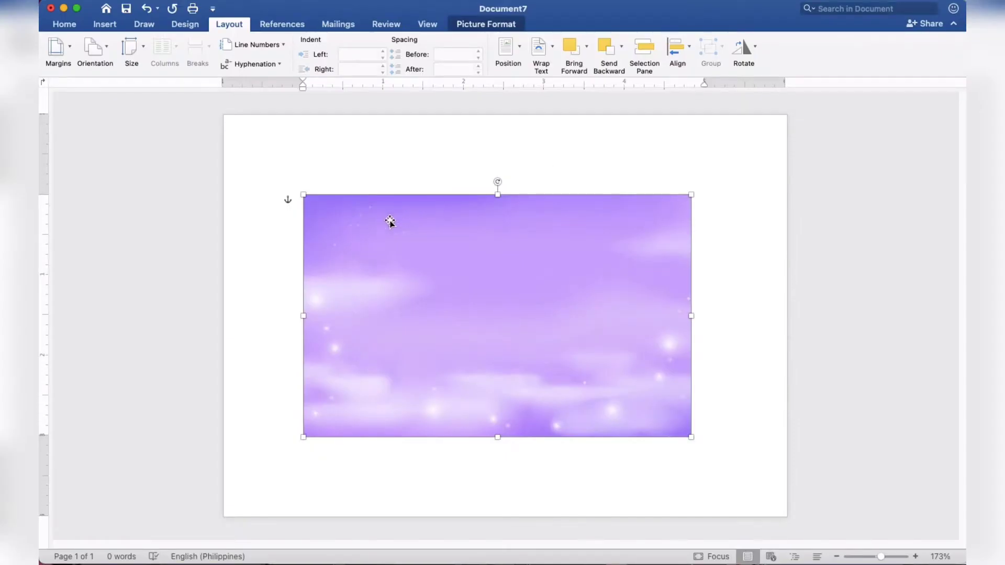
{"action": "left_click_drag", "start_coordinate": [390, 222], "coordinate": [279, 141]}
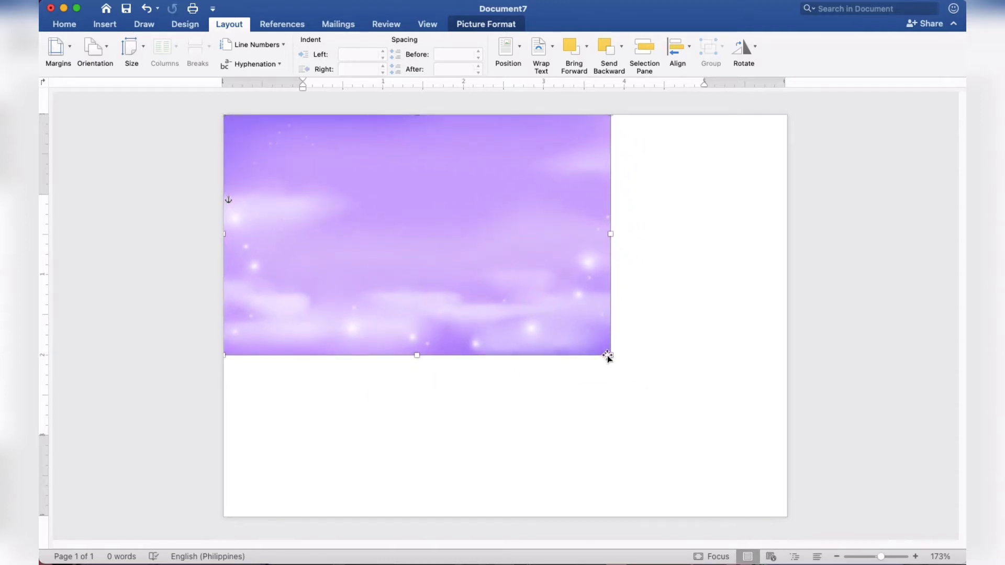
{"action": "mouse_move", "coordinate": [609, 355]}
{"action": "left_mouse_down"}
{"action": "mouse_move", "coordinate": [671, 442]}
{"action": "mouse_move", "coordinate": [702, 465]}
{"action": "left_mouse_up"}
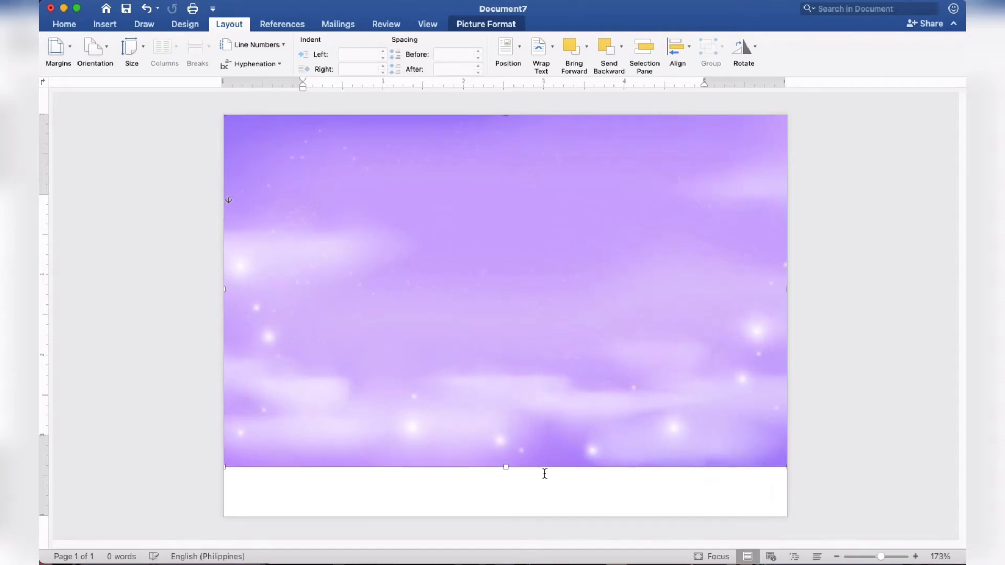
{"action": "left_click_drag", "start_coordinate": [506, 469], "coordinate": [505, 518]}
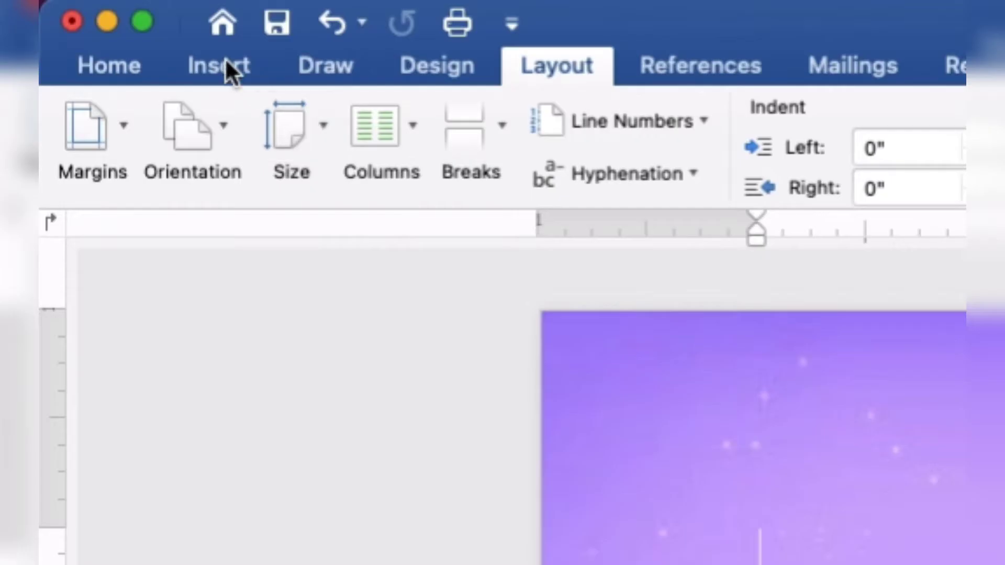
Draw a straight vertical line down the page centre and make its outline white.
{"action": "left_click", "coordinate": [107, 25]}
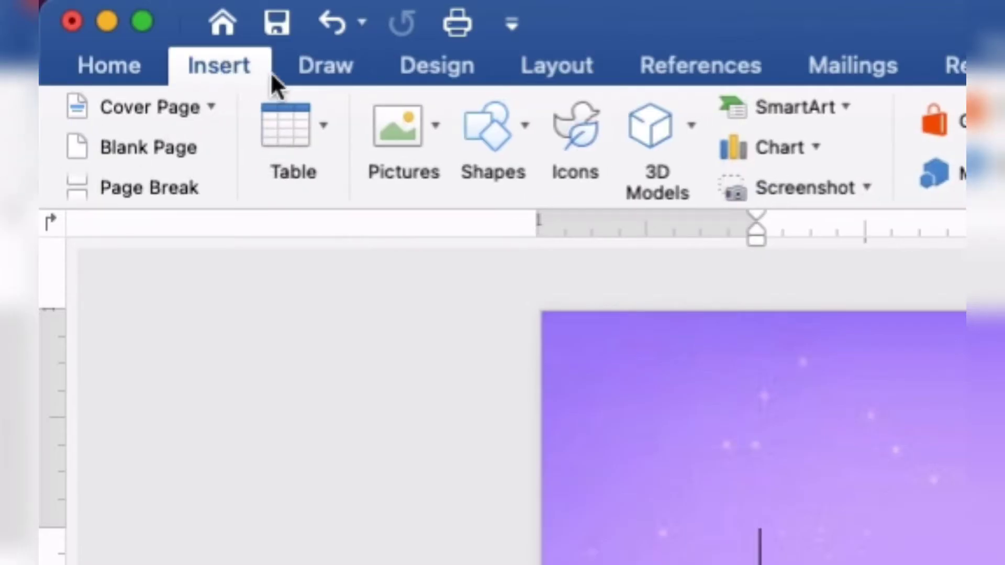
{"action": "left_click", "coordinate": [482, 123]}
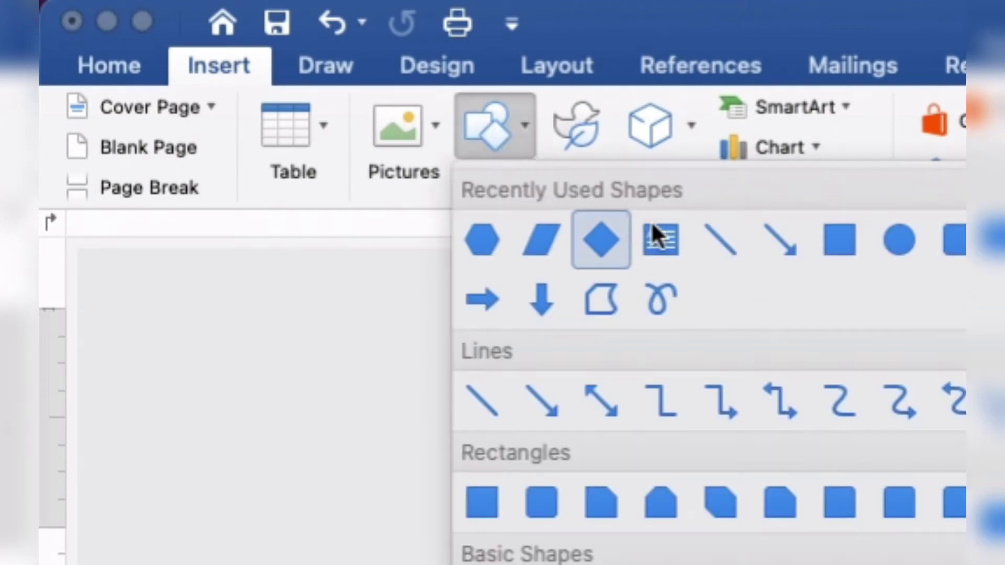
{"action": "left_click", "coordinate": [721, 241]}
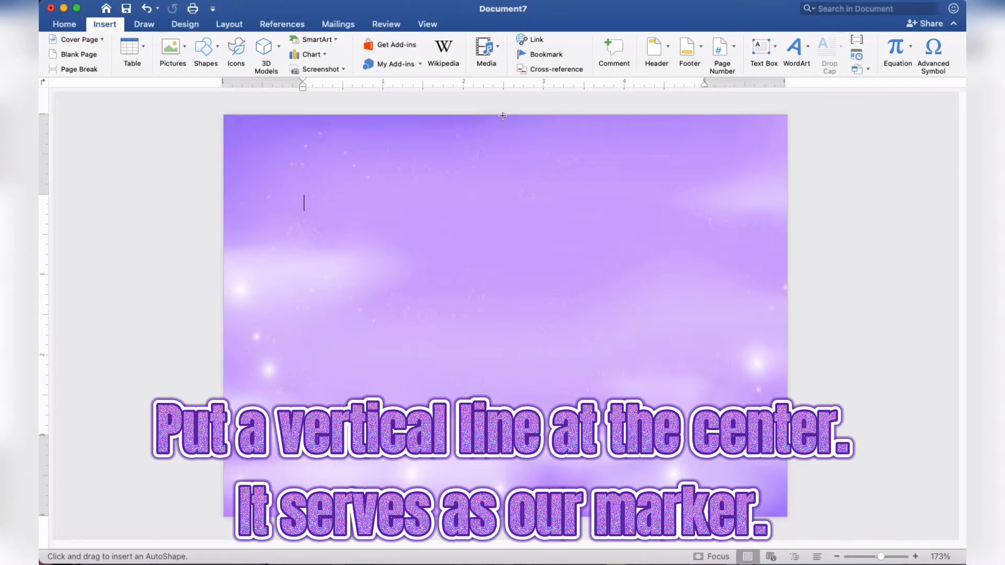
{"action": "left_click_drag", "start_coordinate": [504, 117], "coordinate": [507, 348]}
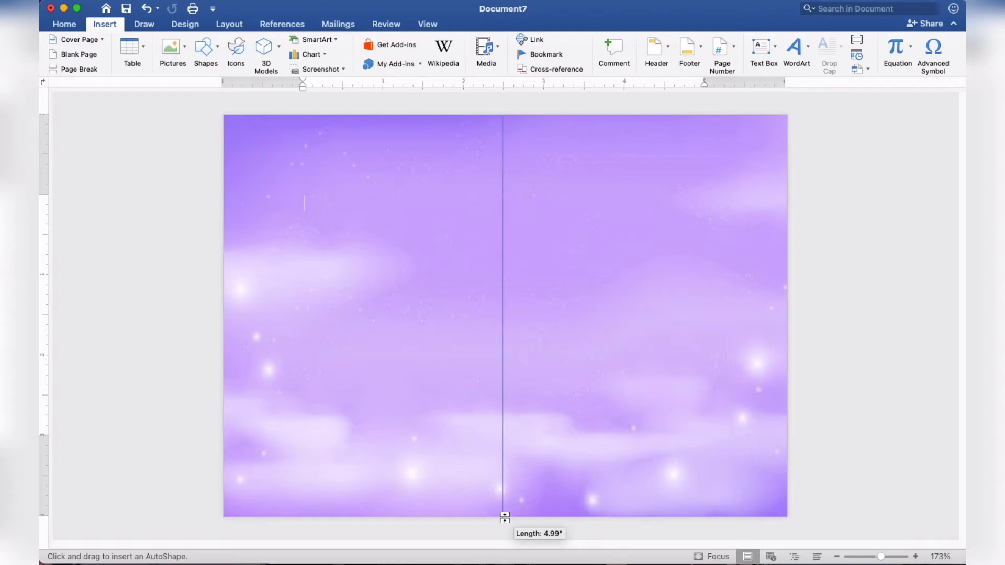
{"action": "left_click_drag", "start_coordinate": [504, 518], "coordinate": [504, 518]}
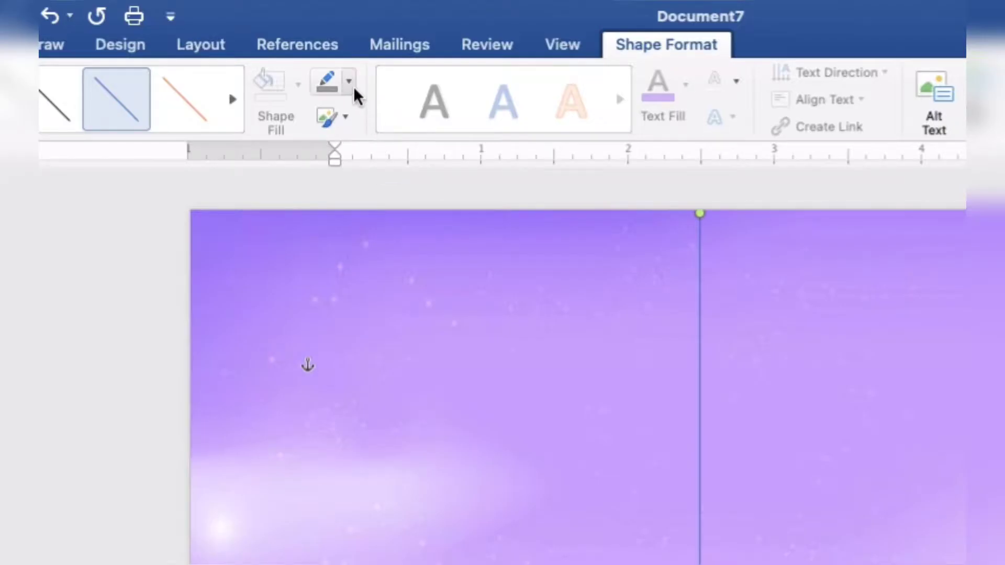
{"action": "left_click", "coordinate": [349, 82]}
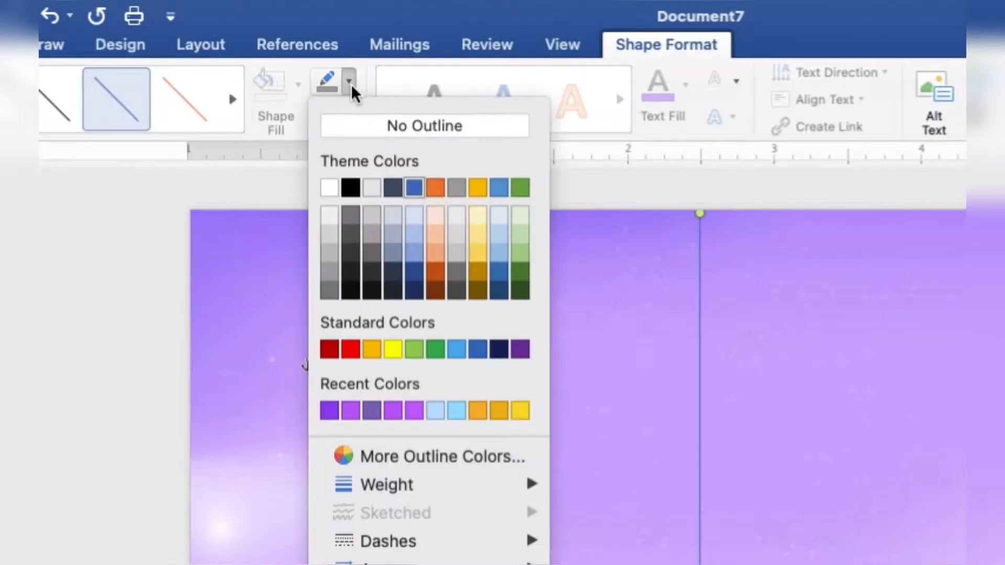
{"action": "left_click", "coordinate": [329, 187]}
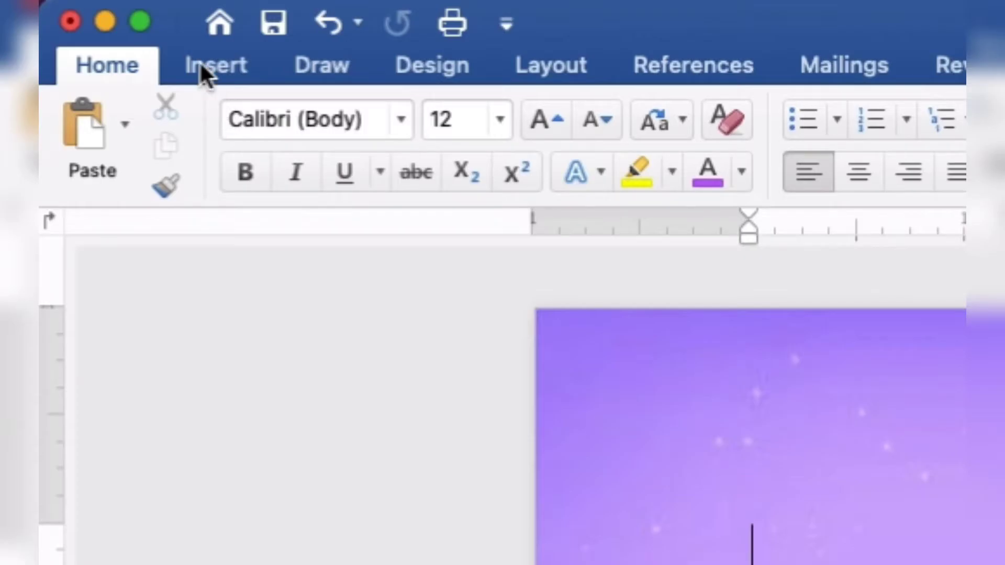
Insert the debutante silhouette image 'purple debut.png' from file.
{"action": "left_click", "coordinate": [100, 26]}
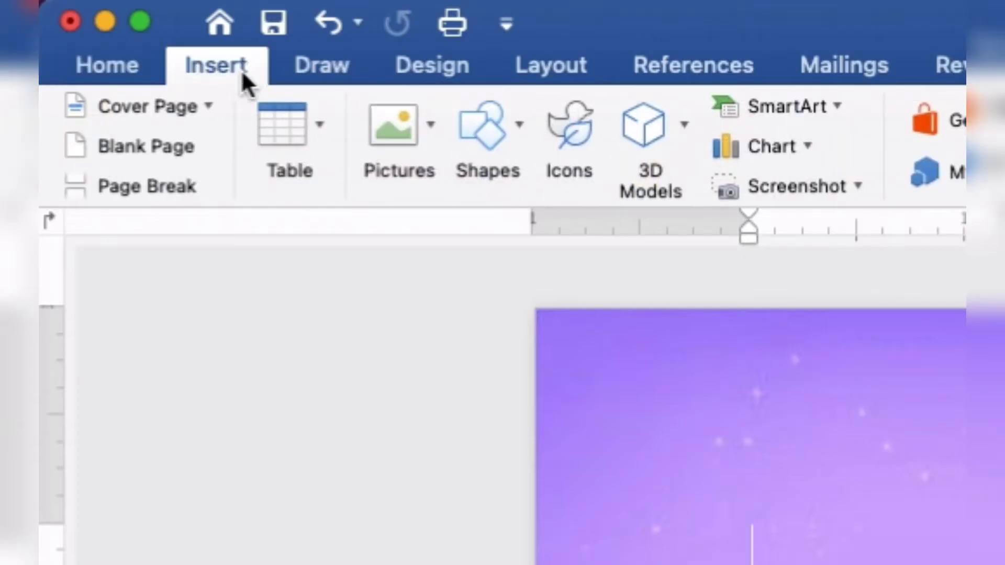
{"action": "left_click", "coordinate": [392, 124]}
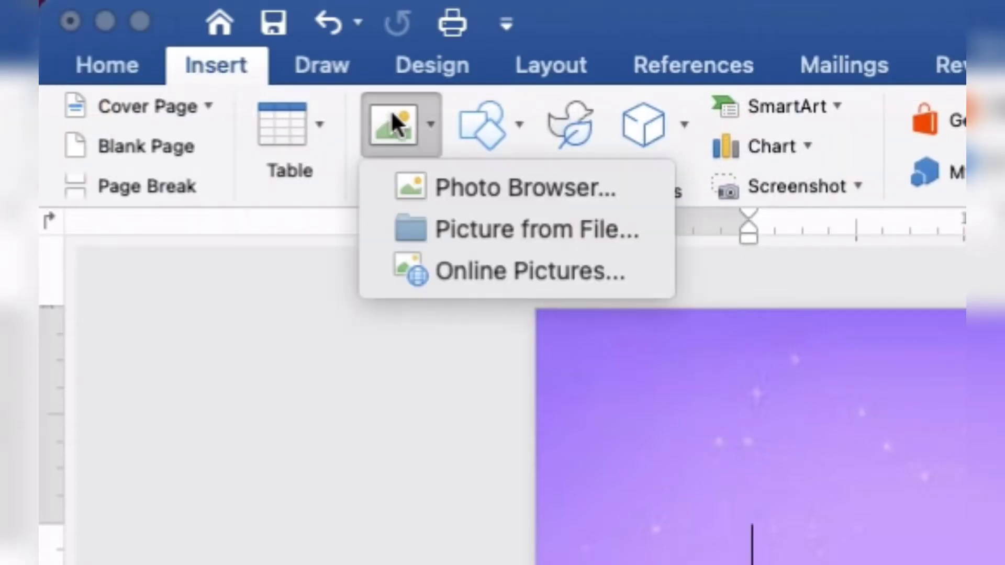
{"action": "left_click", "coordinate": [435, 230]}
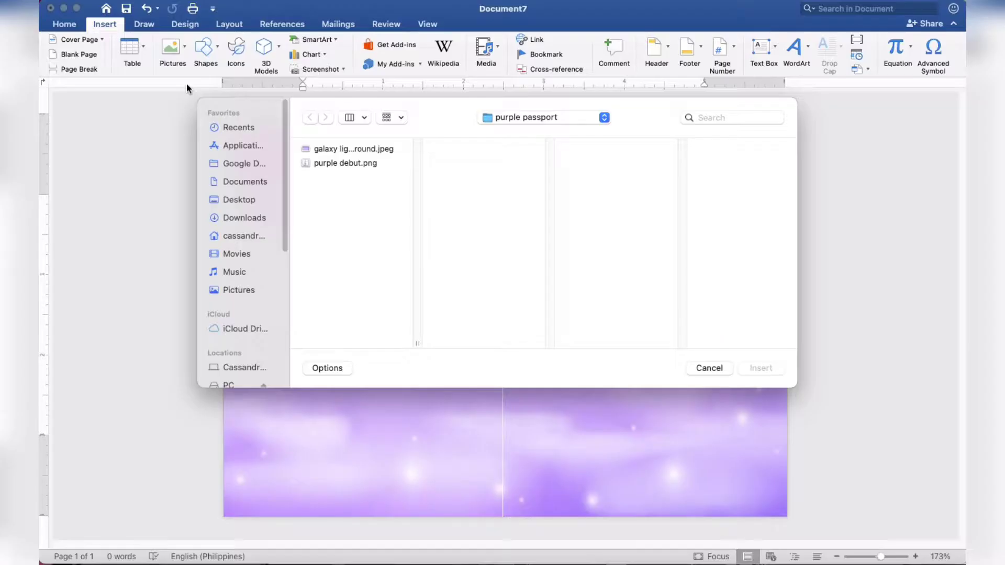
{"action": "left_click", "coordinate": [319, 164]}
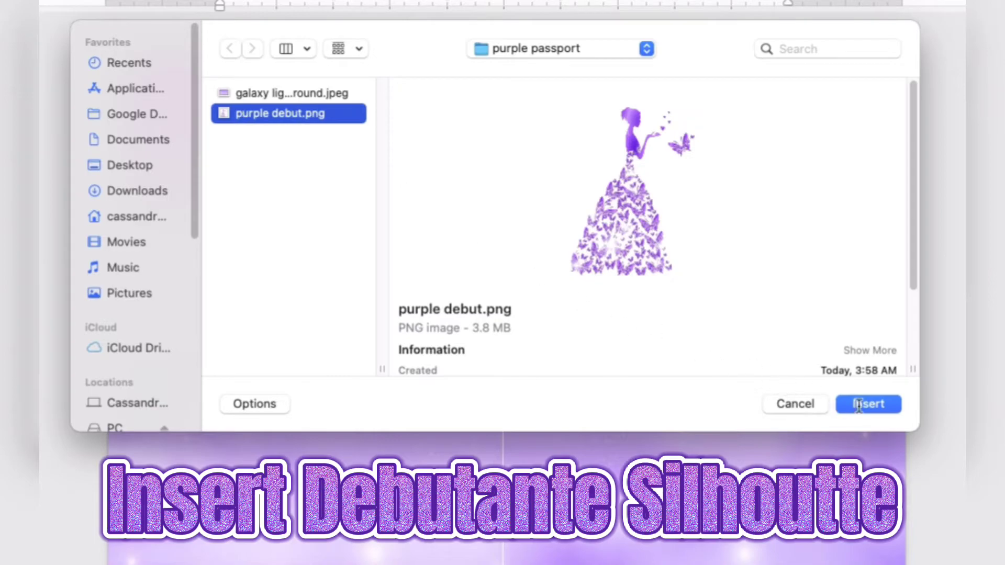
{"action": "left_click", "coordinate": [859, 406]}
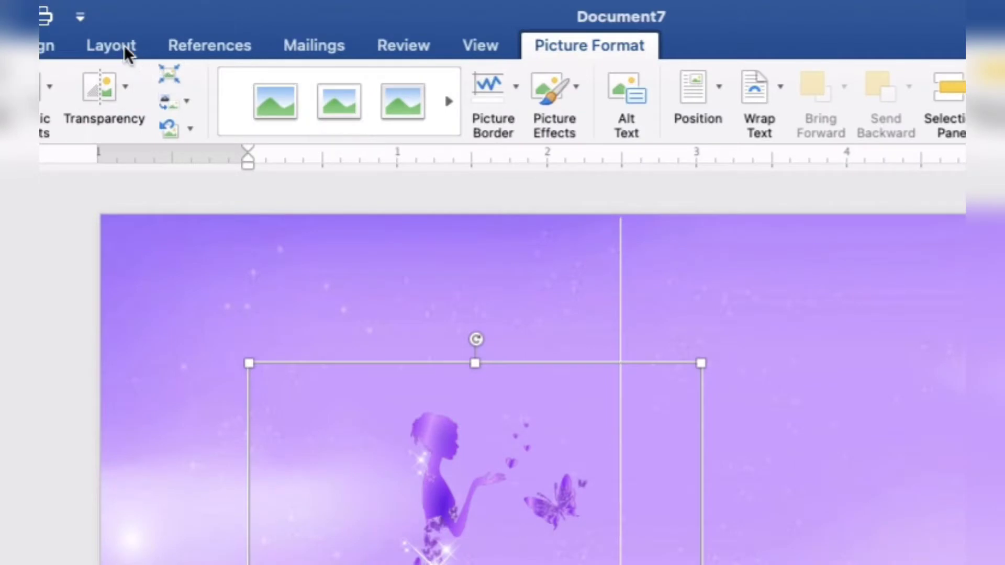
Set the silhouette picture's text wrapping to Behind Text.
{"action": "left_click", "coordinate": [236, 24]}
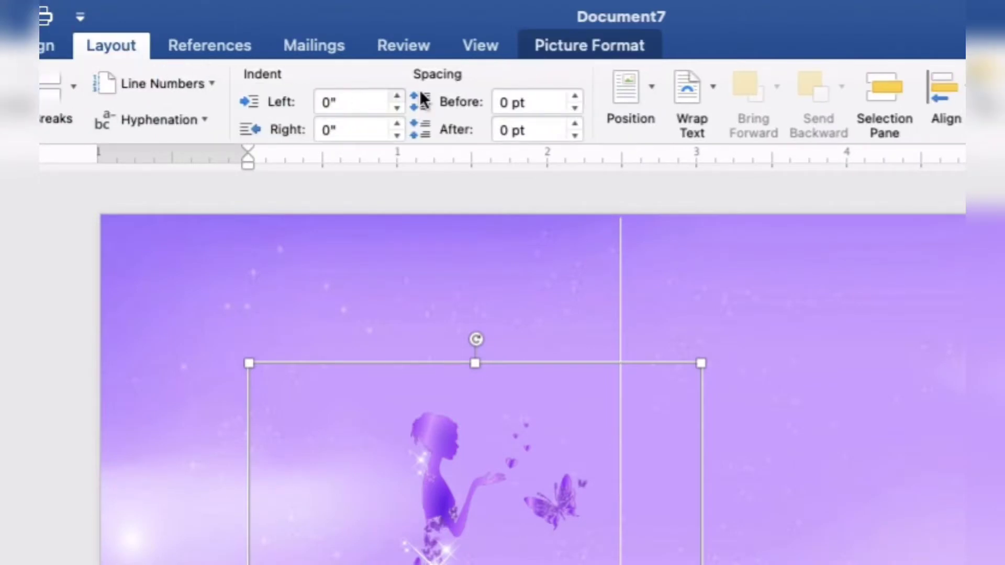
{"action": "left_click", "coordinate": [695, 99]}
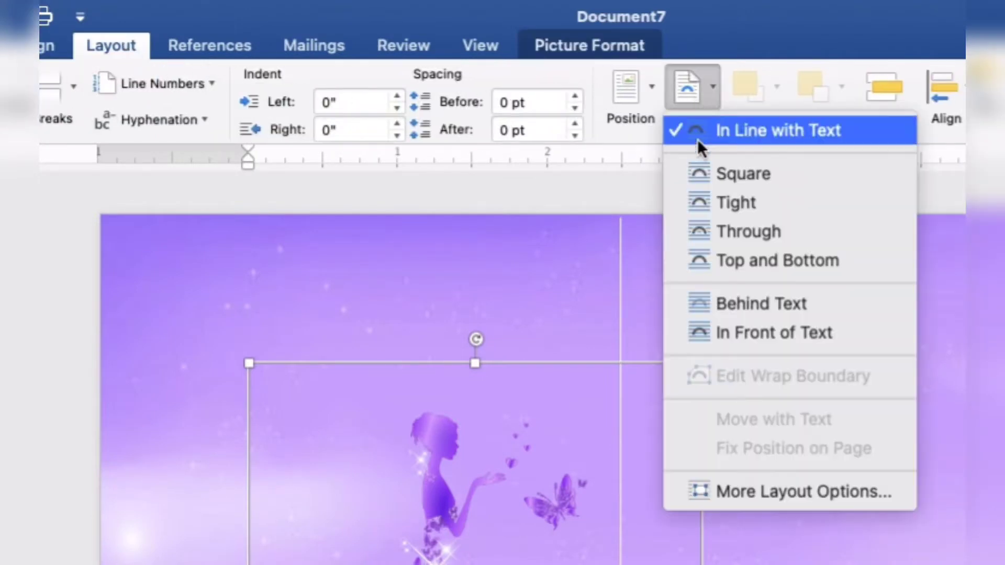
{"action": "left_click", "coordinate": [703, 295]}
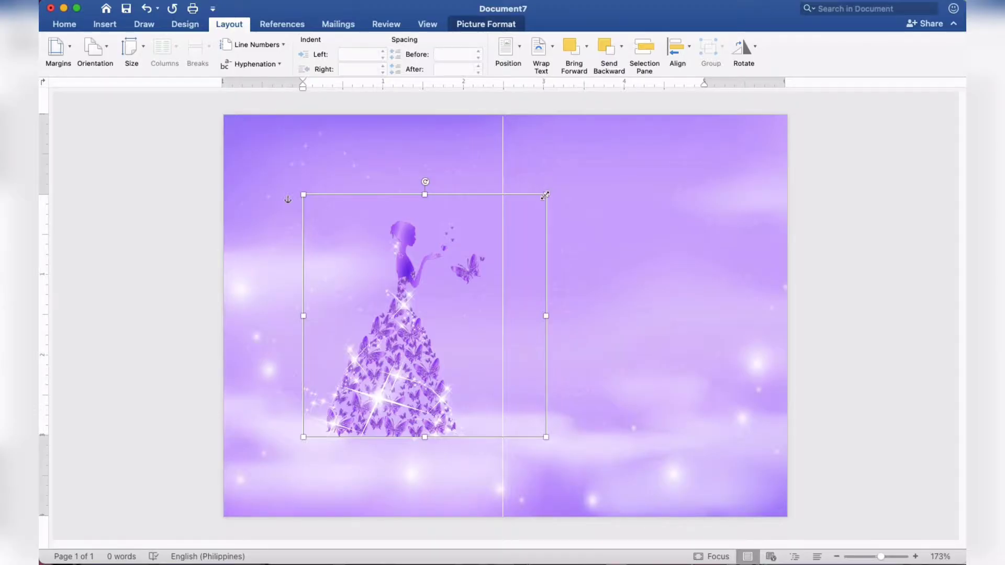
Enlarge the silhouette to about 5.38" square and shift it onto the right half.
{"action": "left_click_drag", "start_coordinate": [545, 196], "coordinate": [657, 146]}
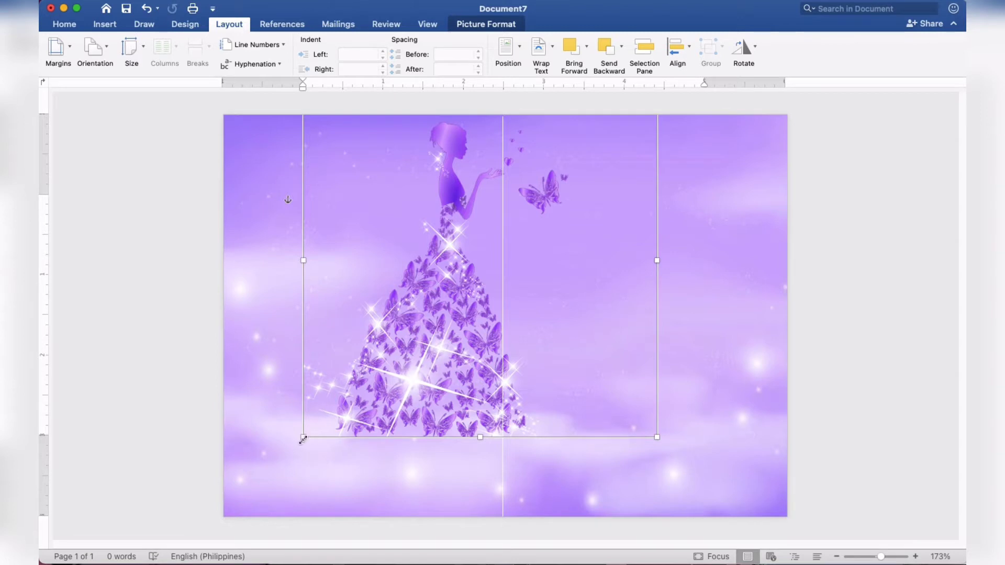
{"action": "left_click_drag", "start_coordinate": [303, 438], "coordinate": [214, 520]}
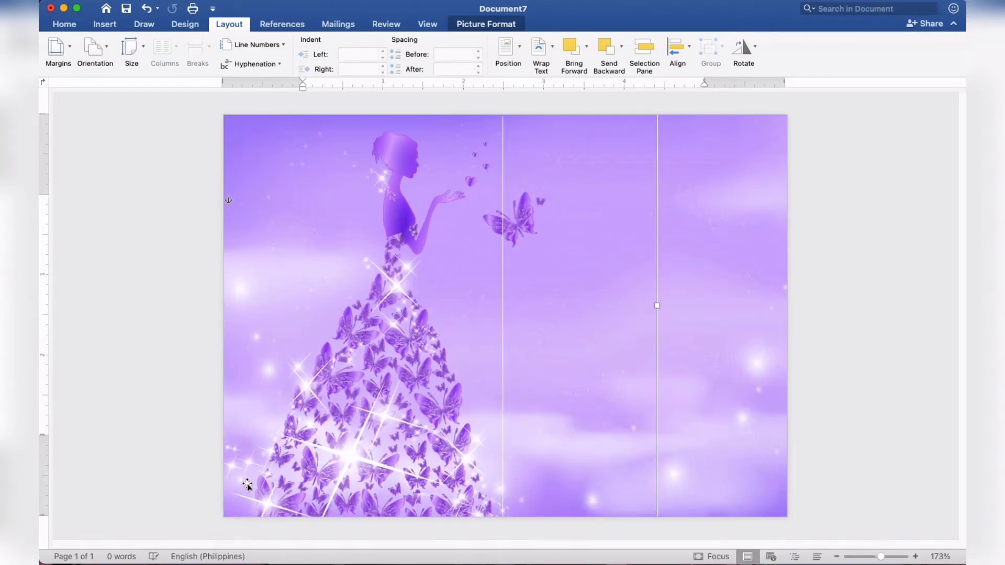
{"action": "left_click_drag", "start_coordinate": [268, 472], "coordinate": [435, 464]}
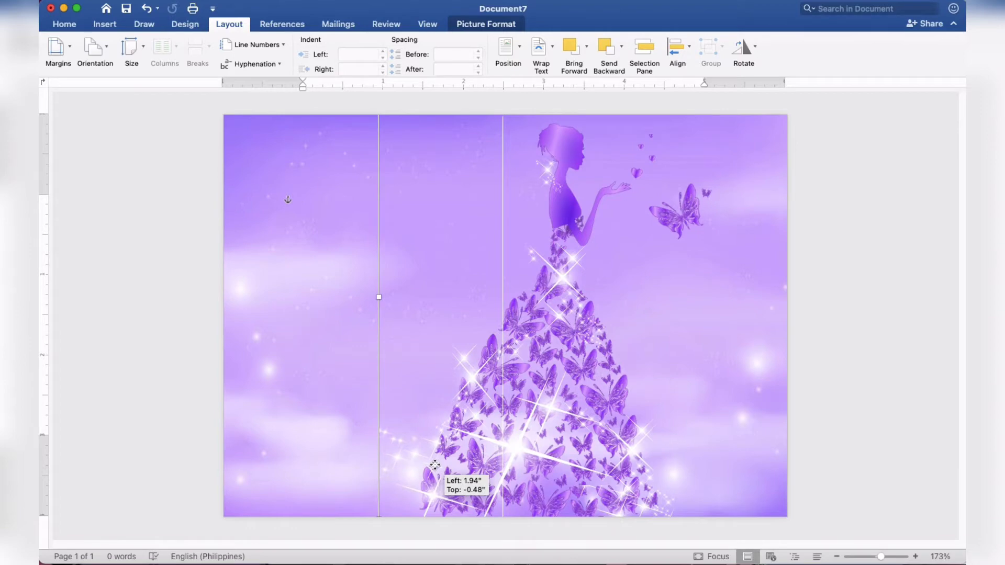
{"action": "left_click_drag", "start_coordinate": [435, 467], "coordinate": [435, 466]}
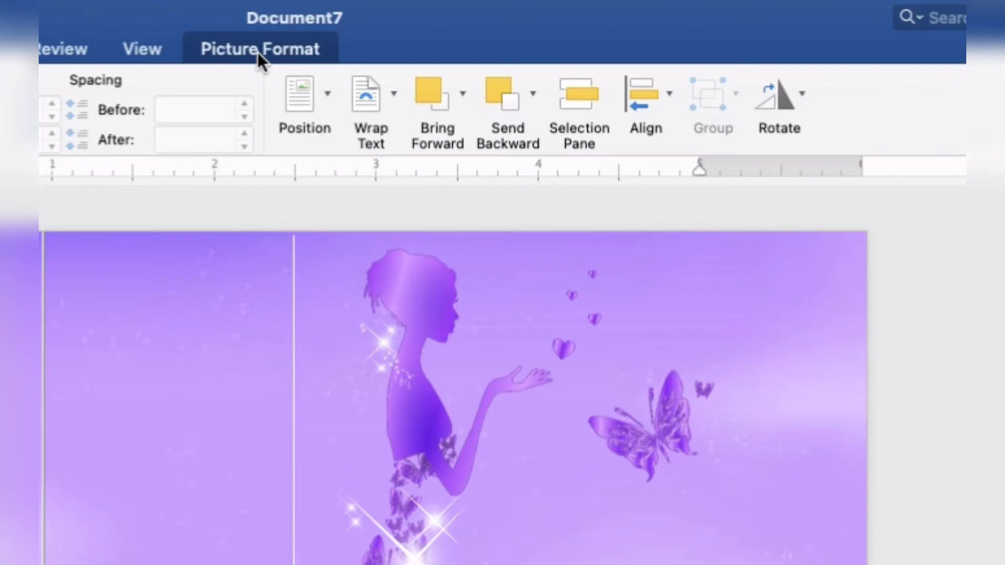
Crop the silhouette's left side away at the centre line, leaving 3.97" by 5.5".
{"action": "left_click", "coordinate": [486, 24]}
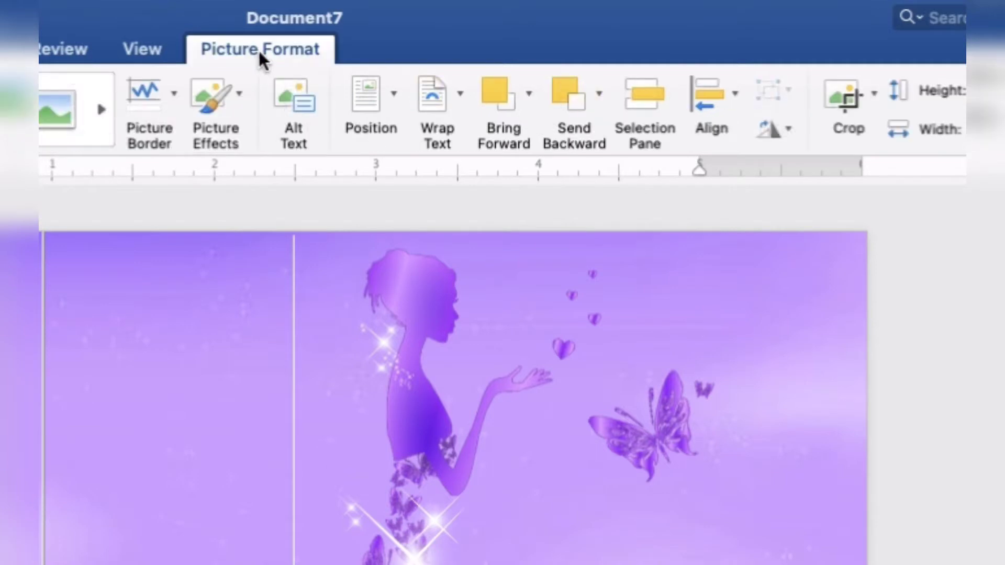
{"action": "left_click", "coordinate": [847, 100]}
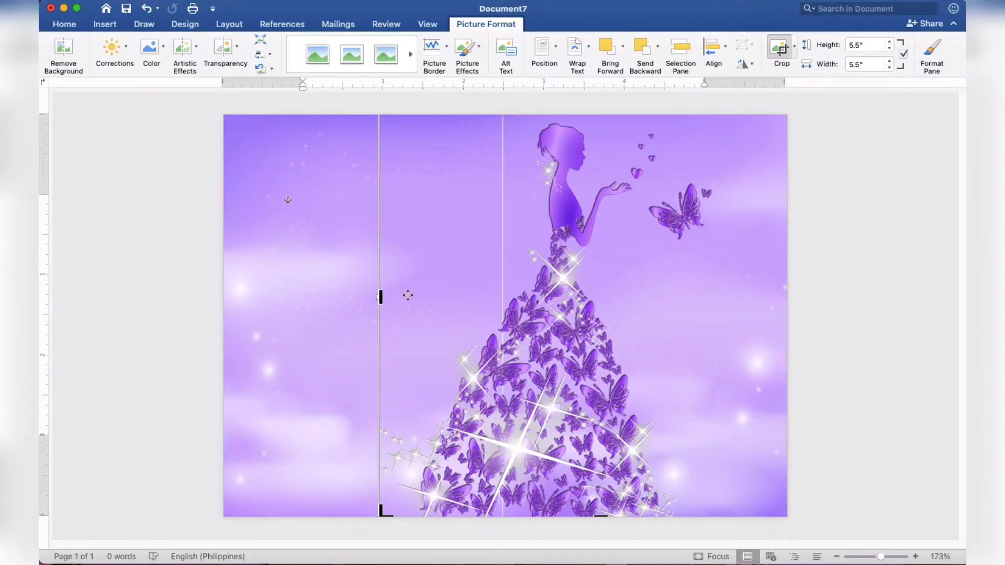
{"action": "left_click_drag", "start_coordinate": [389, 302], "coordinate": [503, 300]}
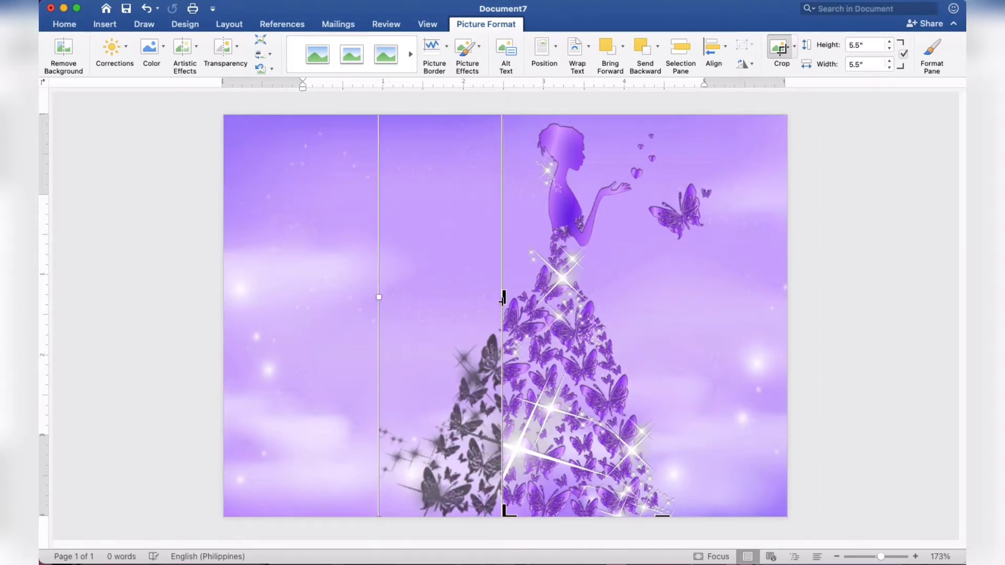
{"action": "left_click", "coordinate": [909, 309]}
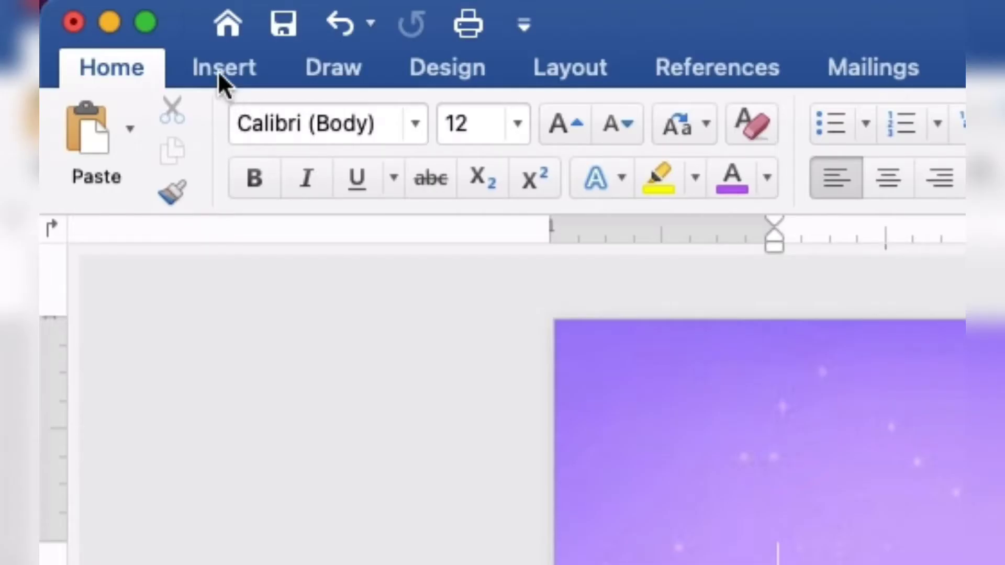
Draw a rectangle across the top of the page's left half.
{"action": "left_click", "coordinate": [105, 25]}
{"action": "left_click", "coordinate": [530, 142]}
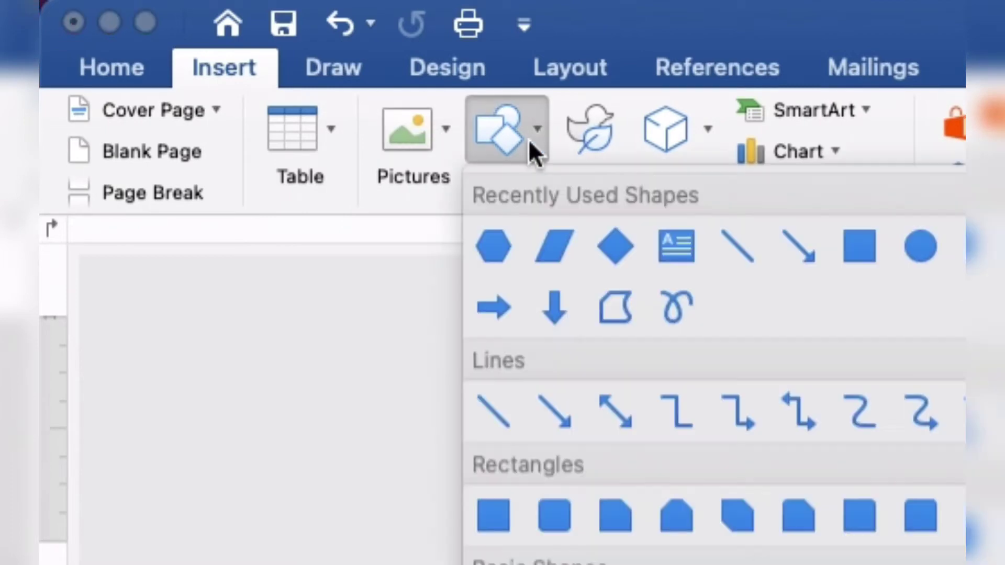
{"action": "left_click", "coordinate": [869, 246]}
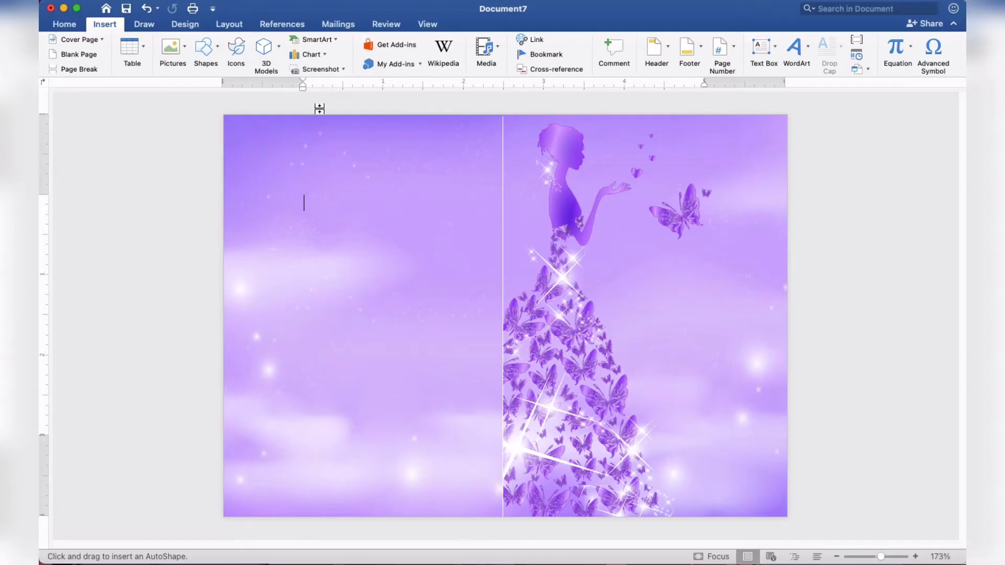
{"action": "left_click_drag", "start_coordinate": [249, 137], "coordinate": [496, 232]}
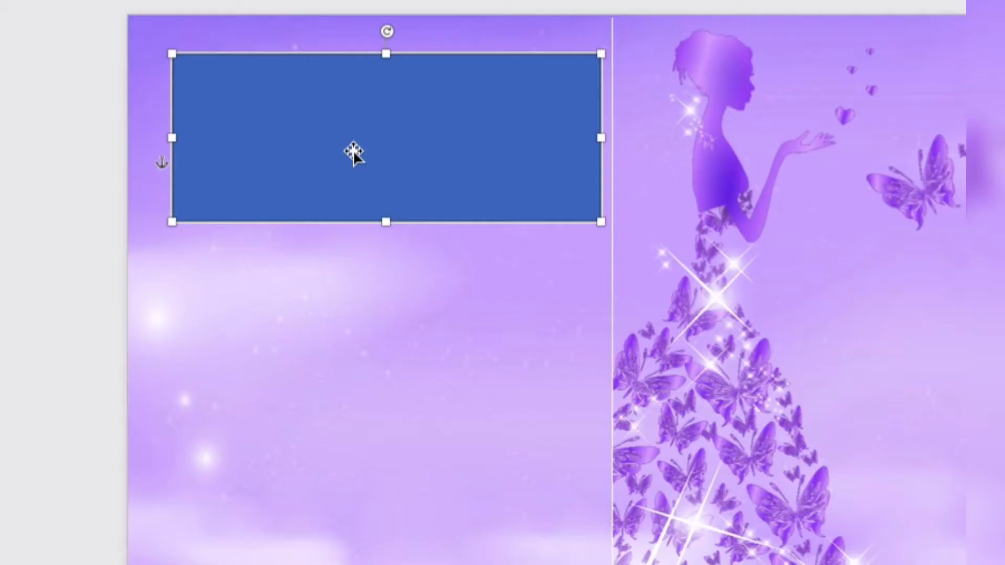
Add the text 'PASSPORT' inside the rectangle and select it.
{"action": "right_click", "coordinate": [353, 153]}
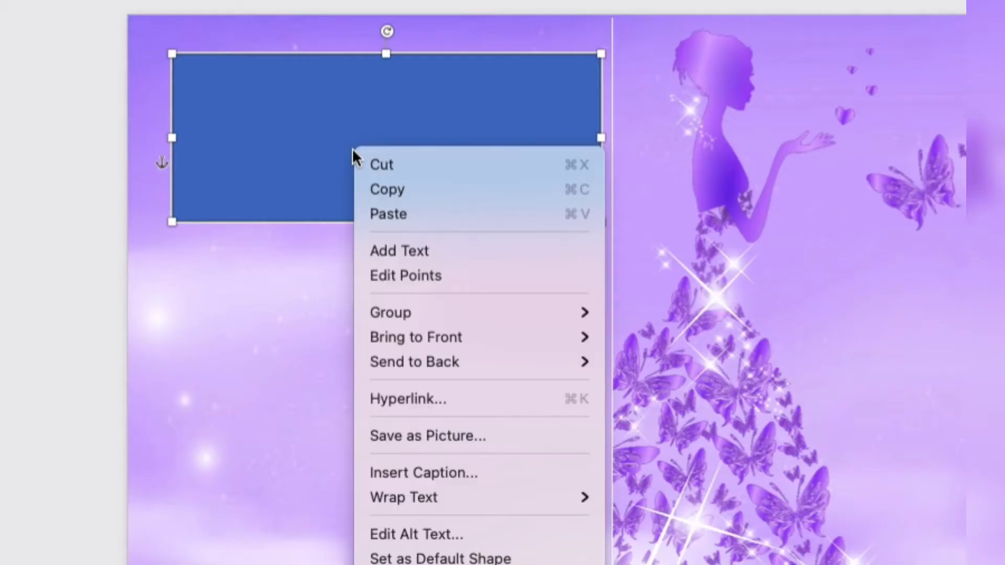
{"action": "left_click", "coordinate": [385, 252]}
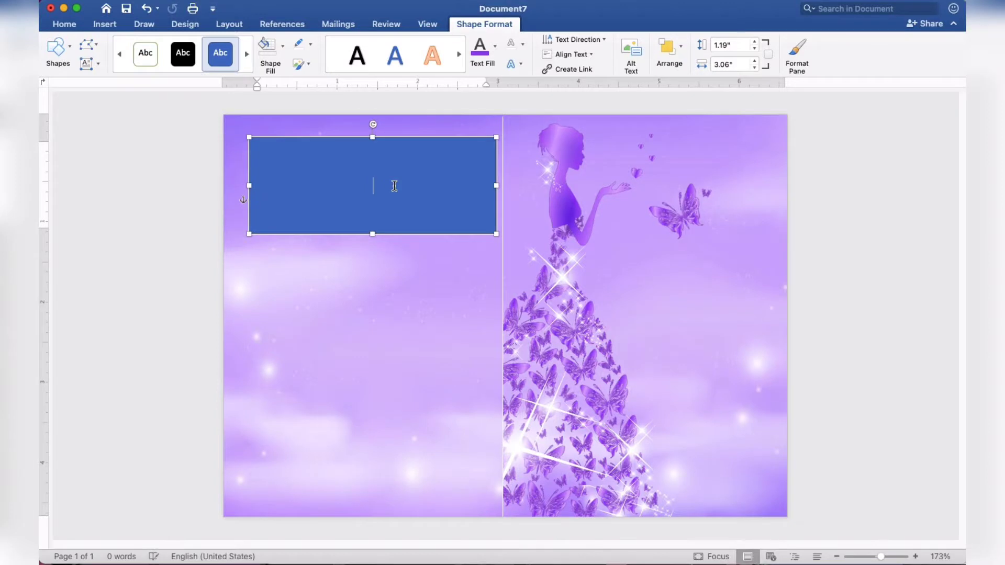
{"action": "type", "text": "PASSPORT"}
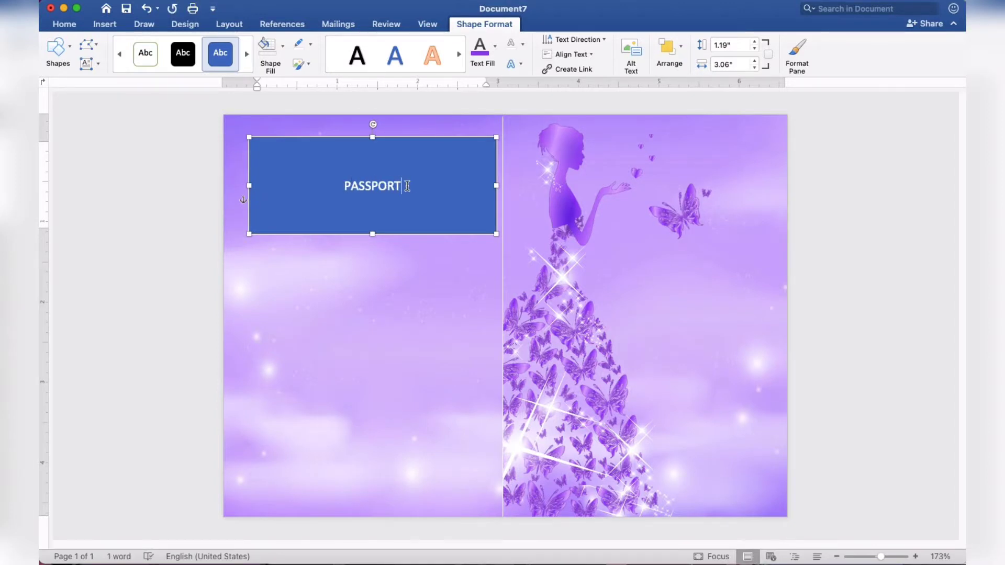
{"action": "left_click_drag", "start_coordinate": [408, 186], "coordinate": [327, 185]}
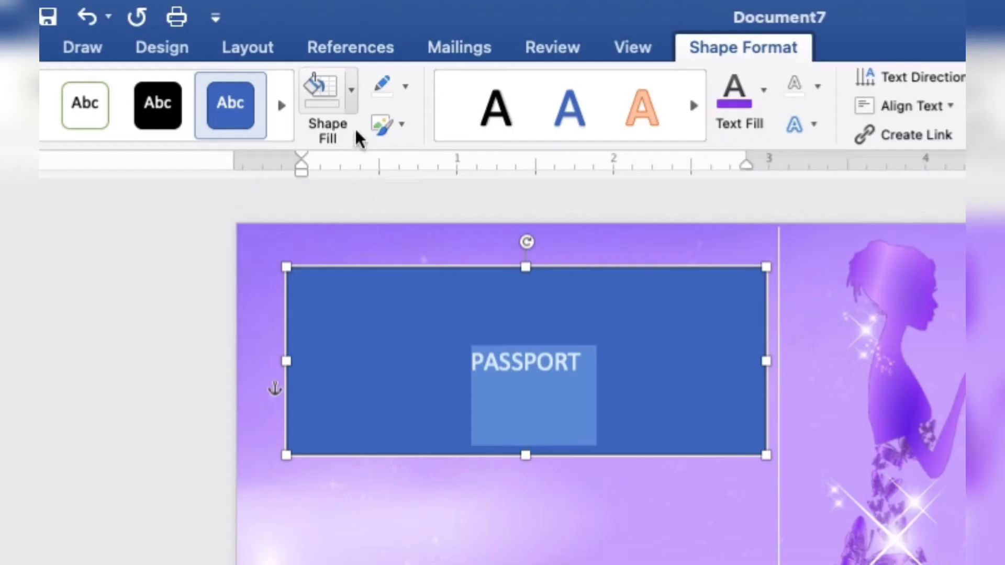
Give the PASSPORT rectangle No Fill and No Outline.
{"action": "left_click", "coordinate": [282, 46]}
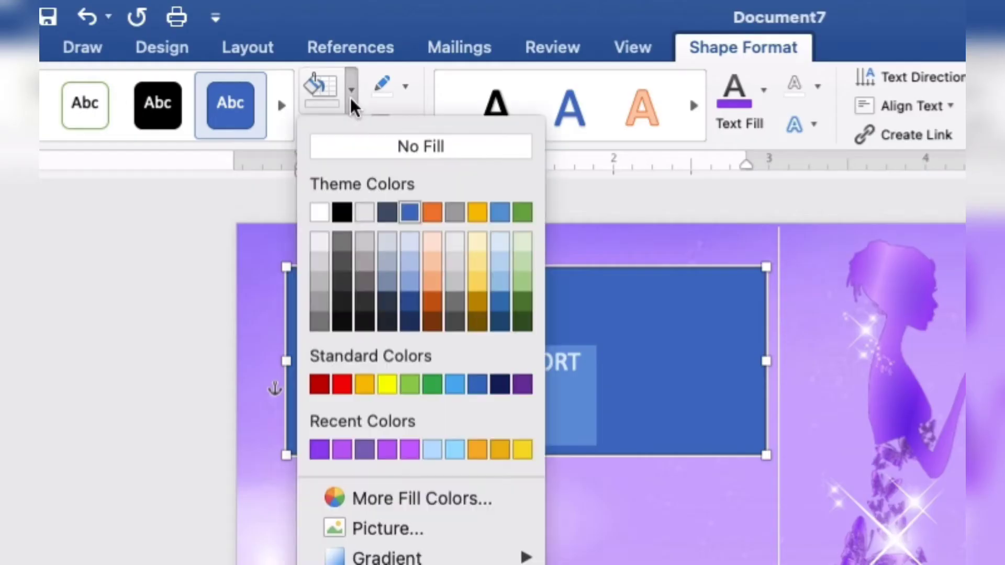
{"action": "left_click", "coordinate": [362, 139]}
{"action": "left_click", "coordinate": [406, 86]}
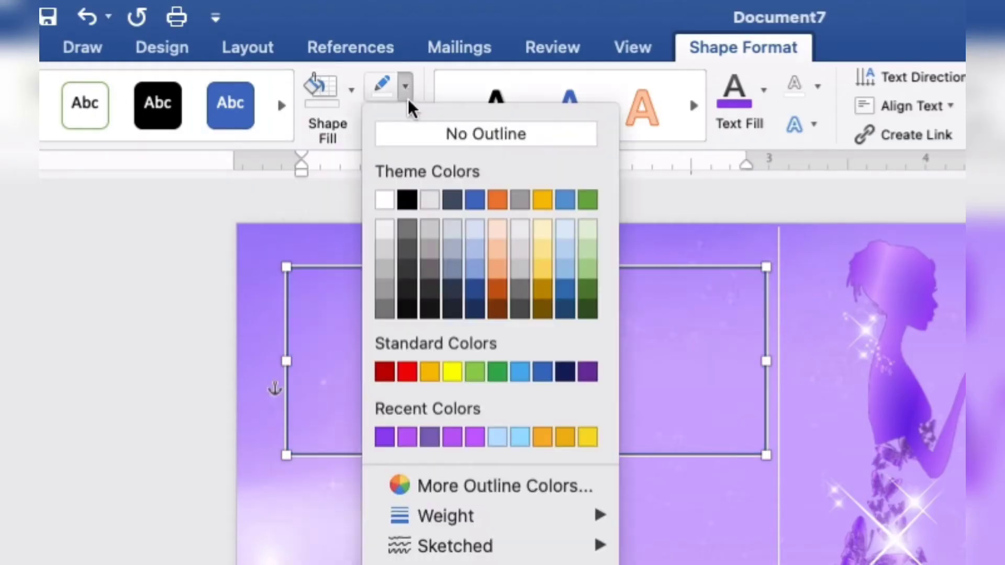
{"action": "left_click", "coordinate": [407, 134]}
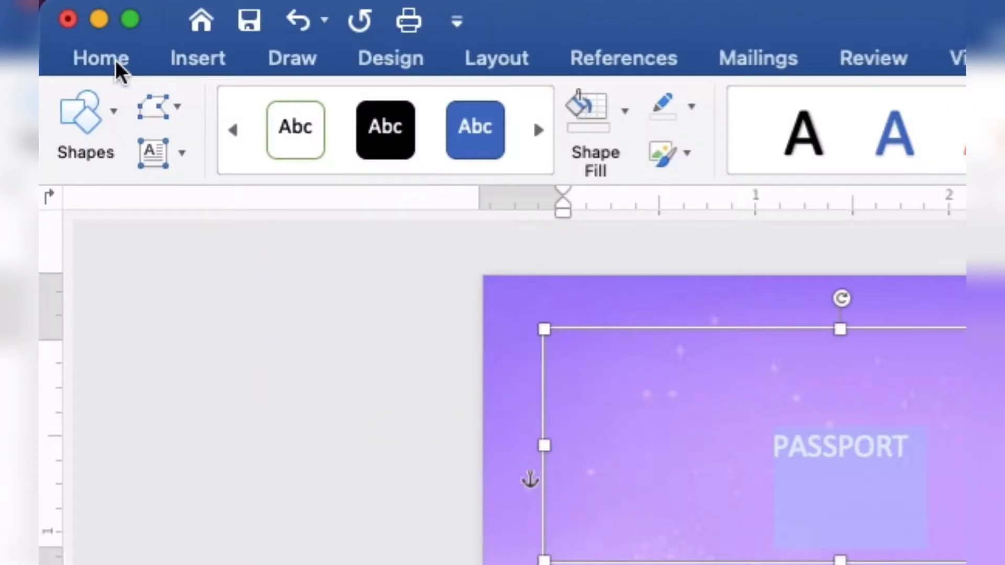
Format PASSPORT as bold 30-point Times New Roman and fit the box to the title.
{"action": "left_click", "coordinate": [115, 60]}
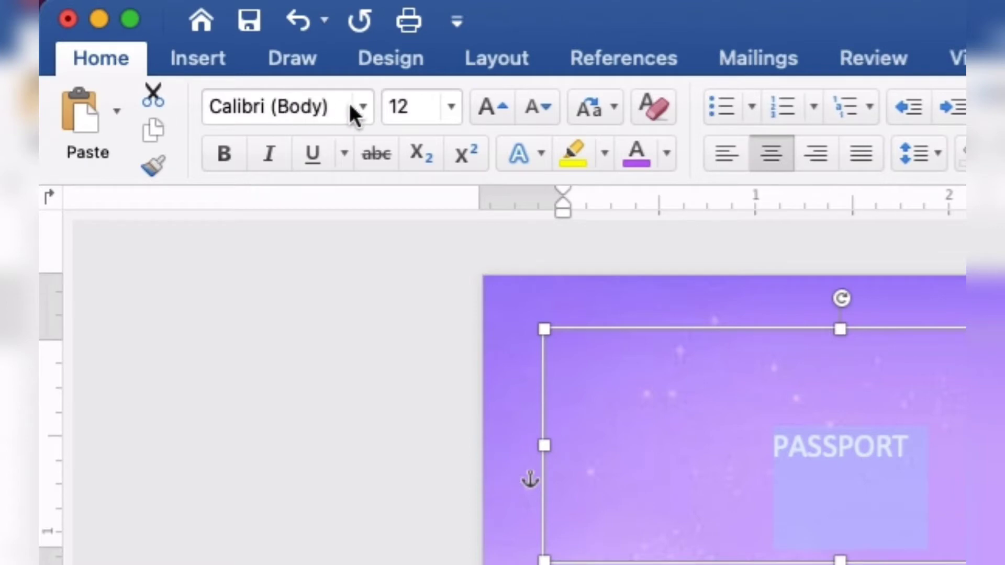
{"action": "left_click", "coordinate": [362, 107]}
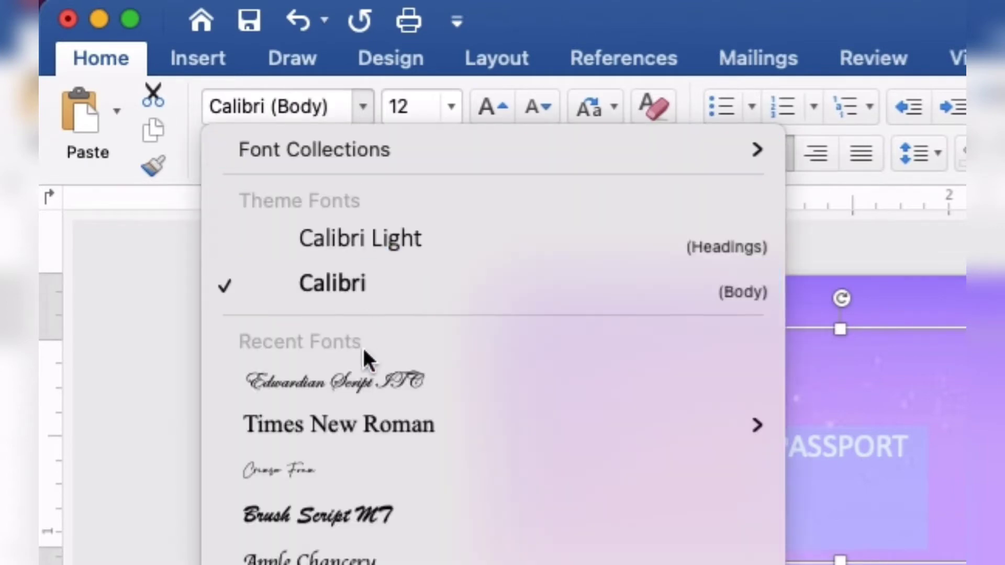
{"action": "left_click", "coordinate": [359, 427]}
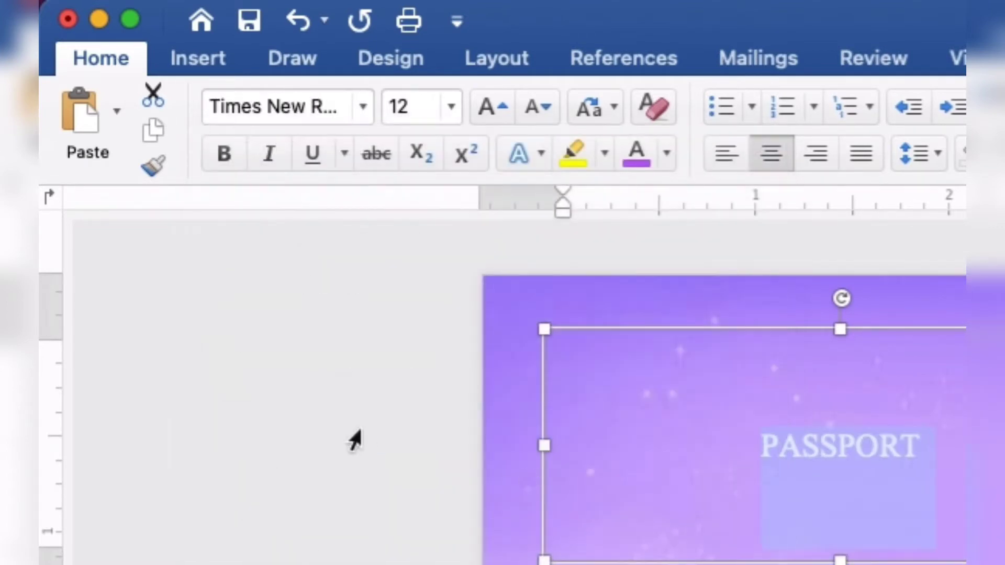
{"action": "left_click", "coordinate": [231, 151]}
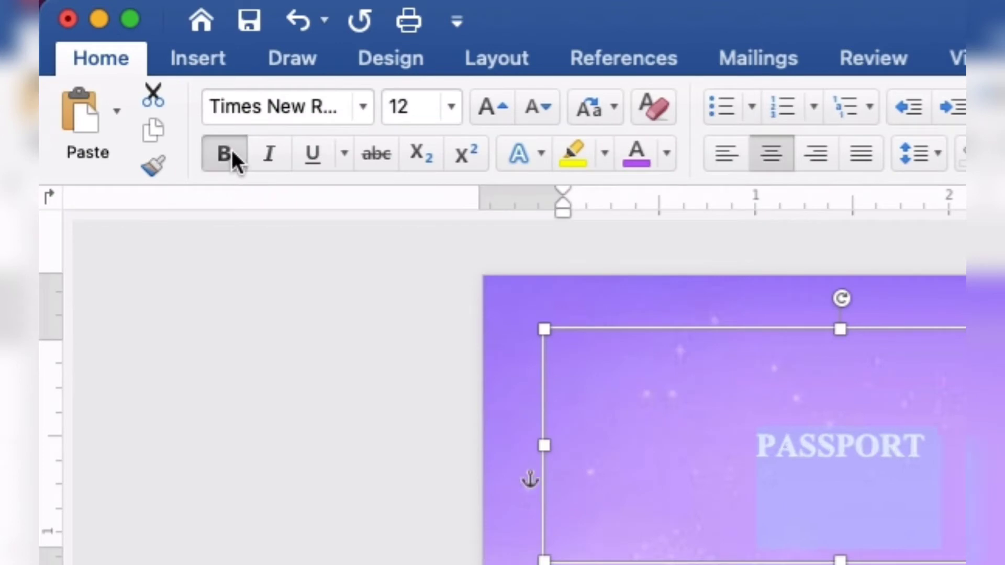
{"action": "left_click", "coordinate": [395, 107]}
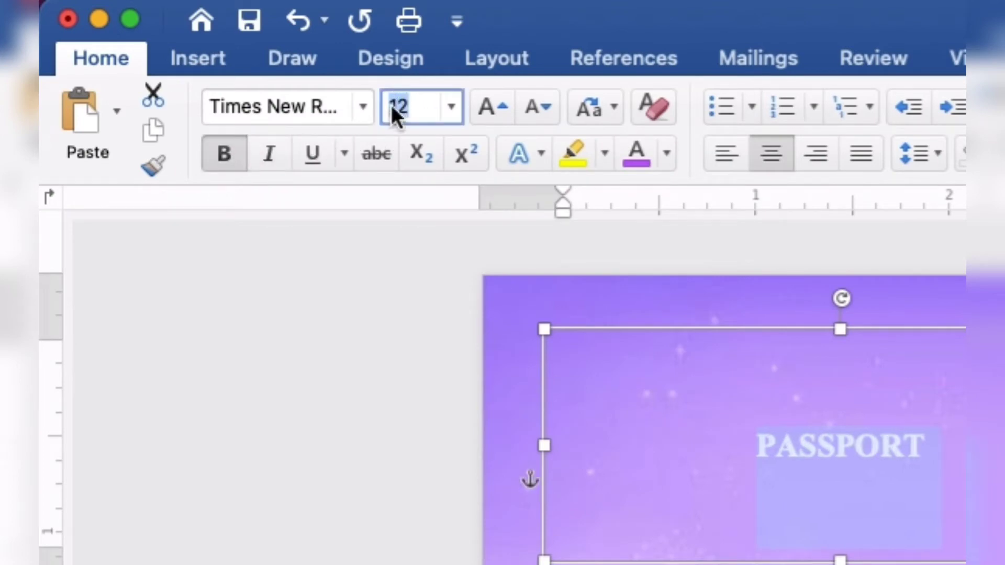
{"action": "type", "text": "3"}
{"action": "type", "text": "0"}
{"action": "key", "text": "Return"}
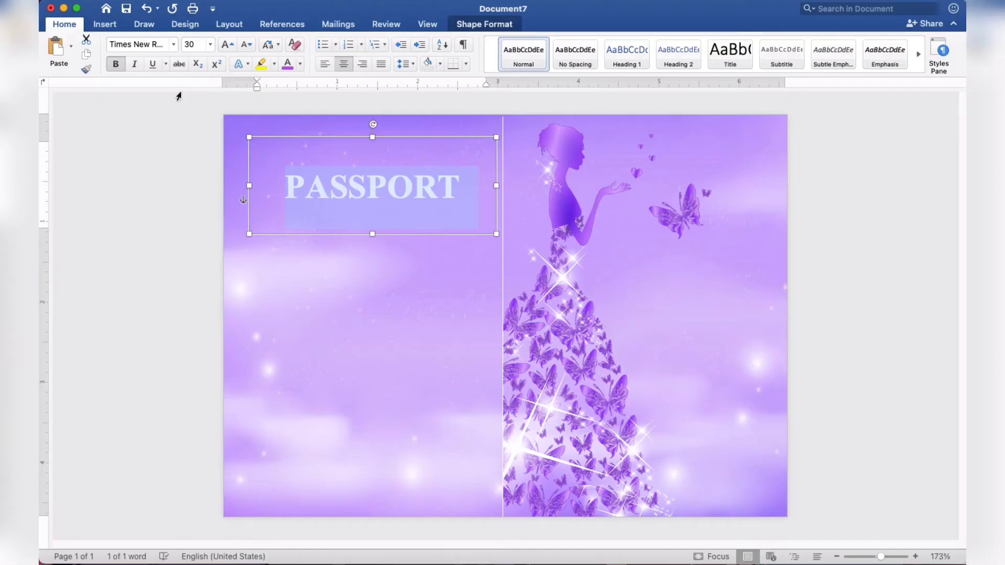
{"action": "left_click_drag", "start_coordinate": [372, 230], "coordinate": [364, 197]}
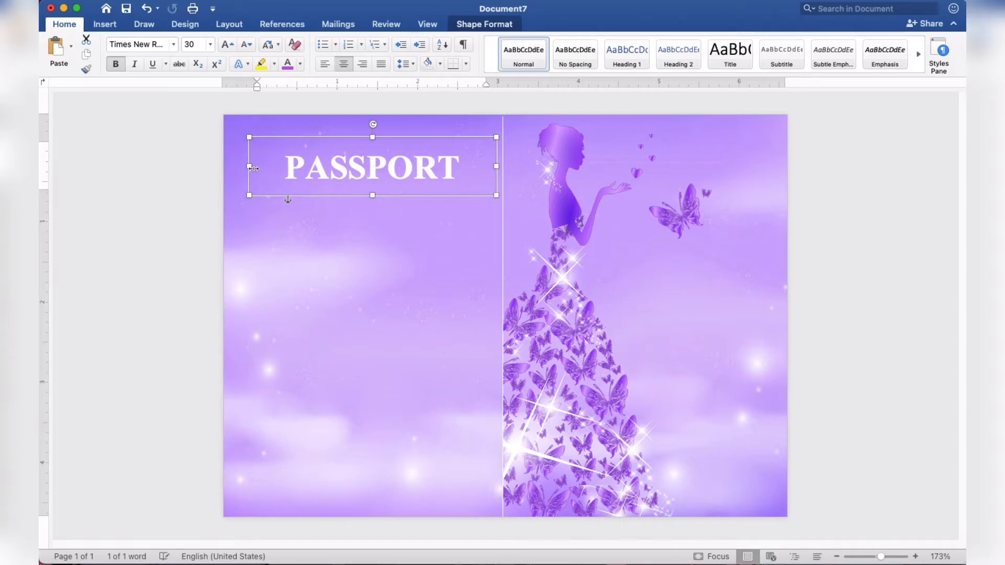
{"action": "left_click_drag", "start_coordinate": [249, 166], "coordinate": [610, 146]}
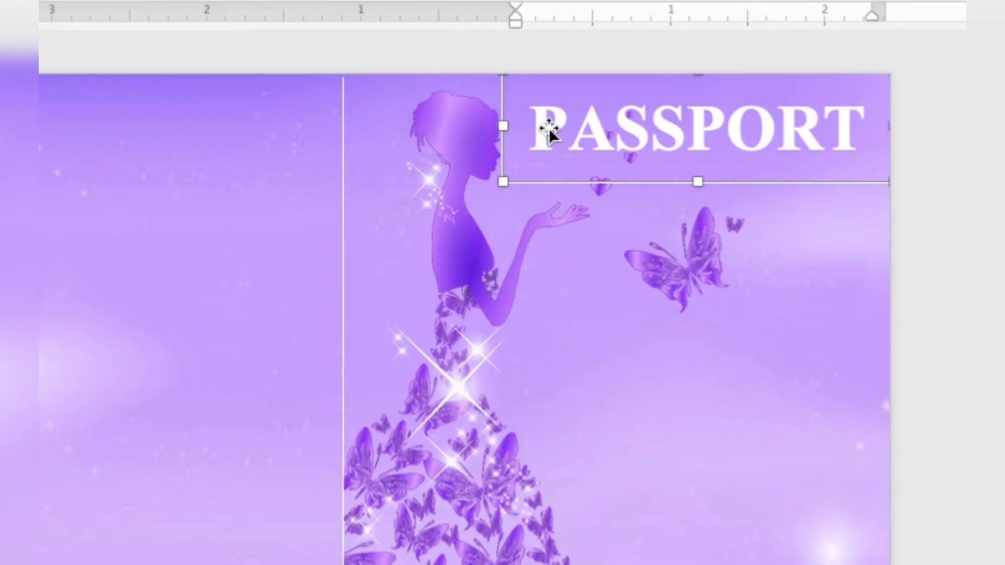
Duplicate the PASSPORT text box and move the copy onto the left half.
{"action": "right_click", "coordinate": [549, 131]}
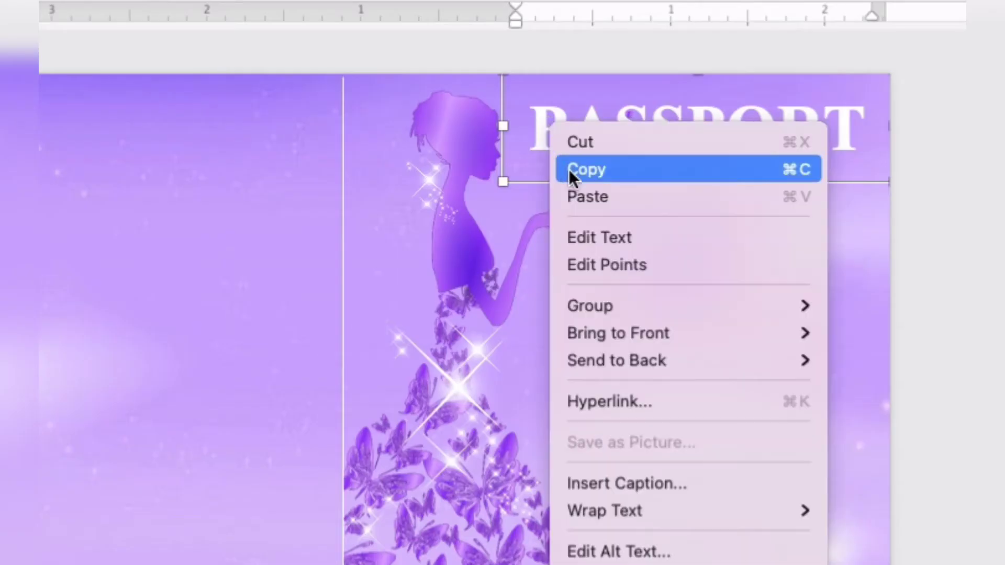
{"action": "left_click", "coordinate": [569, 169]}
{"action": "right_click", "coordinate": [562, 130]}
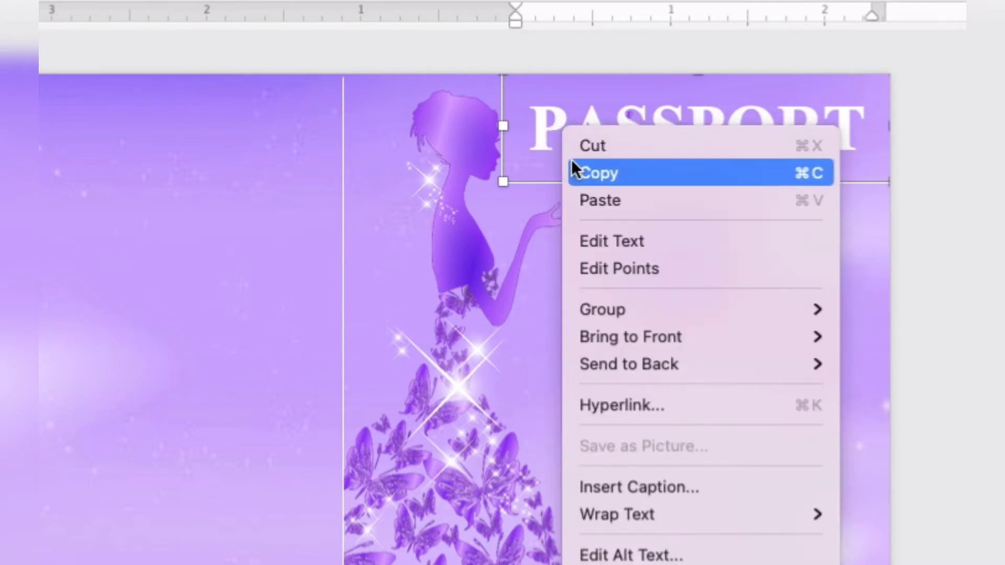
{"action": "left_click", "coordinate": [585, 199]}
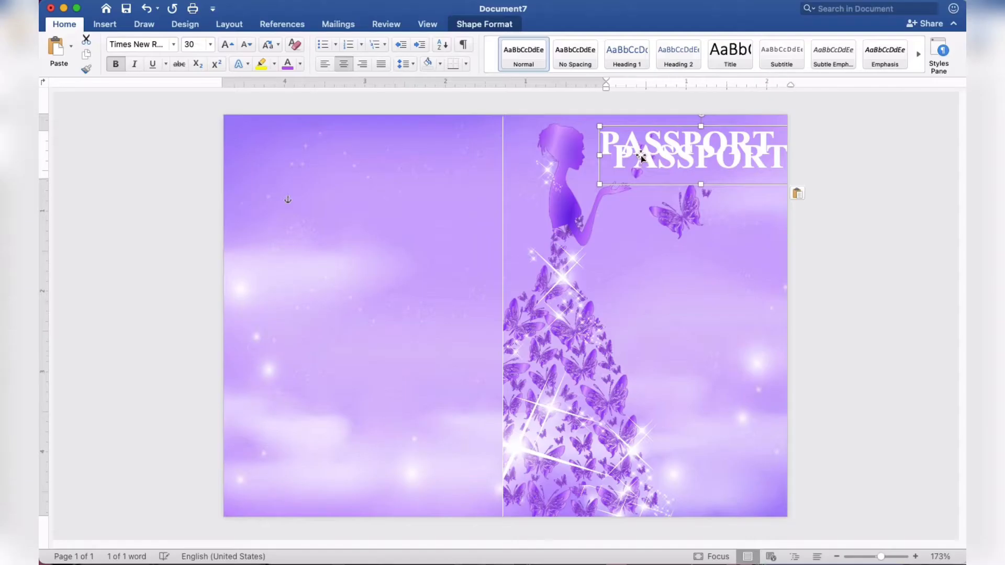
{"action": "mouse_move", "coordinate": [630, 157]}
{"action": "left_mouse_down"}
{"action": "mouse_move", "coordinate": [288, 239]}
{"action": "mouse_move", "coordinate": [290, 231]}
{"action": "mouse_move", "coordinate": [433, 229]}
{"action": "left_mouse_up"}
Replace the copy's text with the celebrant's full name and widen the box to fit.
{"action": "left_click", "coordinate": [290, 231]}
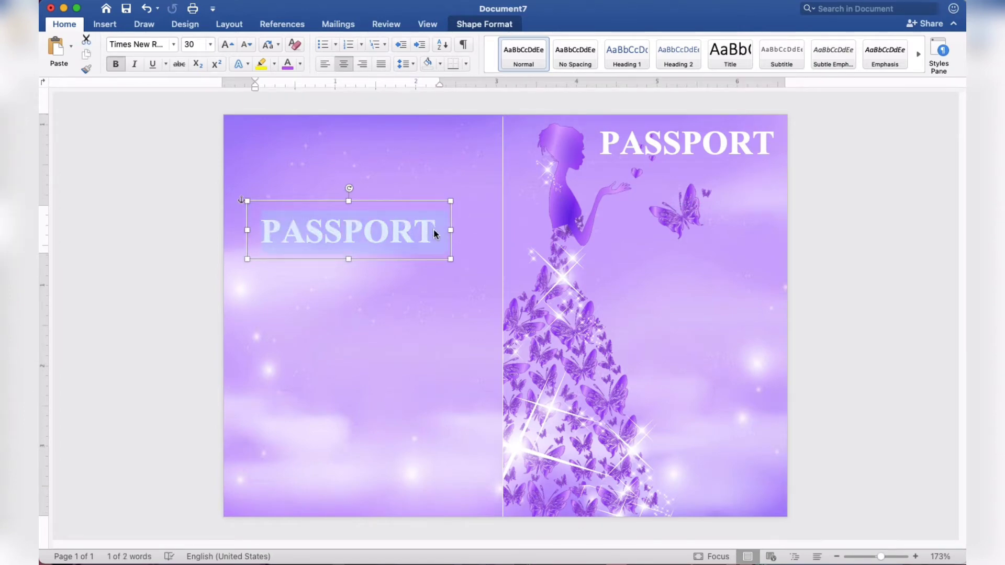
{"action": "type", "text": "Cassy S"}
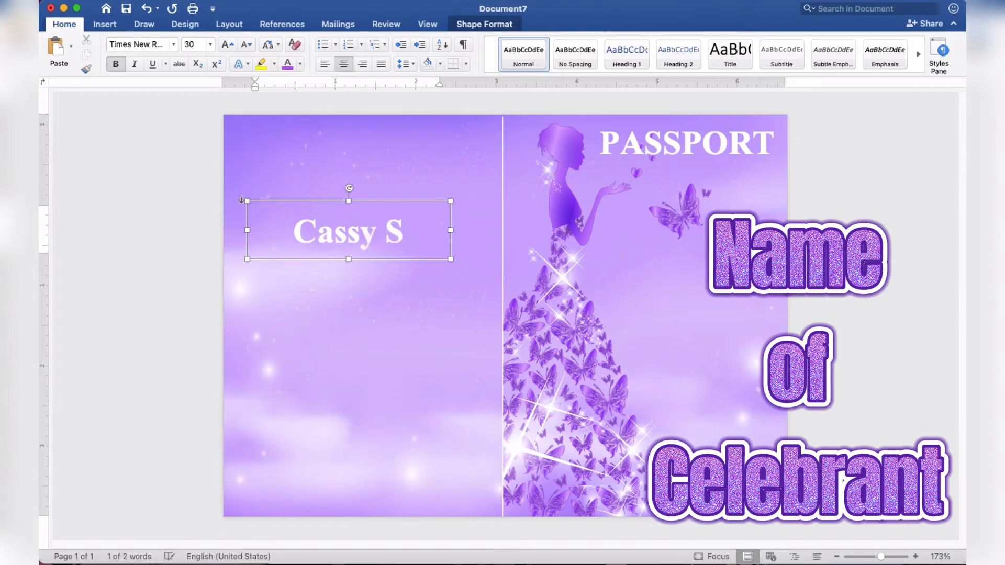
{"action": "type", "text": "oria"}
{"action": "key", "text": "BackSpace"}
{"action": "key", "text": "BackSpace"}
{"action": "key", "text": "BackSpace"}
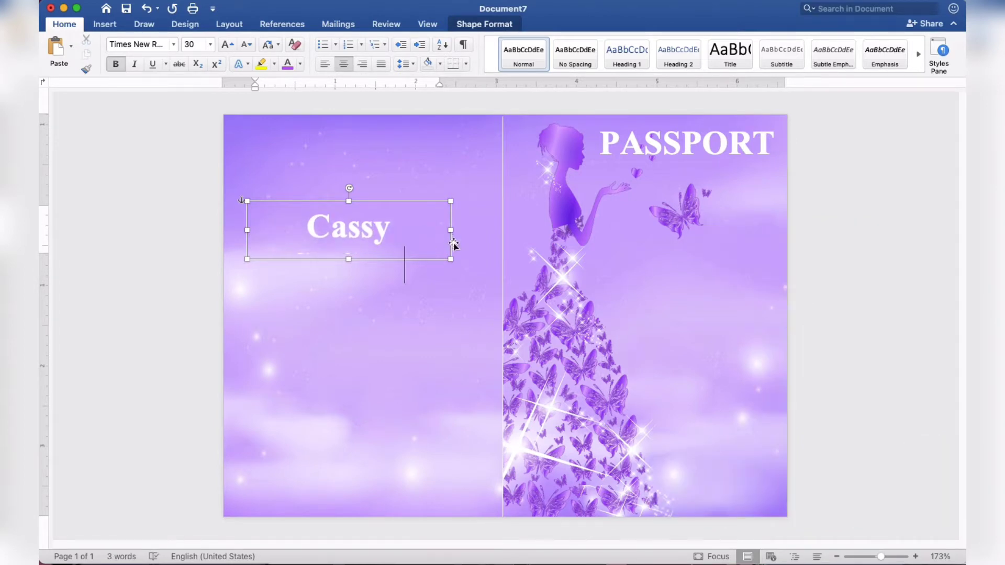
{"action": "left_click_drag", "start_coordinate": [450, 258], "coordinate": [478, 289]}
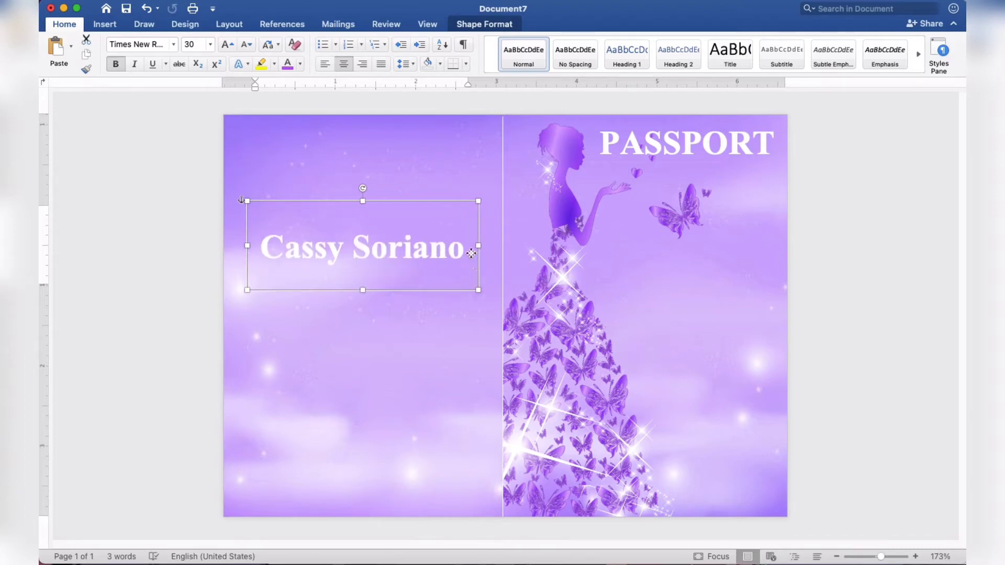
{"action": "left_click_drag", "start_coordinate": [469, 251], "coordinate": [269, 251]}
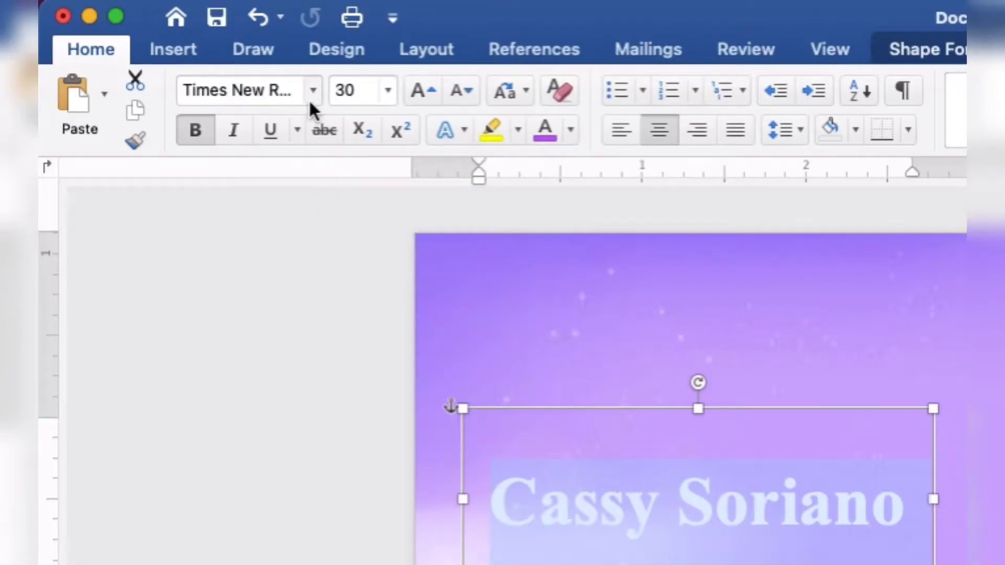
Set the name in Edwardian Script ITC at 40 pt.
{"action": "left_click", "coordinate": [312, 91]}
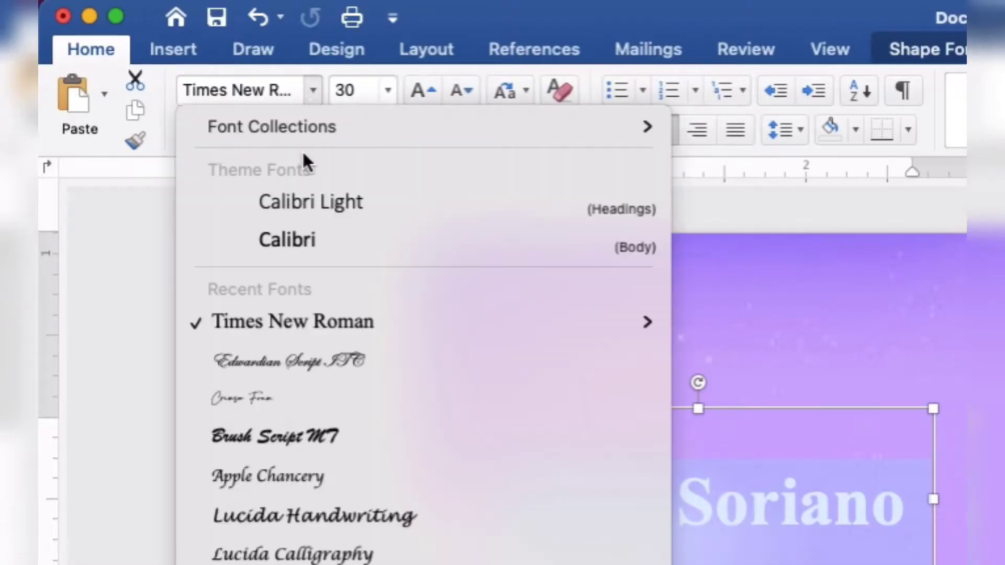
{"action": "left_click", "coordinate": [298, 360]}
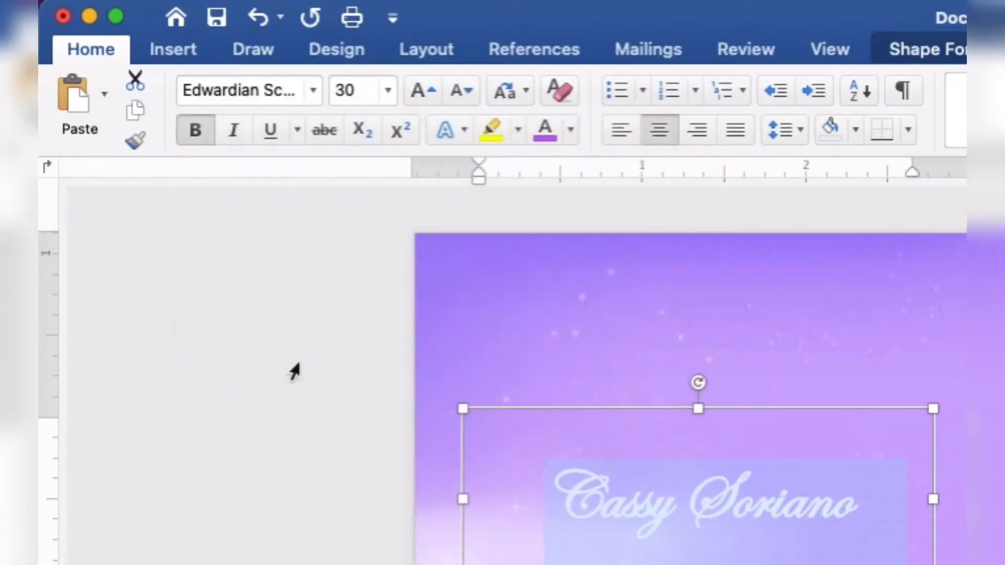
{"action": "left_click", "coordinate": [358, 92]}
{"action": "left_click_drag", "start_coordinate": [346, 92], "coordinate": [333, 92]}
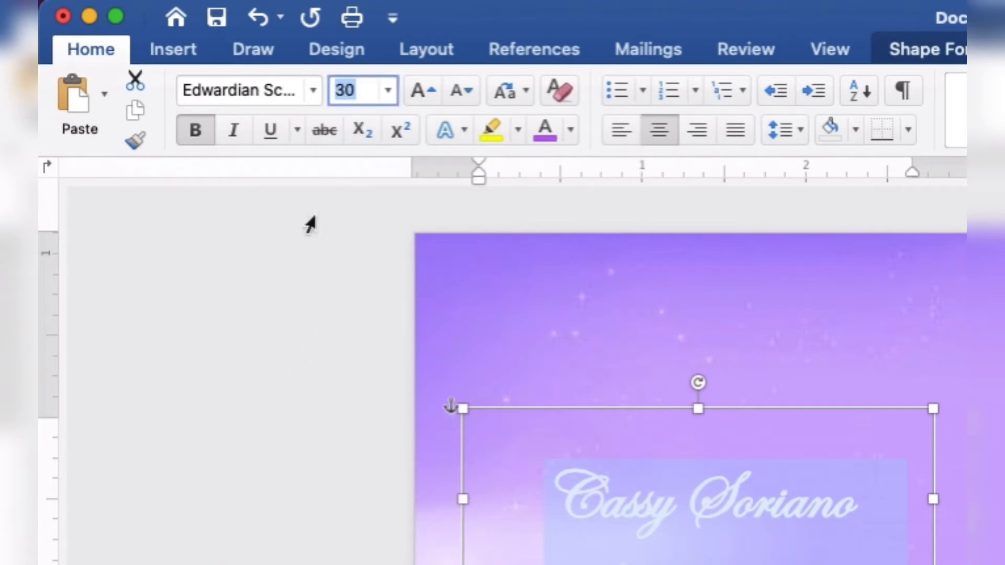
{"action": "type", "text": "40"}
{"action": "key", "text": "Return"}
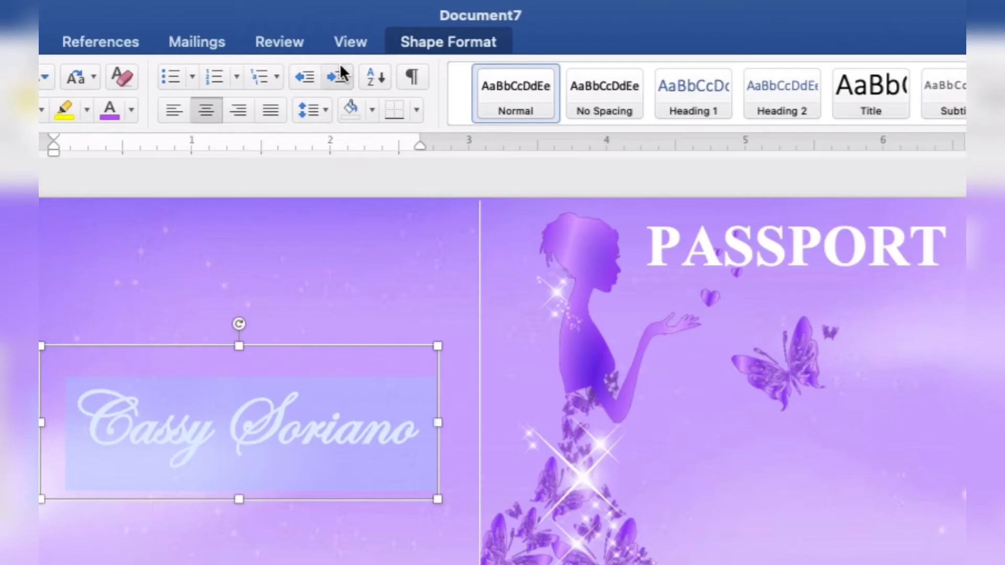
Colour the name purple with a white text outline and move it under PASSPORT.
{"action": "left_click", "coordinate": [431, 39]}
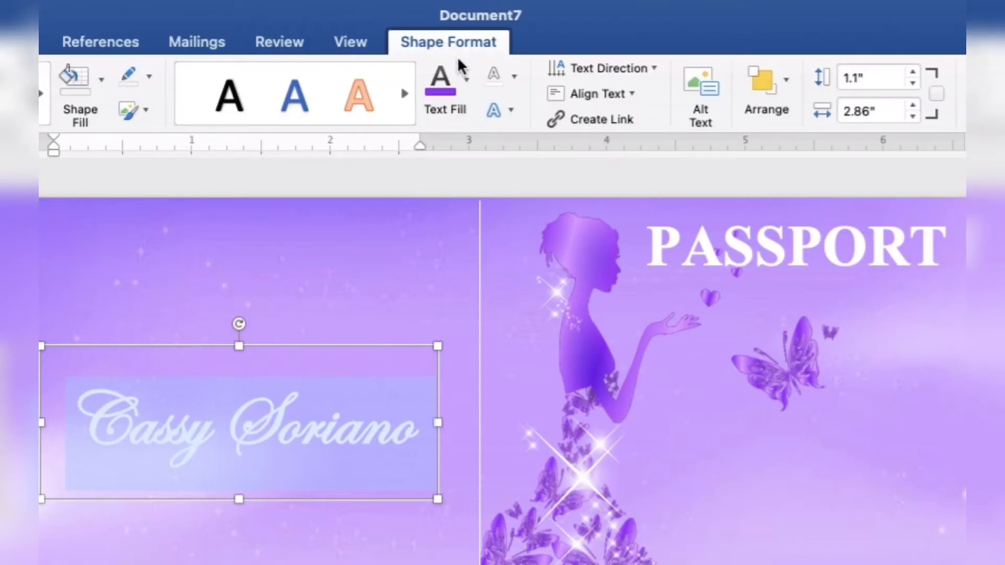
{"action": "left_click", "coordinate": [466, 79]}
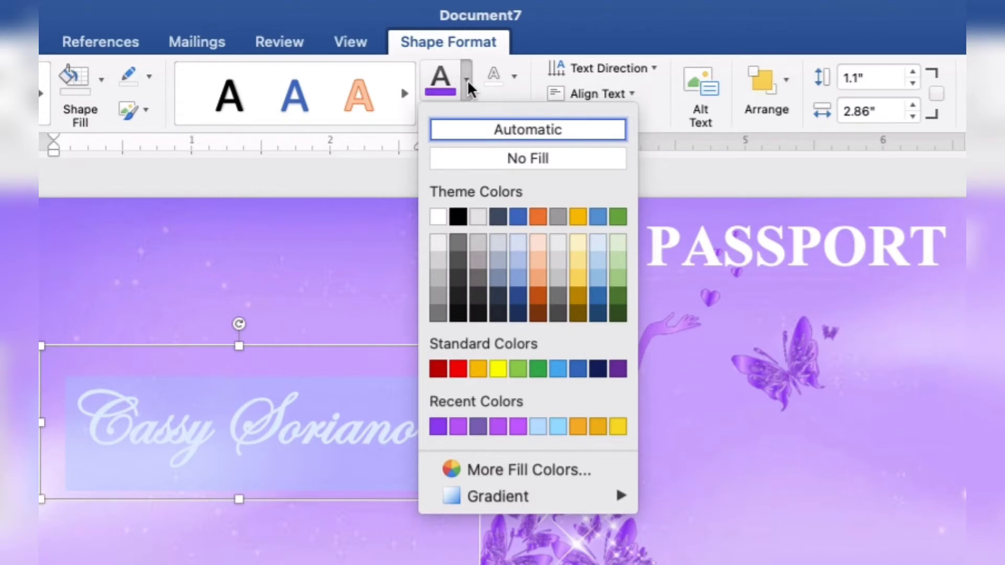
{"action": "left_click", "coordinate": [439, 427]}
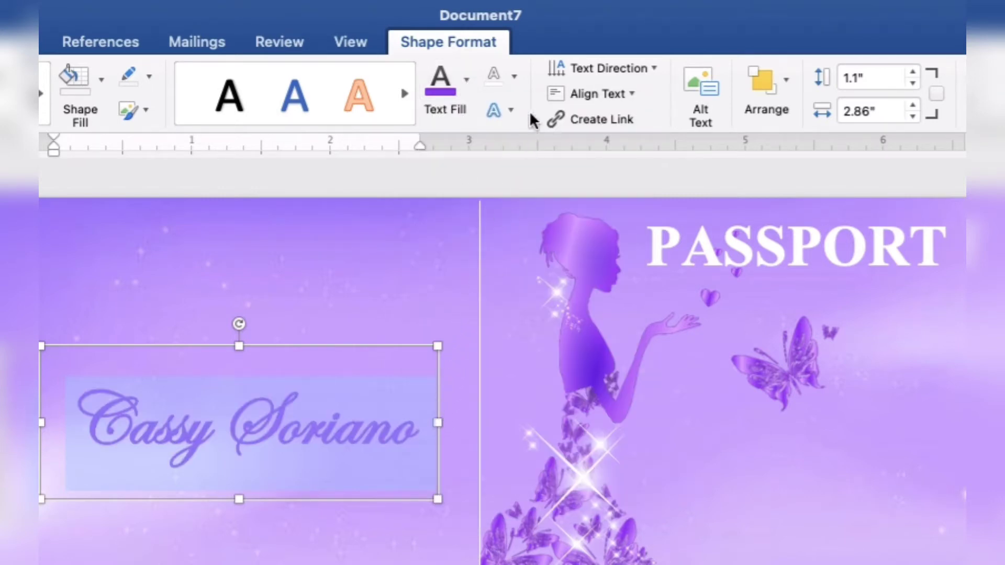
{"action": "left_click", "coordinate": [514, 77]}
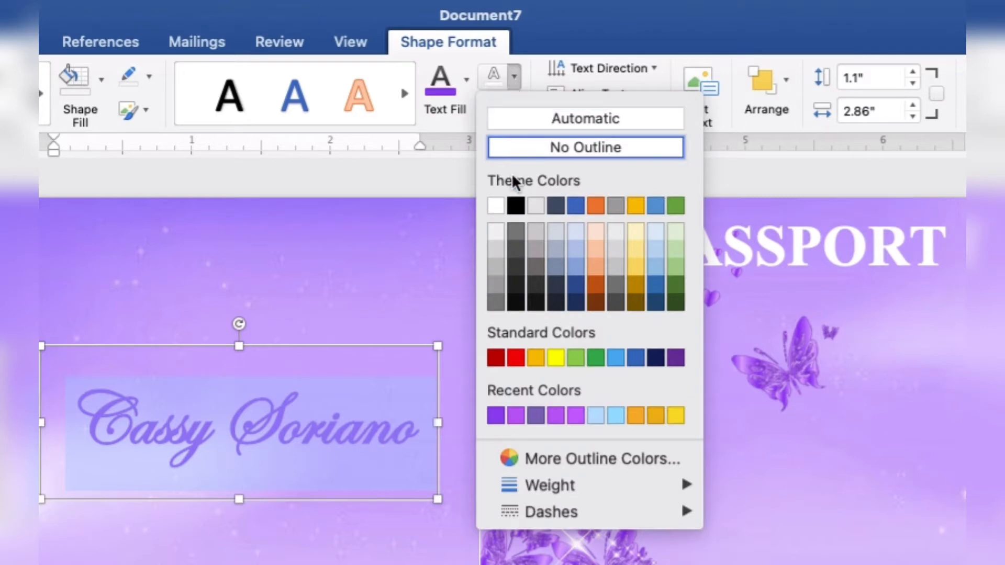
{"action": "left_click", "coordinate": [495, 206]}
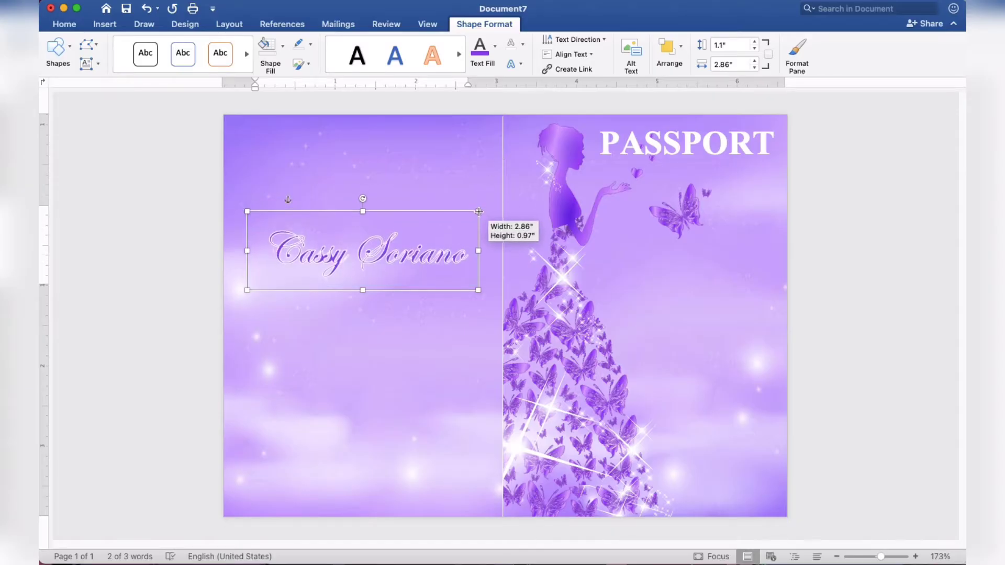
{"action": "left_click_drag", "start_coordinate": [479, 203], "coordinate": [478, 214]}
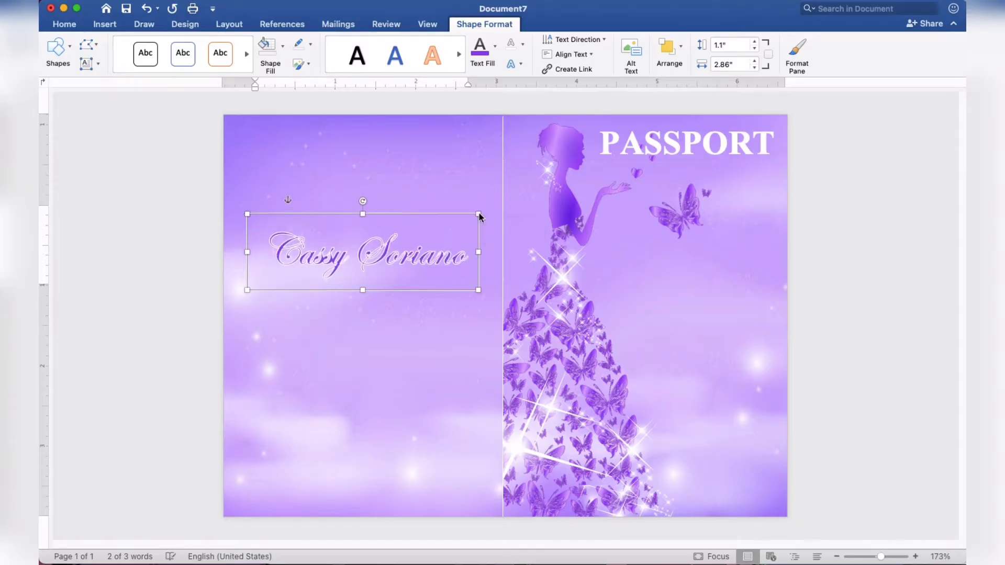
{"action": "left_click_drag", "start_coordinate": [310, 260], "coordinate": [622, 289]}
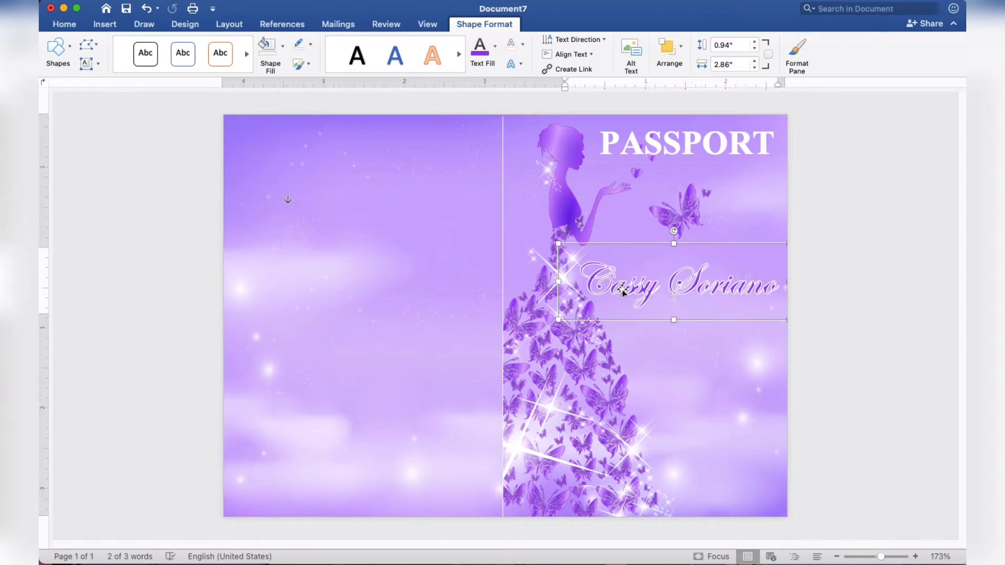
Duplicate the PASSPORT title box and replace its text with 18.
{"action": "left_click", "coordinate": [655, 148]}
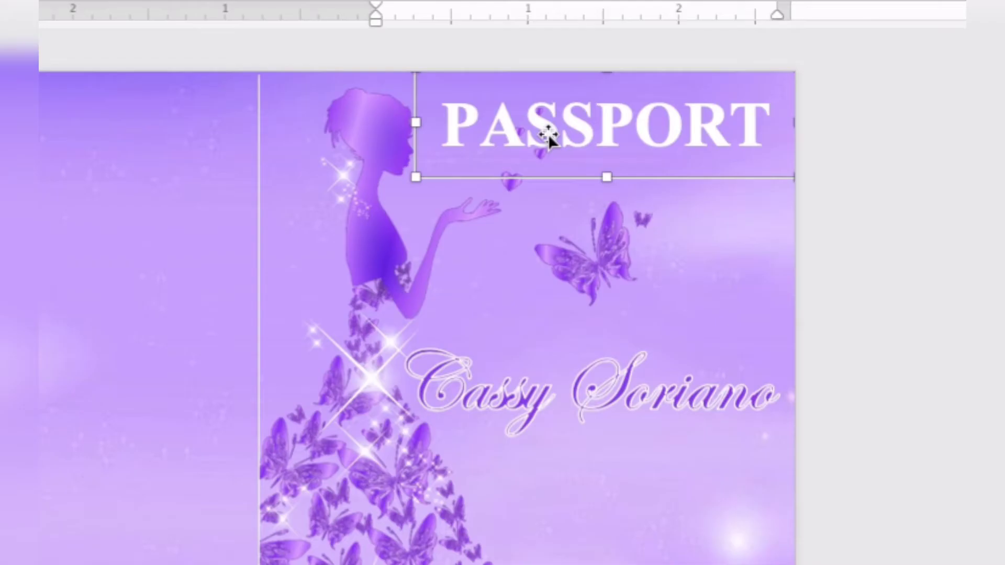
{"action": "right_click", "coordinate": [655, 148]}
{"action": "left_click", "coordinate": [563, 176]}
{"action": "right_click", "coordinate": [560, 130]}
{"action": "left_click", "coordinate": [581, 207]}
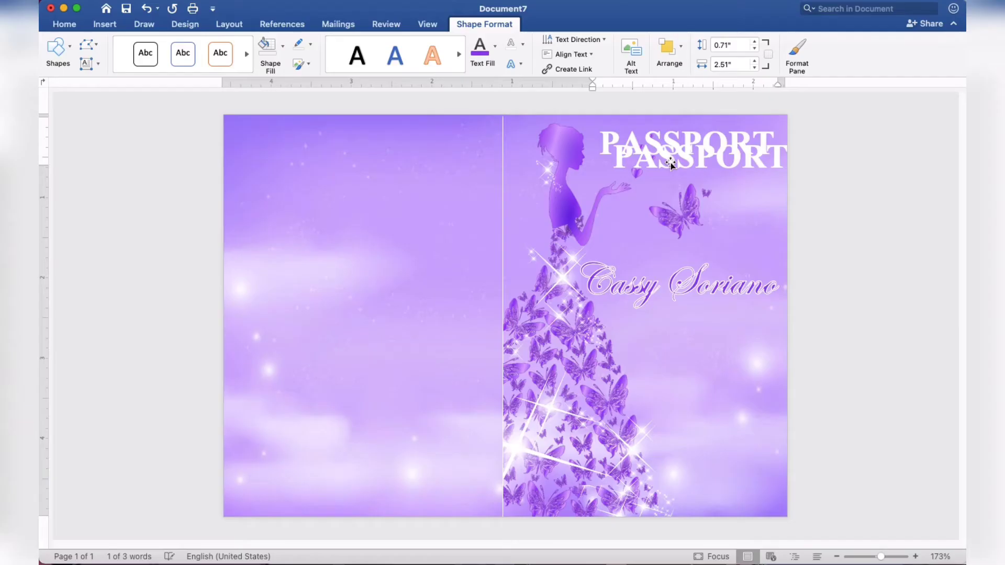
{"action": "mouse_move", "coordinate": [670, 158]}
{"action": "left_mouse_down"}
{"action": "mouse_move", "coordinate": [497, 184]}
{"action": "mouse_move", "coordinate": [349, 190]}
{"action": "mouse_move", "coordinate": [381, 272]}
{"action": "left_mouse_up"}
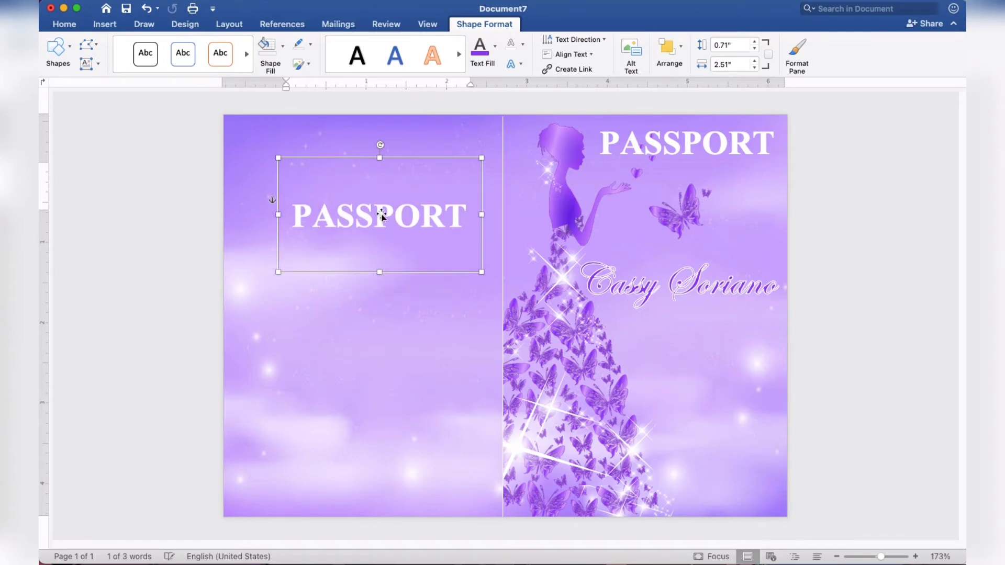
{"action": "left_click_drag", "start_coordinate": [457, 217], "coordinate": [300, 219]}
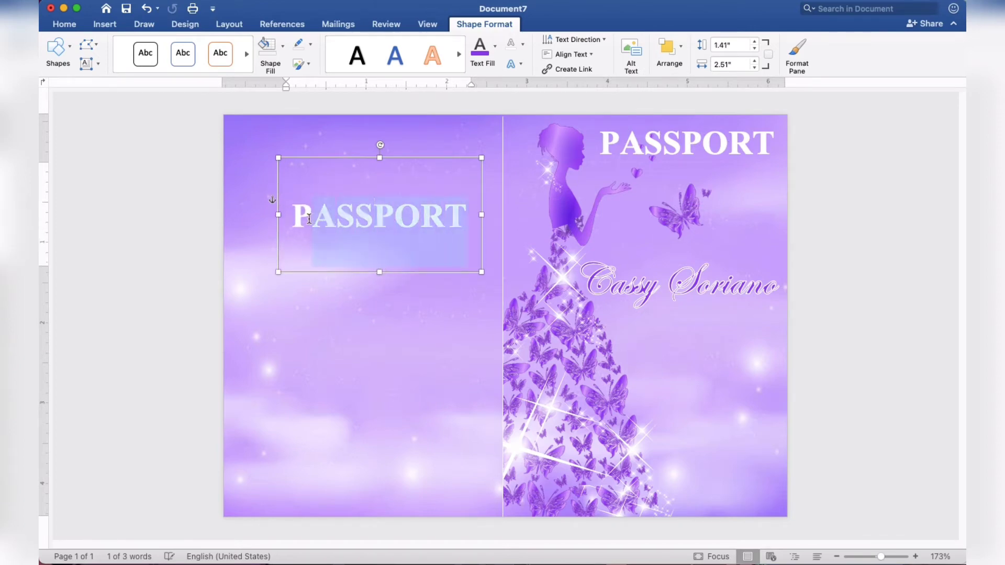
{"action": "type", "text": "18"}
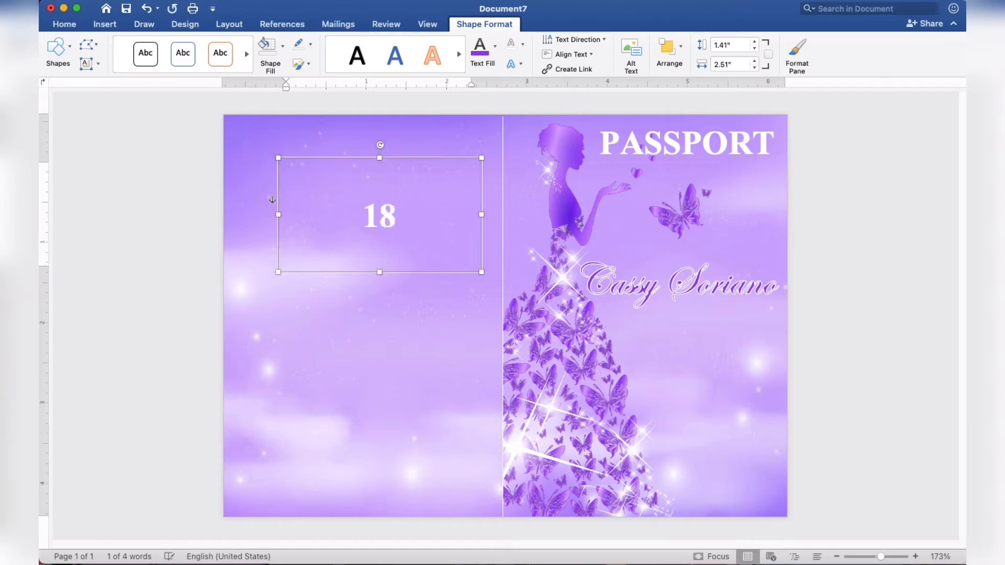
Make the 18 120 pt, resize its box, and place it on the right half below the name.
{"action": "left_click_drag", "start_coordinate": [411, 218], "coordinate": [371, 218]}
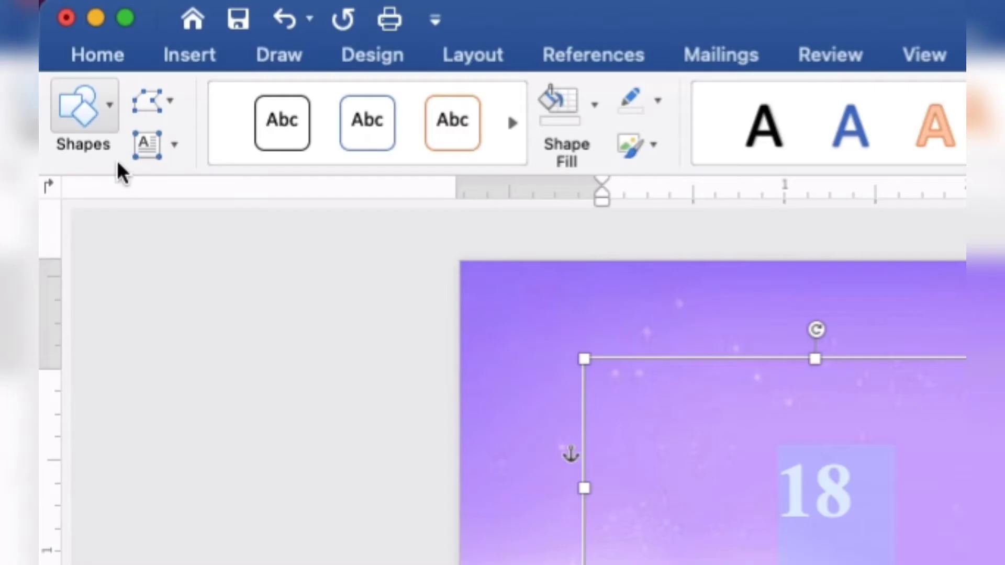
{"action": "left_click", "coordinate": [83, 55]}
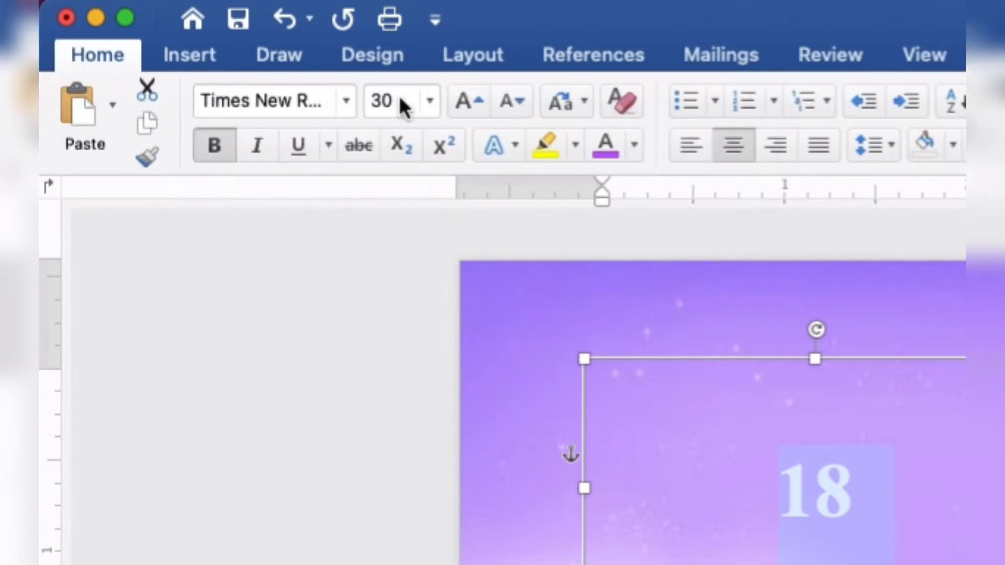
{"action": "left_click", "coordinate": [365, 101]}
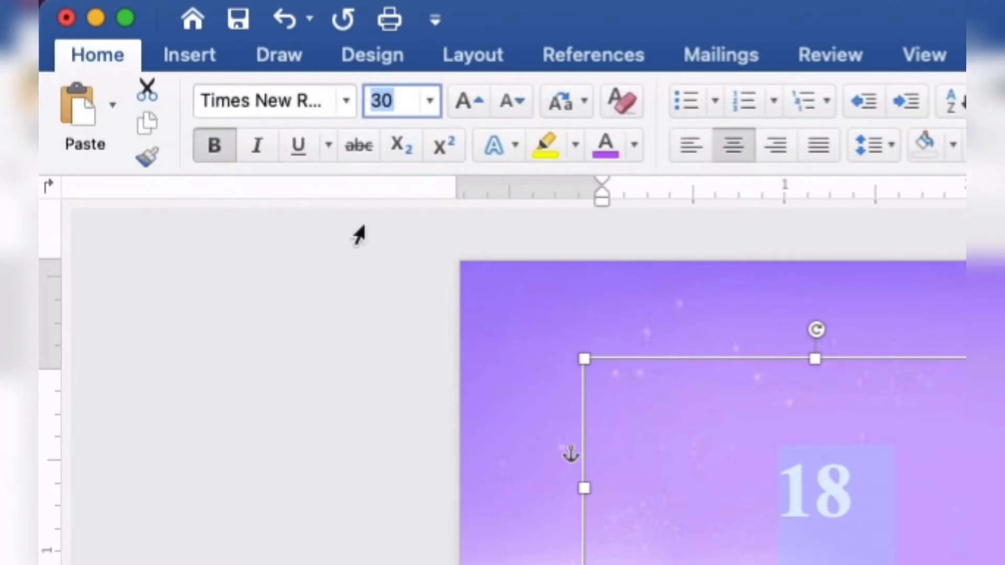
{"action": "type", "text": "120"}
{"action": "key", "text": "Return"}
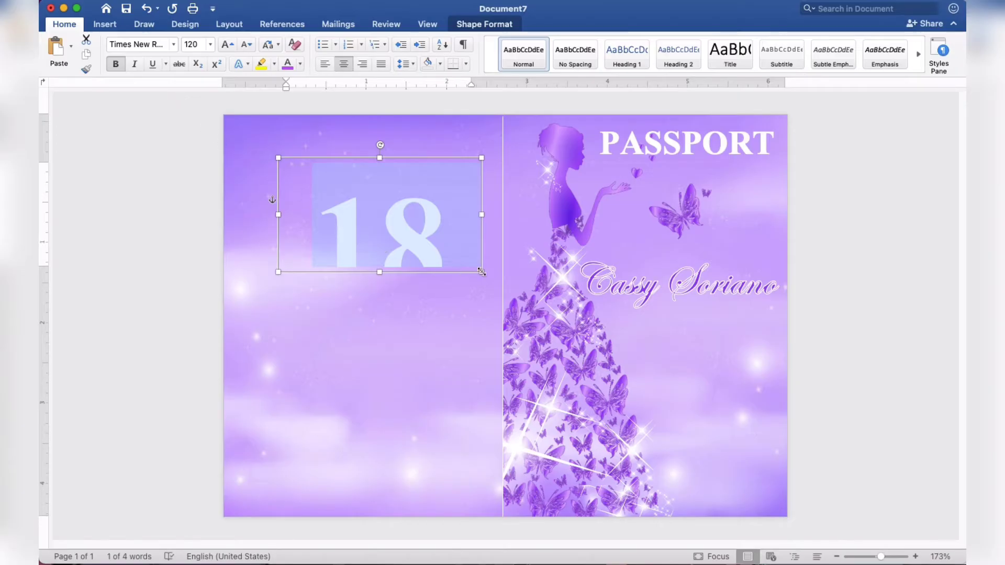
{"action": "left_click_drag", "start_coordinate": [481, 271], "coordinate": [454, 307]}
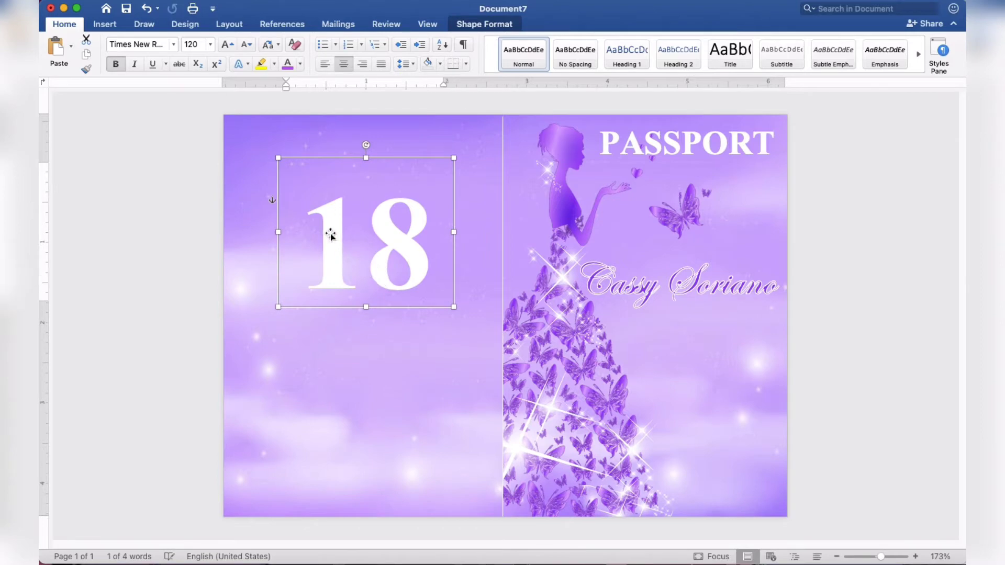
{"action": "mouse_move", "coordinate": [331, 235]}
{"action": "left_mouse_down"}
{"action": "mouse_move", "coordinate": [659, 378]}
{"action": "mouse_move", "coordinate": [672, 370]}
{"action": "left_mouse_up"}
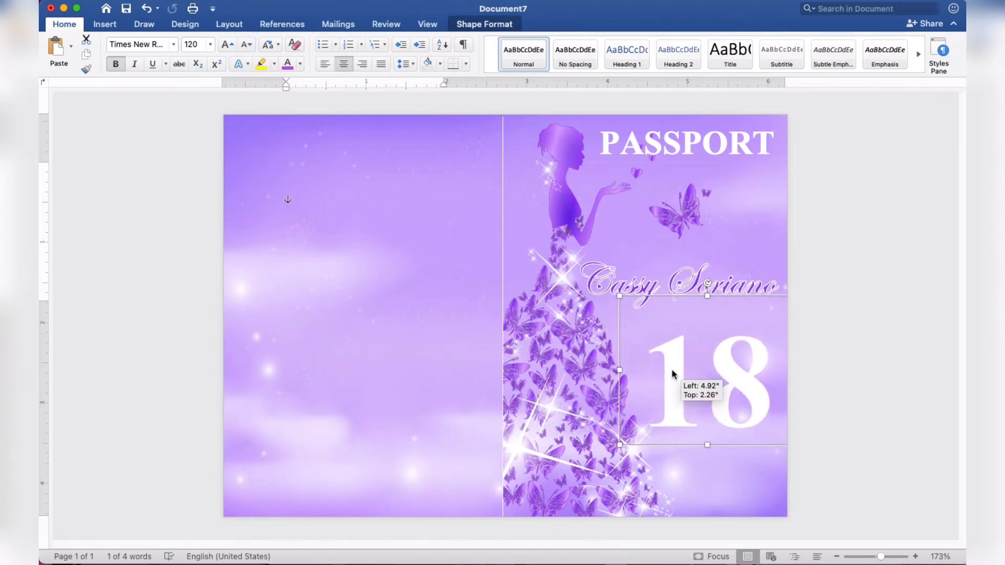
{"action": "left_click_drag", "start_coordinate": [672, 371], "coordinate": [670, 371]}
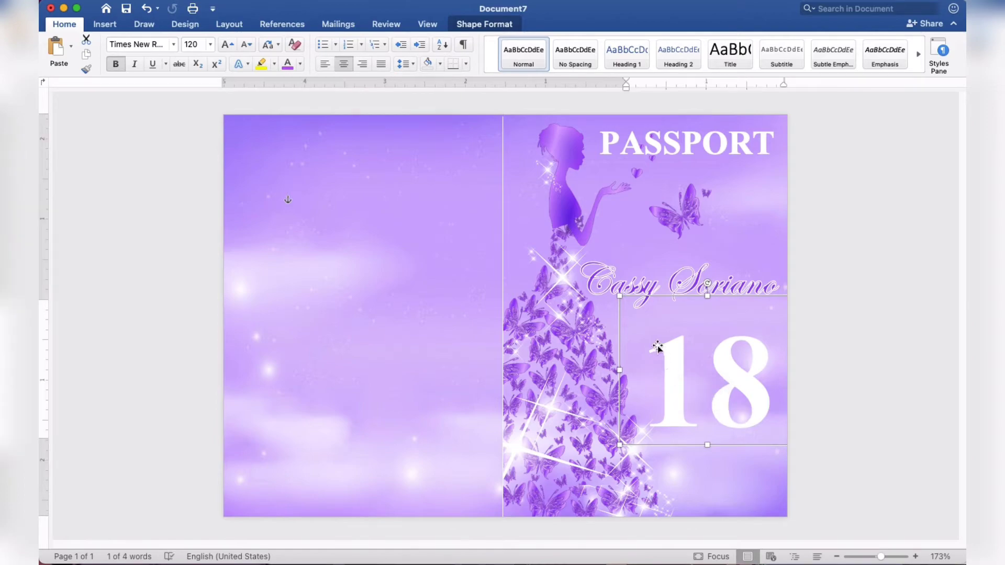
{"action": "left_click", "coordinate": [620, 281]}
Duplicate the name text box and change its text to Eighteen.
{"action": "right_click", "coordinate": [620, 280]}
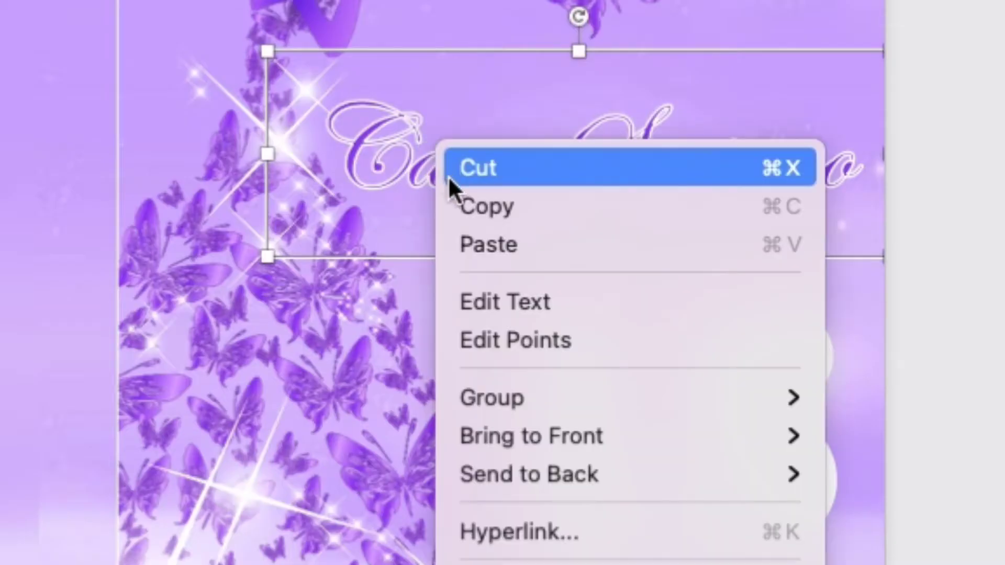
{"action": "left_click", "coordinate": [455, 208]}
{"action": "right_click", "coordinate": [443, 143]}
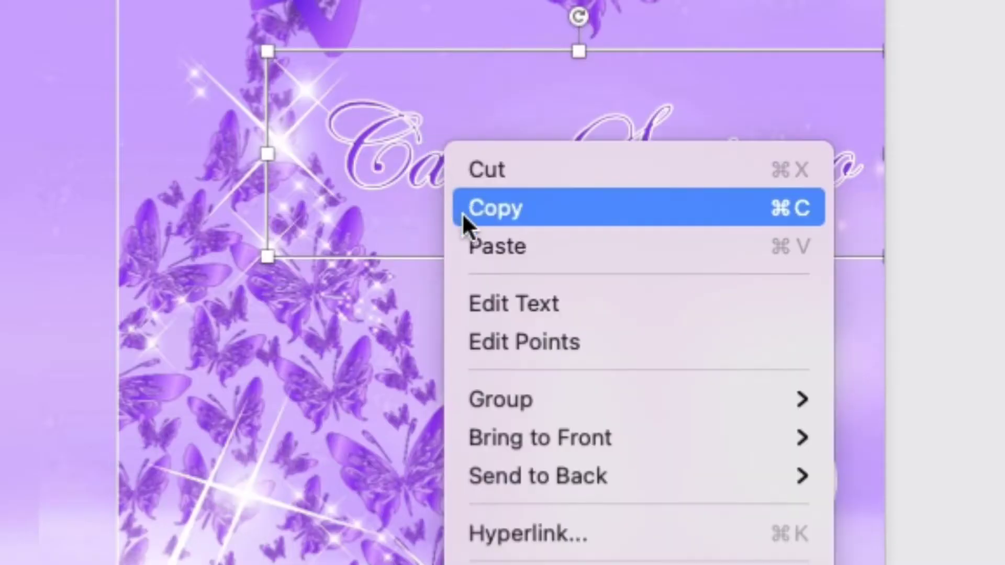
{"action": "left_click", "coordinate": [467, 242]}
{"action": "mouse_move", "coordinate": [589, 272]}
{"action": "left_mouse_down"}
{"action": "mouse_move", "coordinate": [347, 255]}
{"action": "mouse_move", "coordinate": [286, 239]}
{"action": "left_mouse_up"}
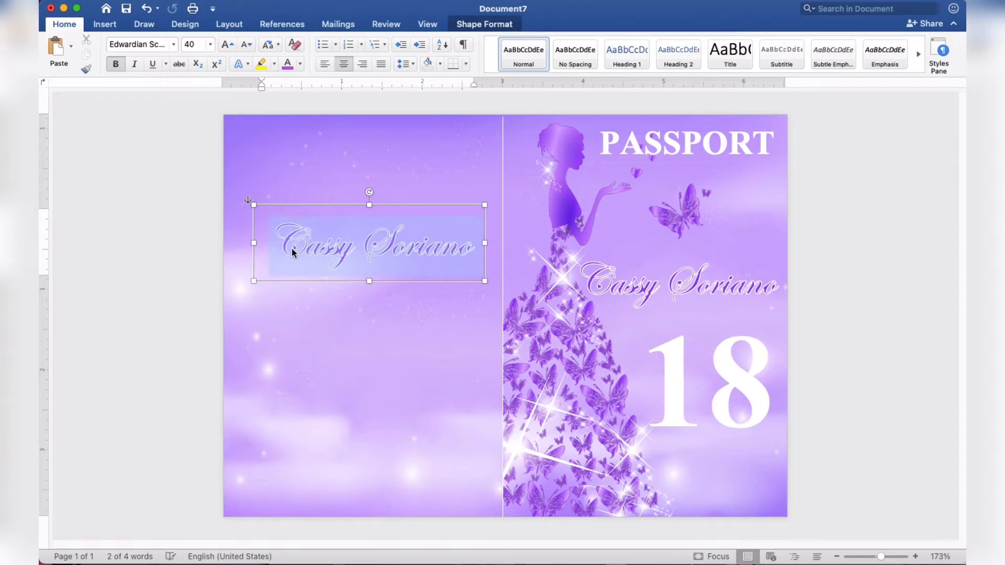
{"action": "type", "text": "Eig"}
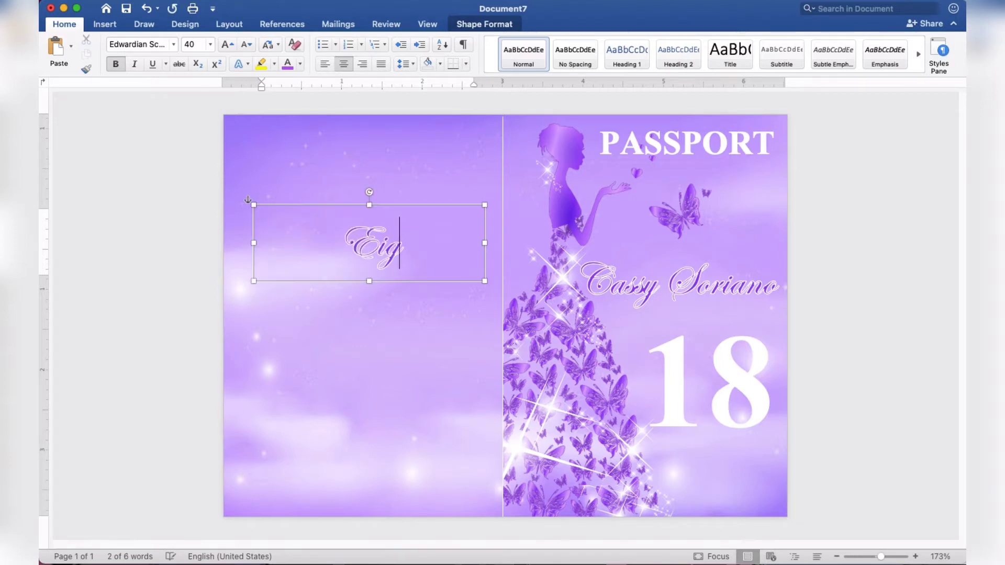
{"action": "type", "text": "hteen"}
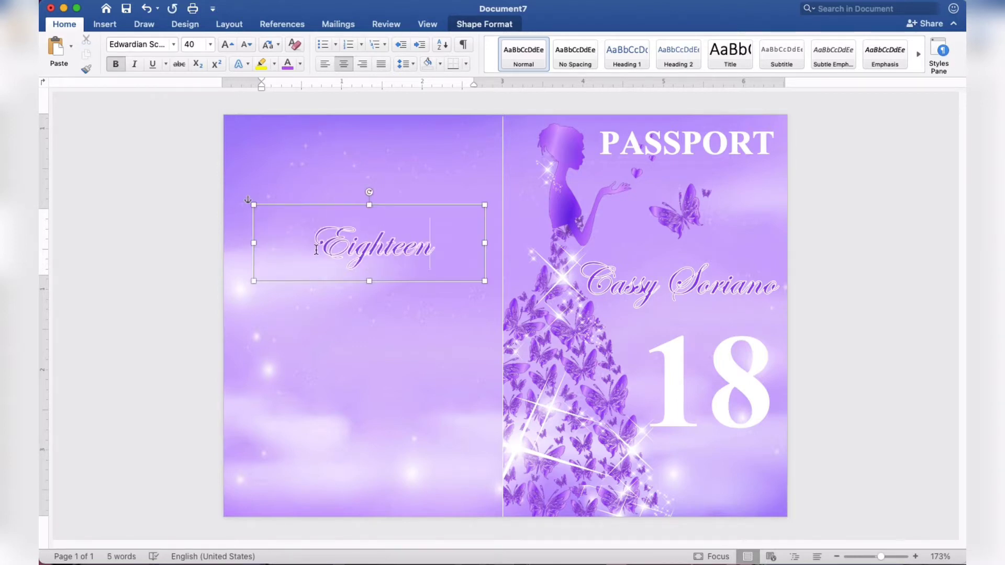
Set Eighteen to 50 pt, shrink its box, and lay it over the large 18.
{"action": "triple_click", "coordinate": [299, 250]}
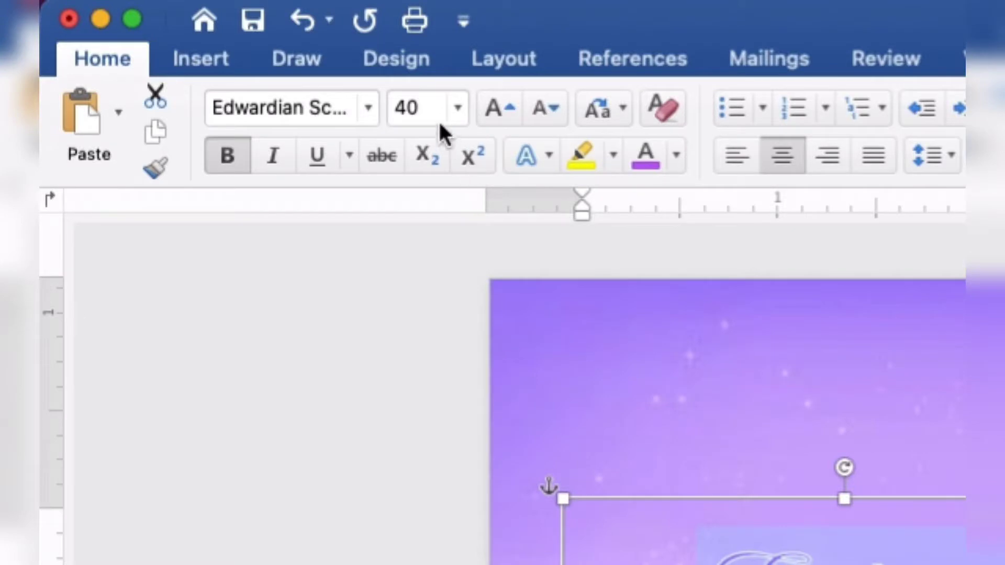
{"action": "left_click", "coordinate": [190, 44]}
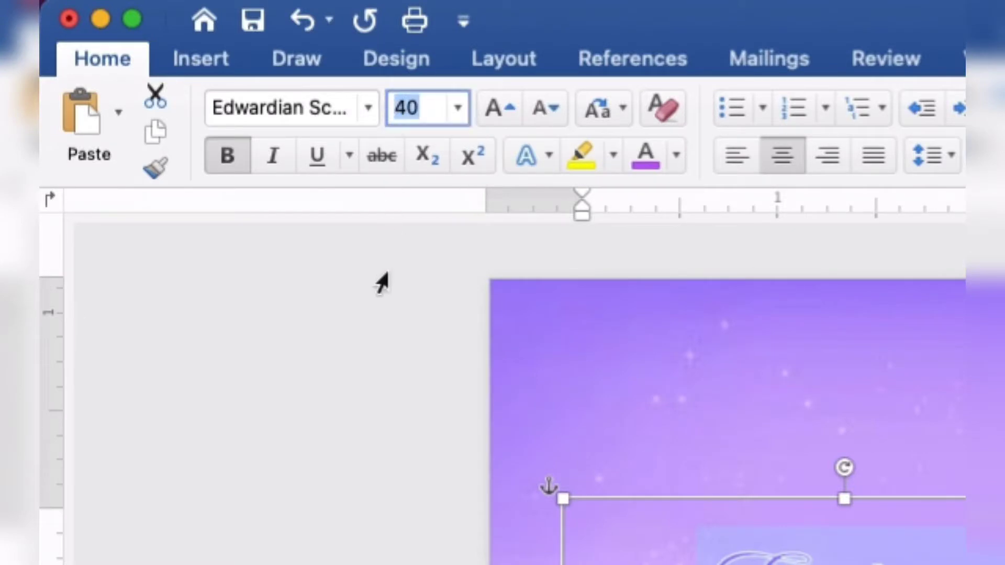
{"action": "type", "text": "50"}
{"action": "key", "text": "Return"}
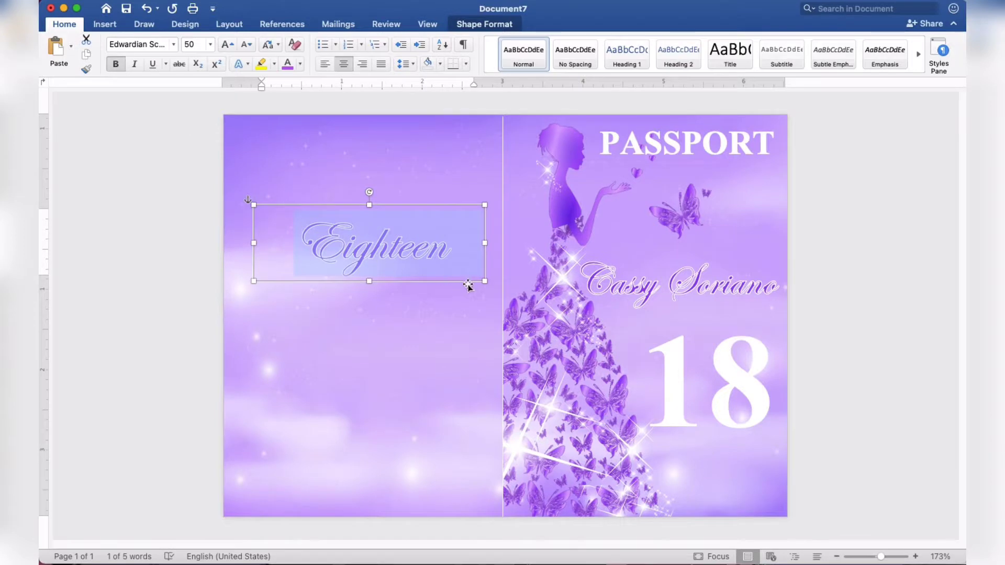
{"action": "mouse_move", "coordinate": [482, 282]}
{"action": "left_mouse_down"}
{"action": "mouse_move", "coordinate": [435, 289]}
{"action": "mouse_move", "coordinate": [622, 357]}
{"action": "mouse_move", "coordinate": [651, 384]}
{"action": "left_mouse_up"}
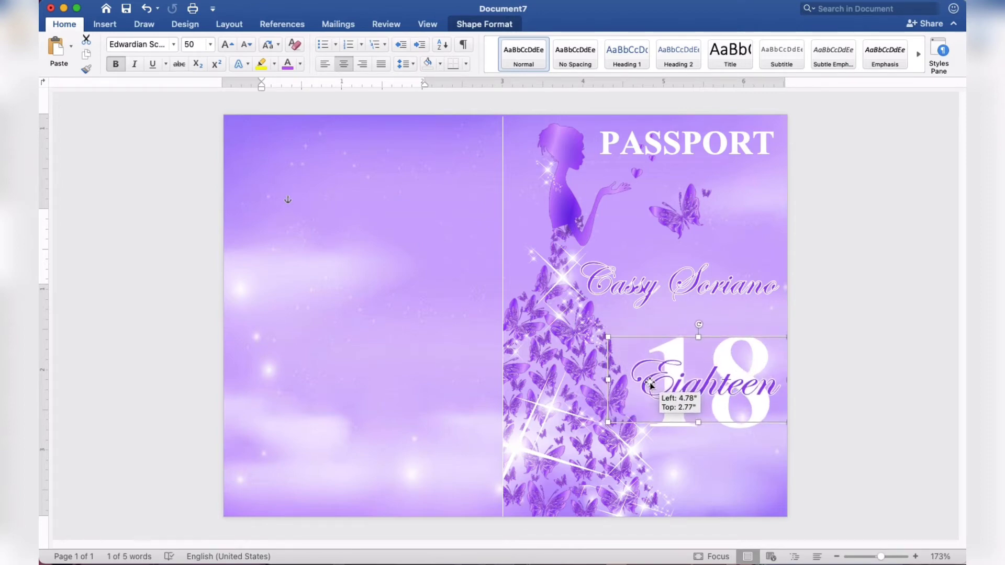
{"action": "left_click_drag", "start_coordinate": [650, 384], "coordinate": [650, 385]}
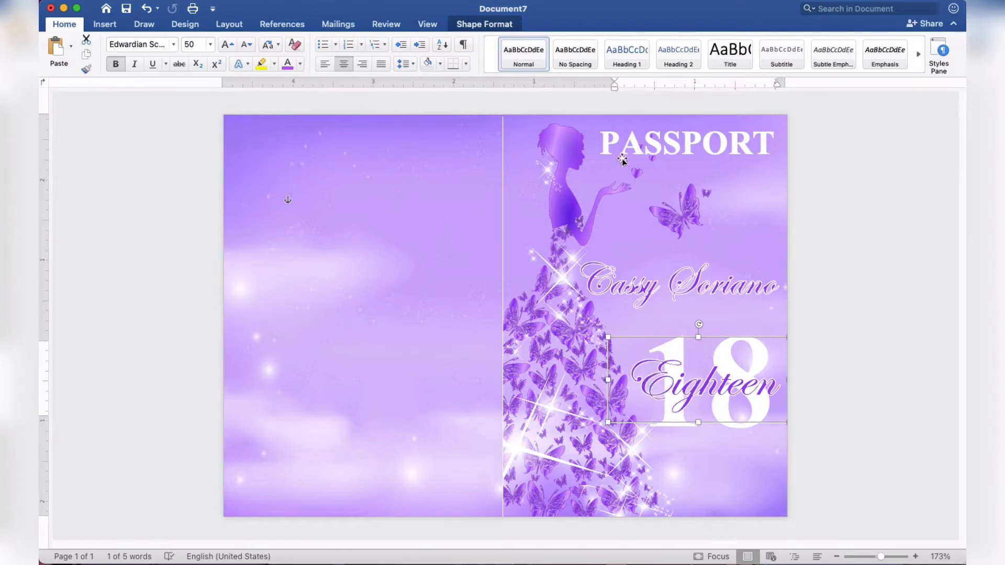
{"action": "left_click", "coordinate": [624, 152]}
Duplicate the PASSPORT title box and replace its text with 10.03.2021.
{"action": "right_click", "coordinate": [642, 146]}
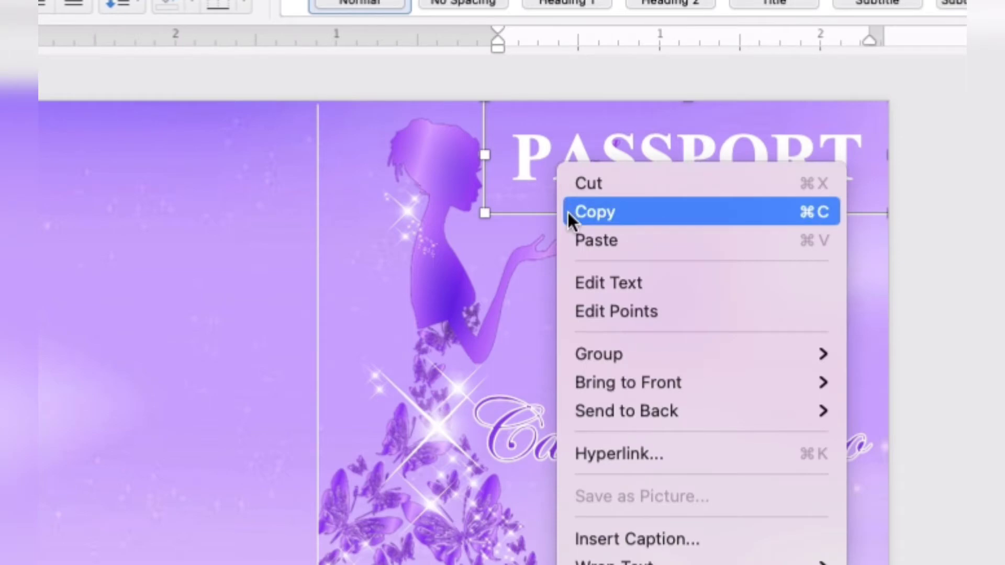
{"action": "left_click", "coordinate": [568, 212]}
{"action": "right_click", "coordinate": [564, 164]}
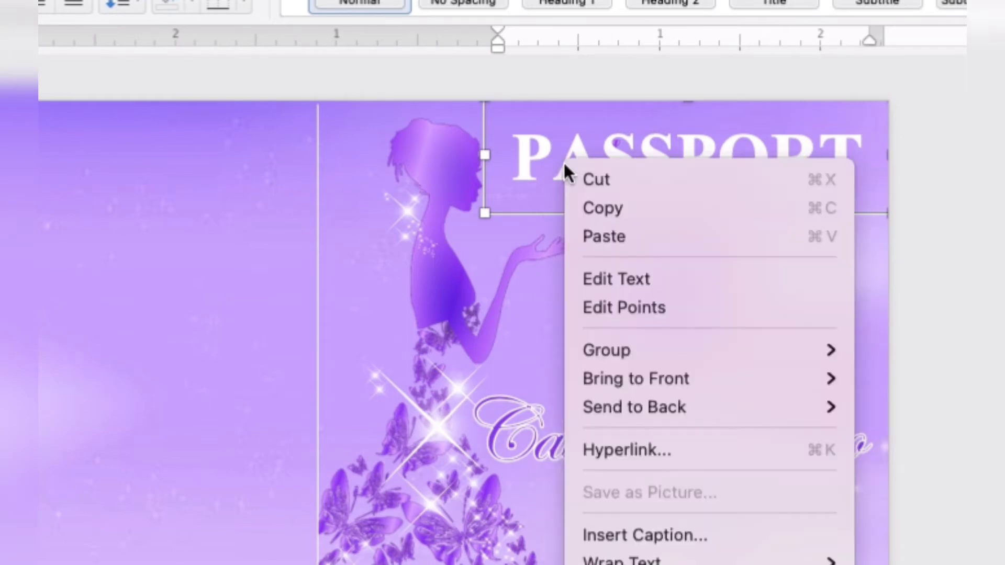
{"action": "left_click", "coordinate": [582, 239]}
{"action": "left_click_drag", "start_coordinate": [649, 169], "coordinate": [337, 234]}
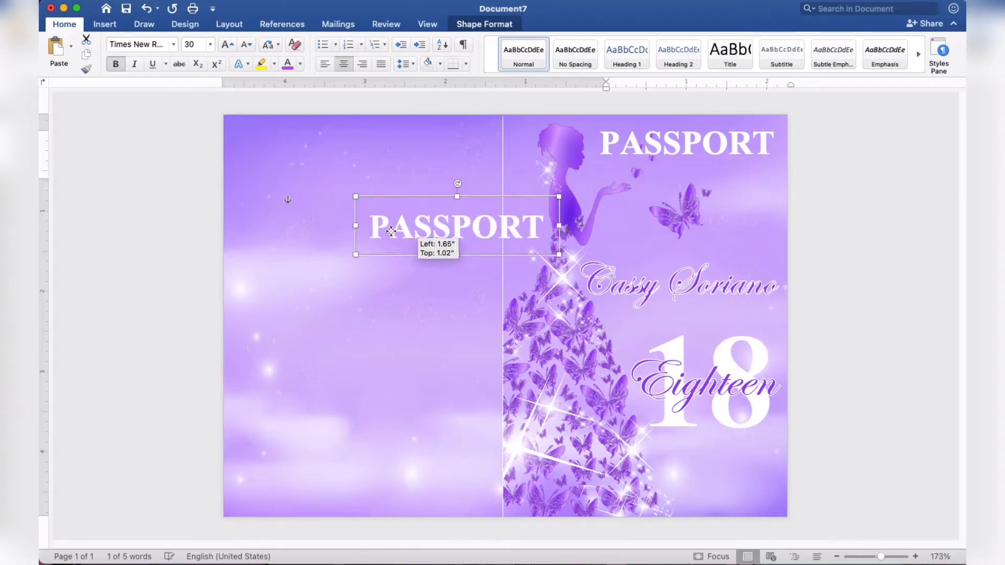
{"action": "left_click", "coordinate": [337, 234]}
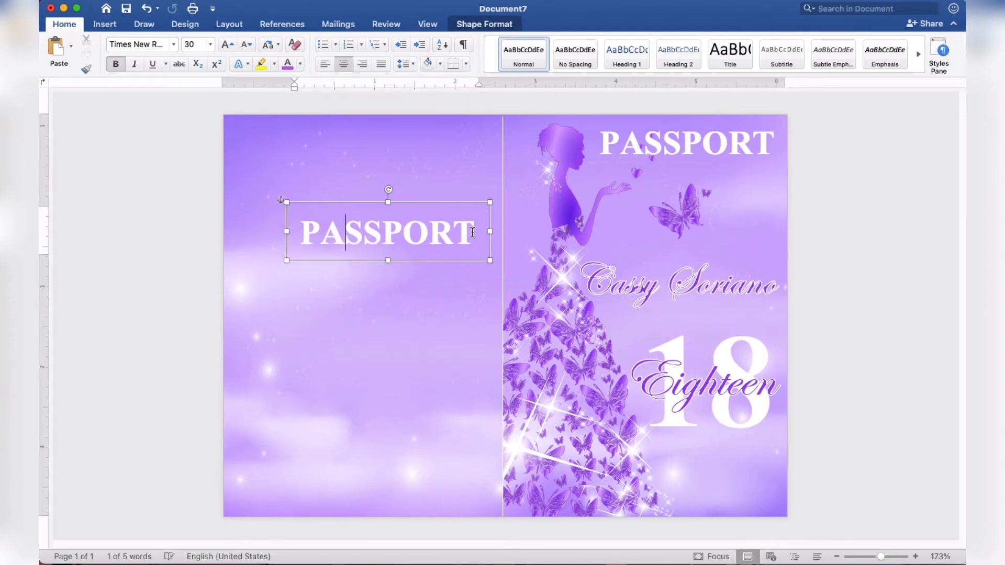
{"action": "left_click_drag", "start_coordinate": [474, 232], "coordinate": [307, 232]}
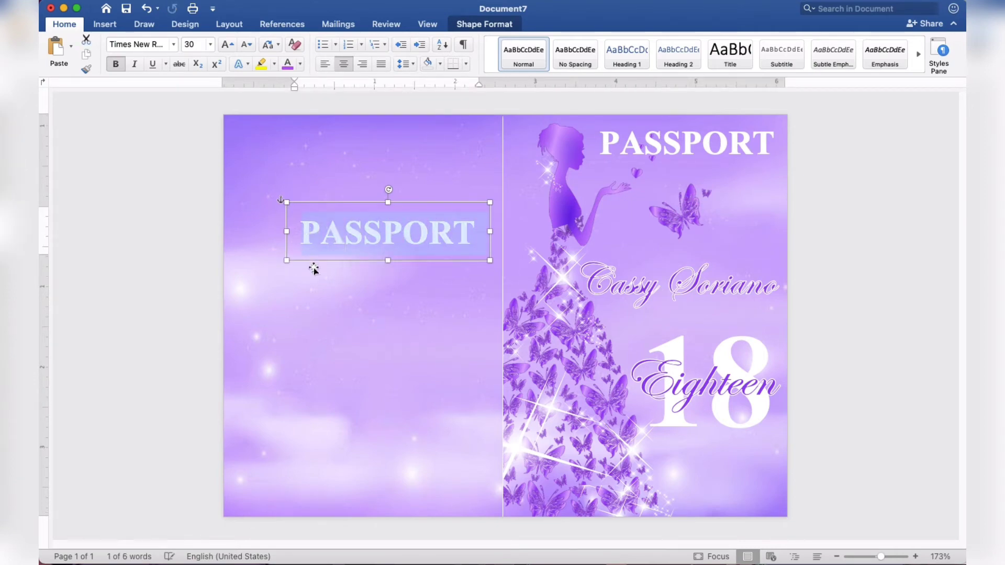
{"action": "type", "text": "10"}
{"action": "type", "text": ".0"}
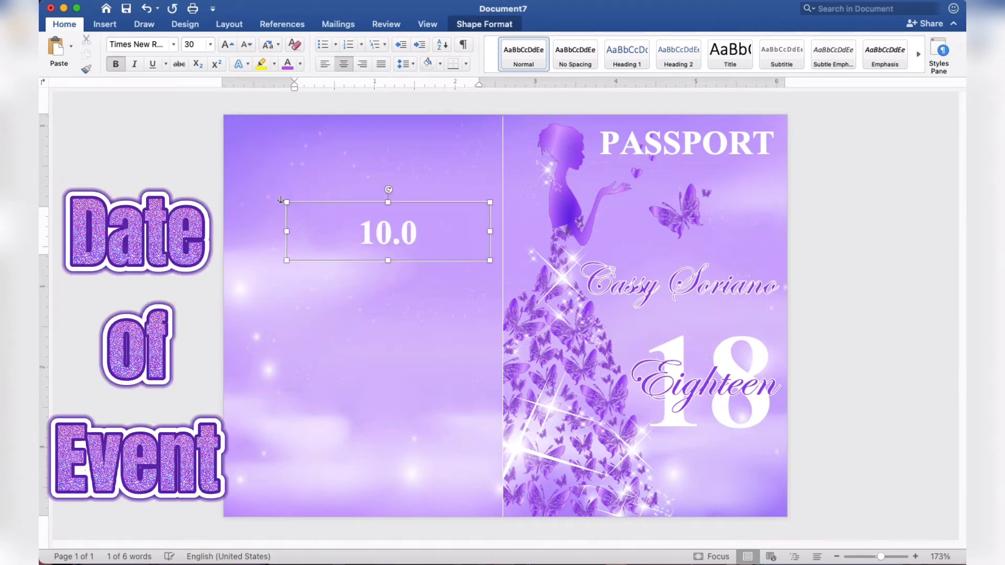
{"action": "type", "text": "3.2021"}
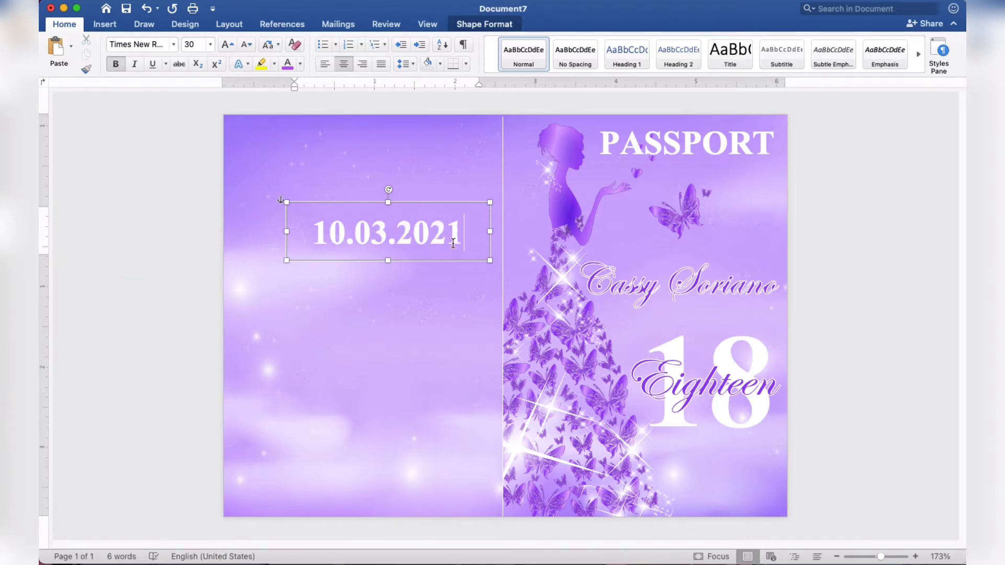
Set the date to 15 pt, shrink its box, and place it just below the 18.
{"action": "left_click_drag", "start_coordinate": [470, 235], "coordinate": [316, 236]}
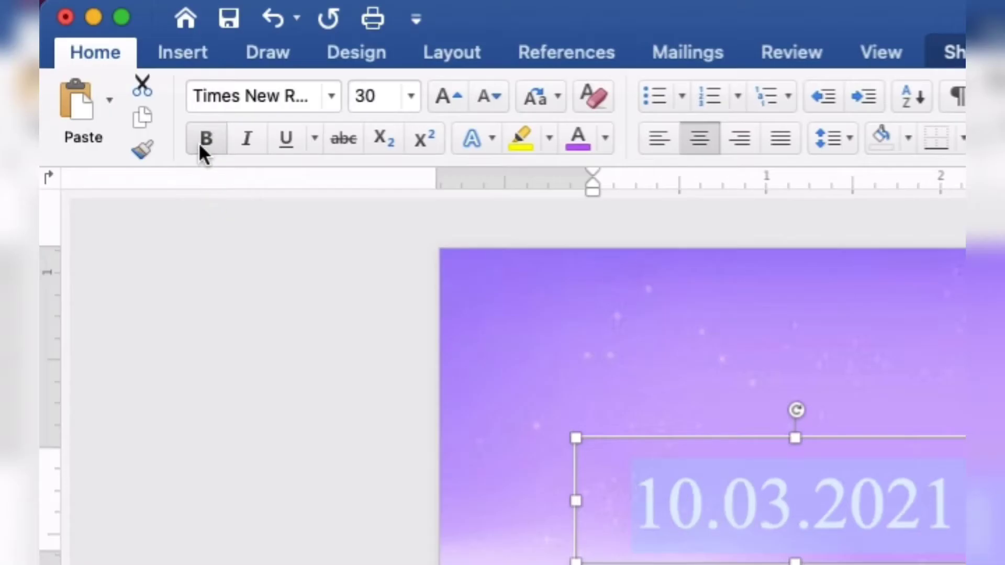
{"action": "left_click", "coordinate": [372, 96]}
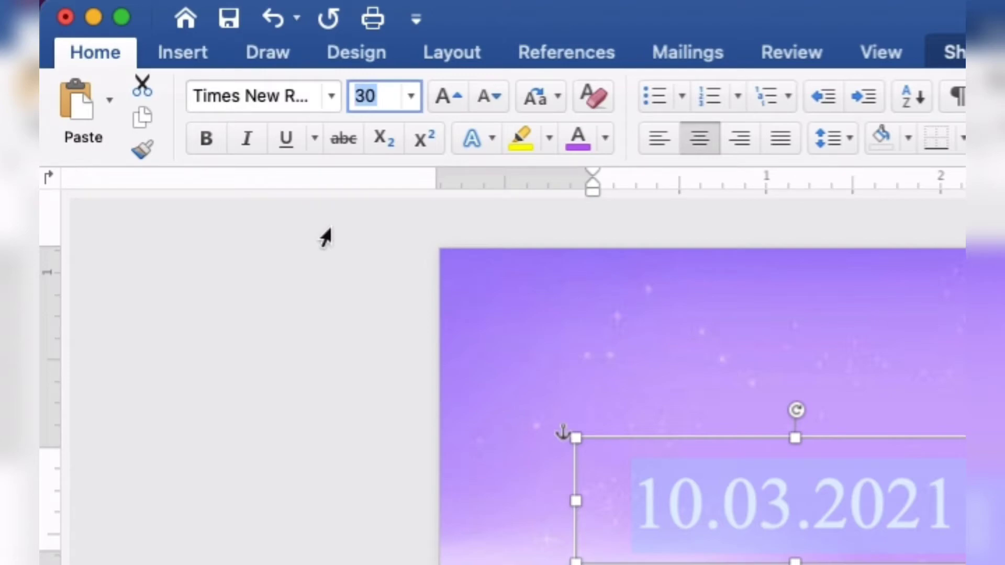
{"action": "type", "text": "15"}
{"action": "key", "text": "Return"}
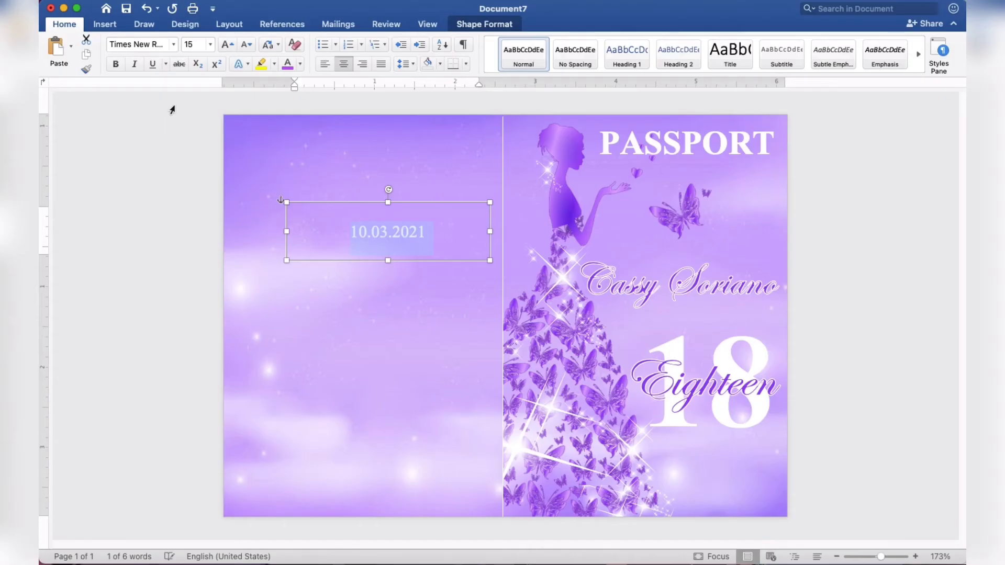
{"action": "mouse_move", "coordinate": [490, 201]}
{"action": "left_mouse_down"}
{"action": "mouse_move", "coordinate": [385, 222]}
{"action": "mouse_move", "coordinate": [703, 439]}
{"action": "left_mouse_up"}
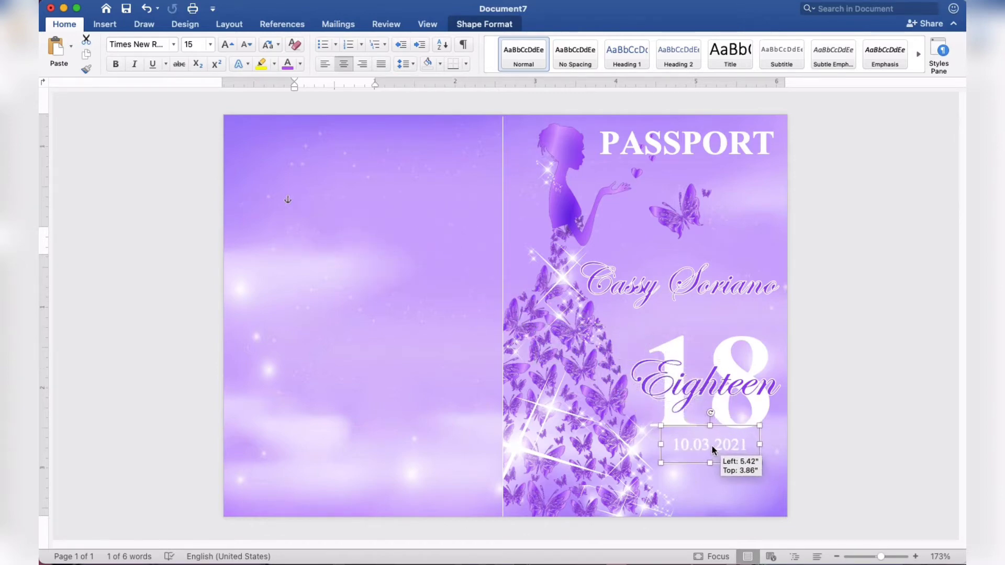
{"action": "left_click_drag", "start_coordinate": [703, 439], "coordinate": [715, 456]}
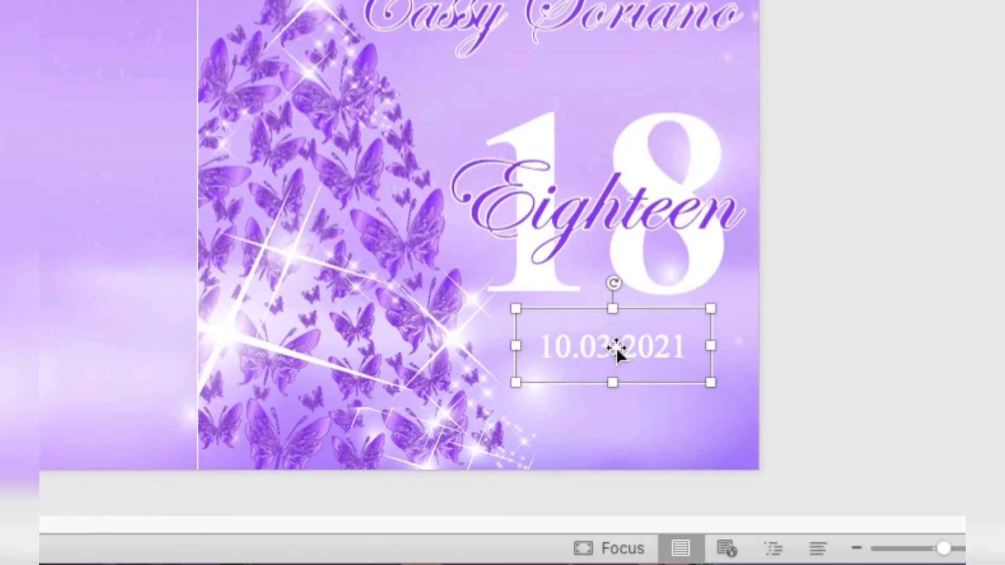
Duplicate the date box and change its text to turns.
{"action": "right_click", "coordinate": [715, 455]}
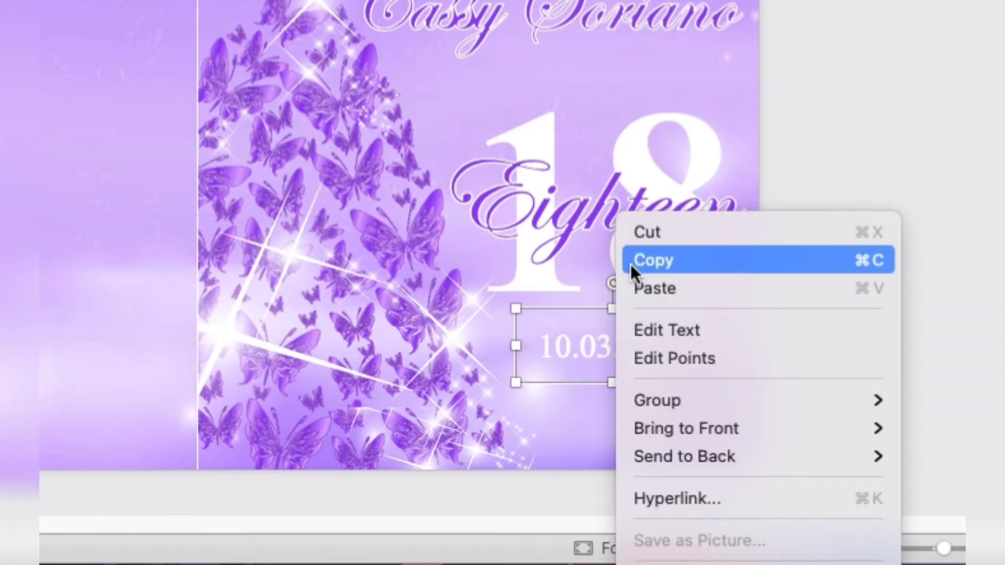
{"action": "left_click", "coordinate": [632, 260]}
{"action": "right_click", "coordinate": [606, 358]}
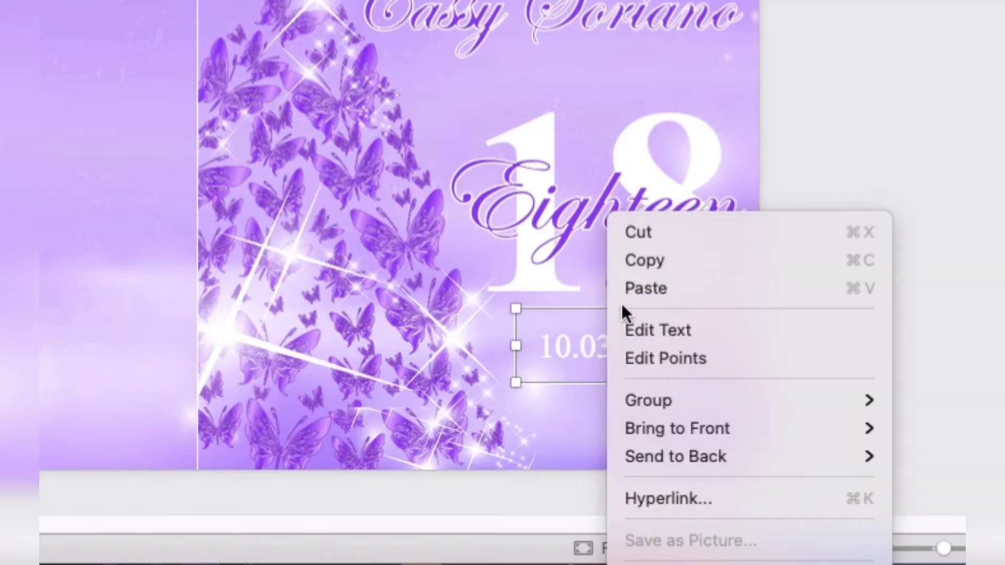
{"action": "left_click", "coordinate": [630, 289]}
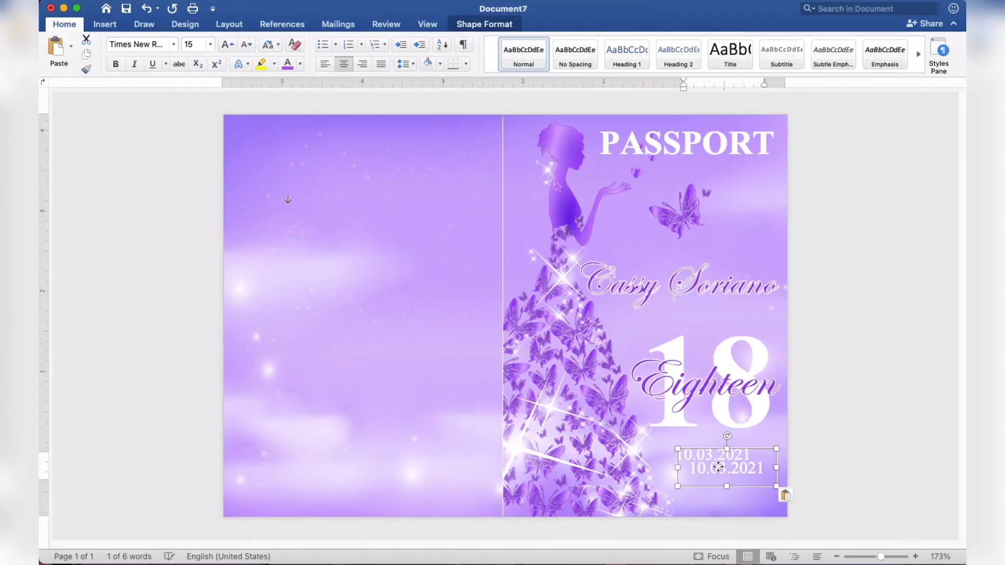
{"action": "left_click_drag", "start_coordinate": [720, 459], "coordinate": [369, 206]}
{"action": "left_click", "coordinate": [371, 207]}
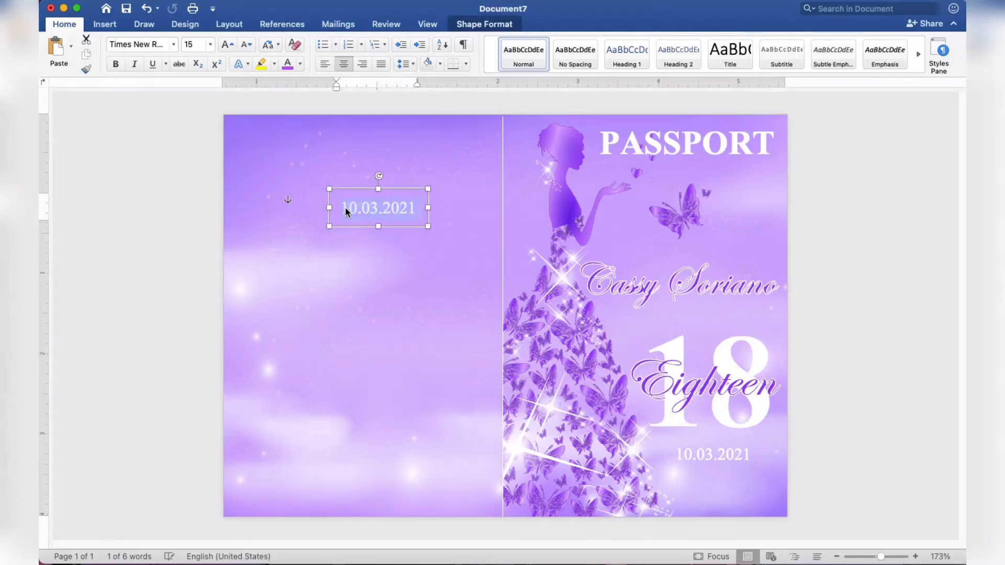
{"action": "type", "text": "turns"}
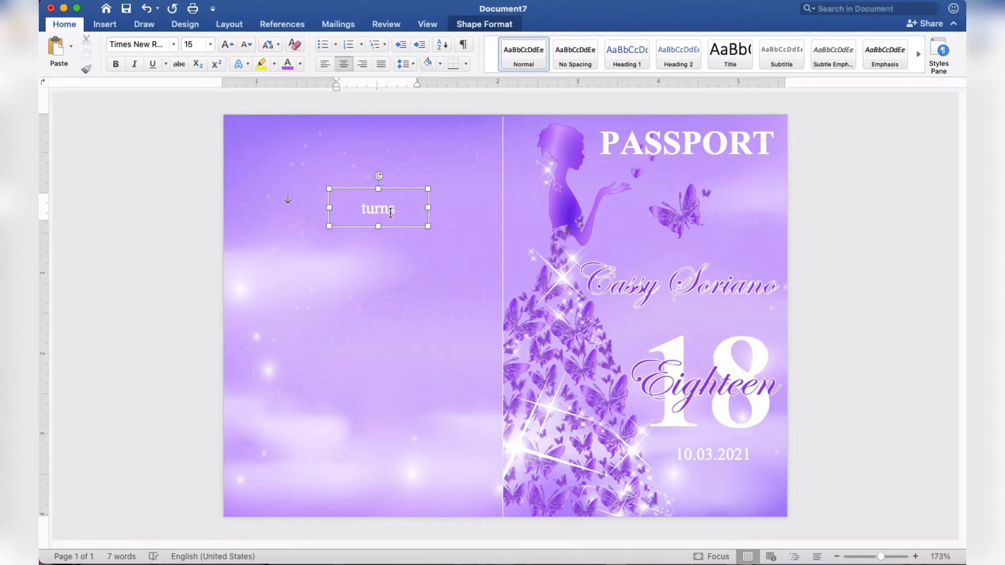
Format turns in Edwardian Script at 20 pt and place it between the name and the 18.
{"action": "left_click_drag", "start_coordinate": [391, 213], "coordinate": [360, 209]}
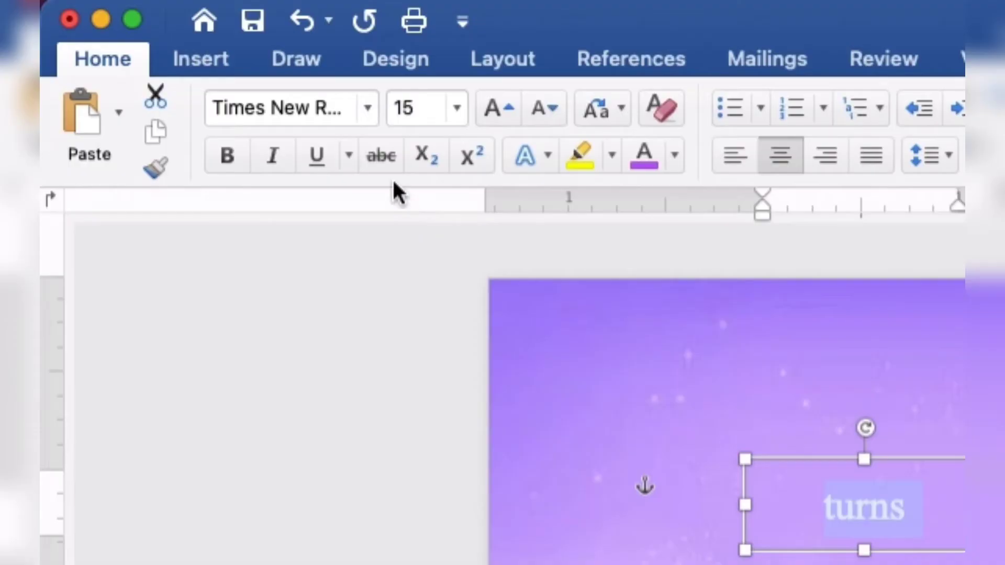
{"action": "left_click", "coordinate": [366, 107]}
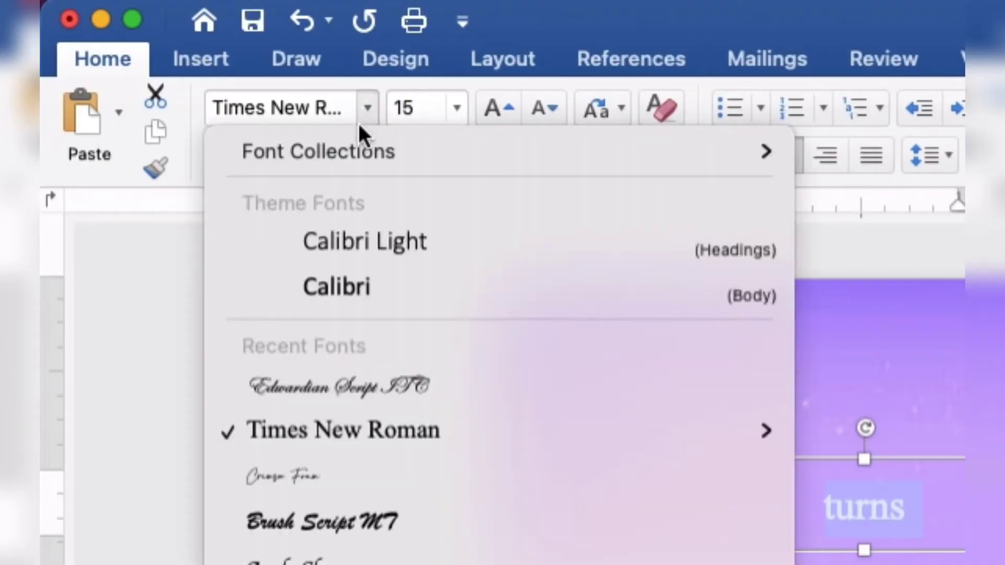
{"action": "left_click", "coordinate": [322, 387]}
{"action": "left_click", "coordinate": [388, 109]}
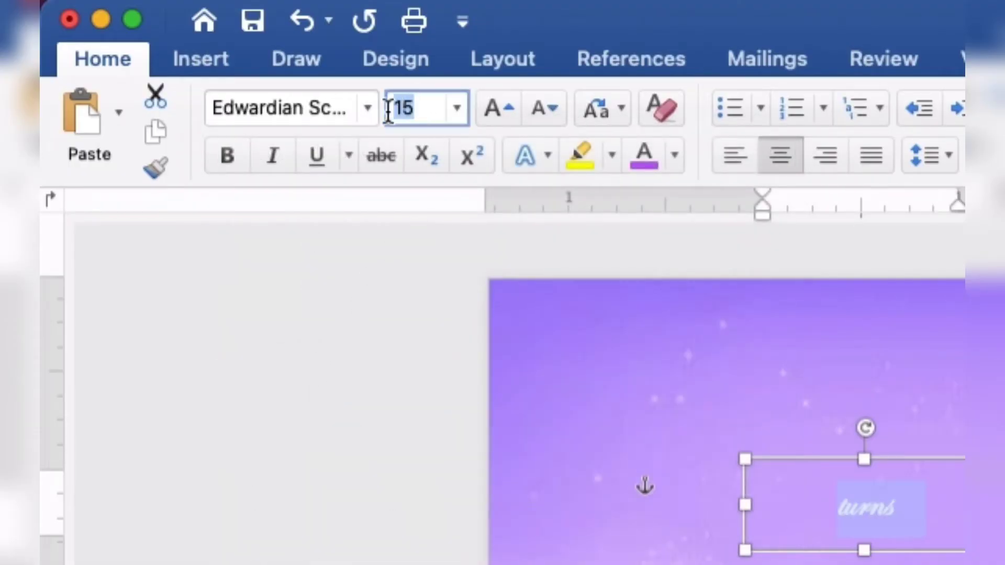
{"action": "type", "text": "20"}
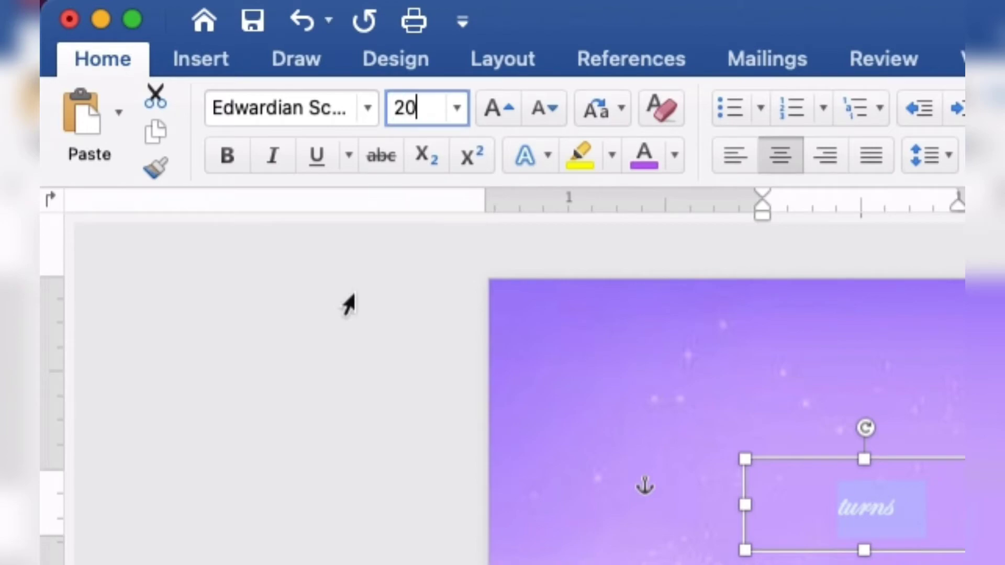
{"action": "key", "text": "Return"}
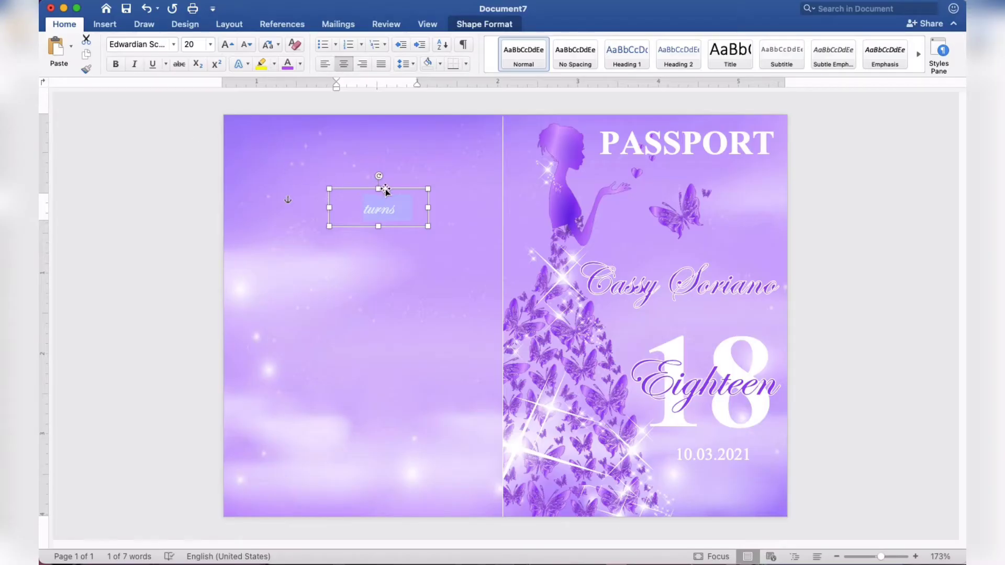
{"action": "mouse_move", "coordinate": [429, 186]}
{"action": "left_mouse_down"}
{"action": "mouse_move", "coordinate": [404, 188]}
{"action": "mouse_move", "coordinate": [633, 260]}
{"action": "mouse_move", "coordinate": [691, 310]}
{"action": "left_mouse_up"}
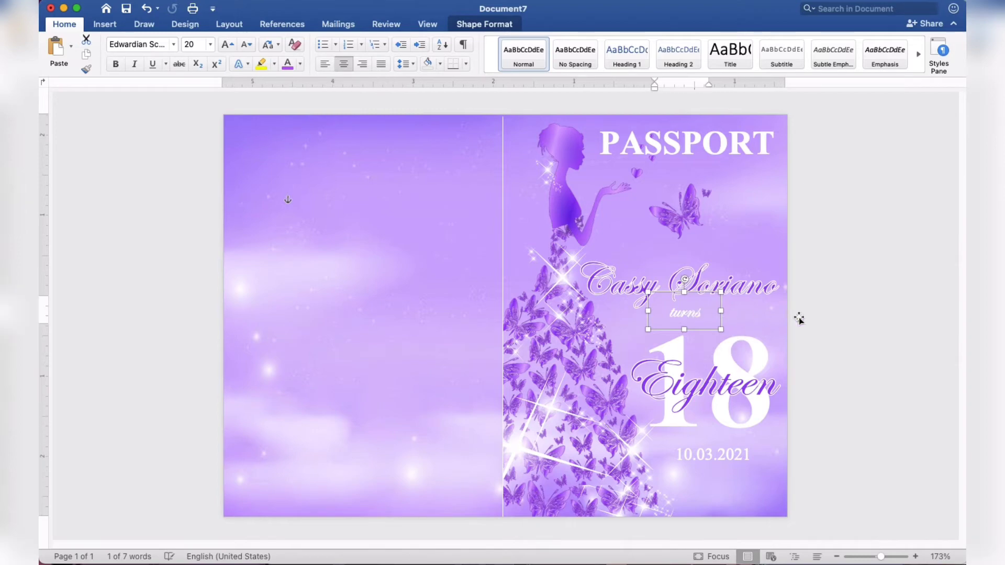
{"action": "left_click", "coordinate": [902, 297]}
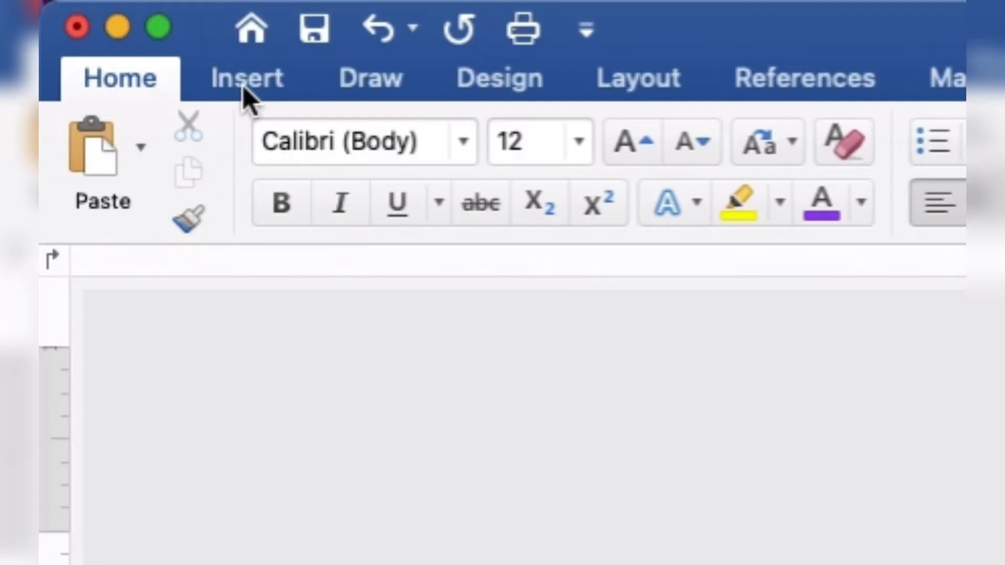
Draw a straight horizontal line across the middle of the page.
{"action": "left_click", "coordinate": [244, 90]}
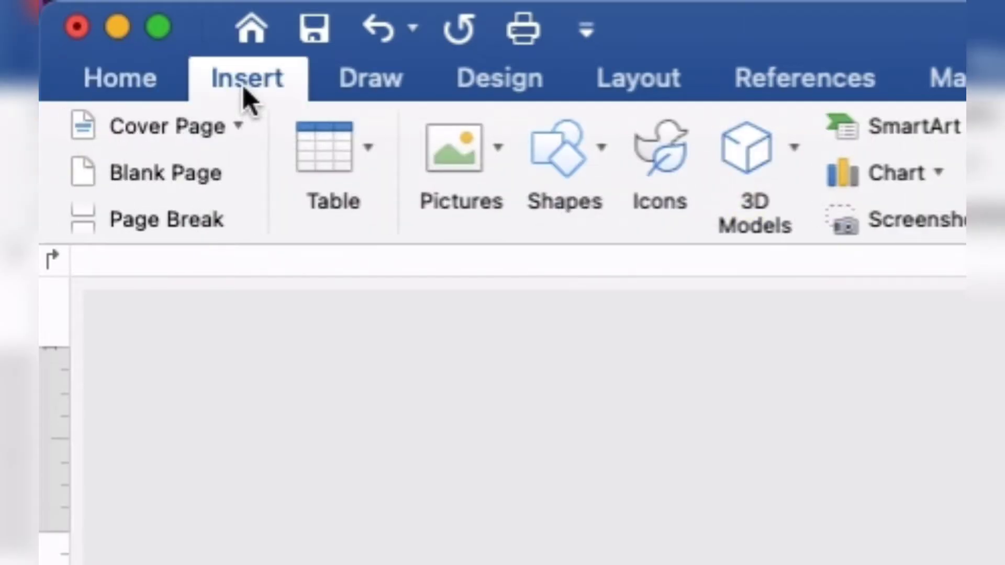
{"action": "left_click", "coordinate": [558, 165]}
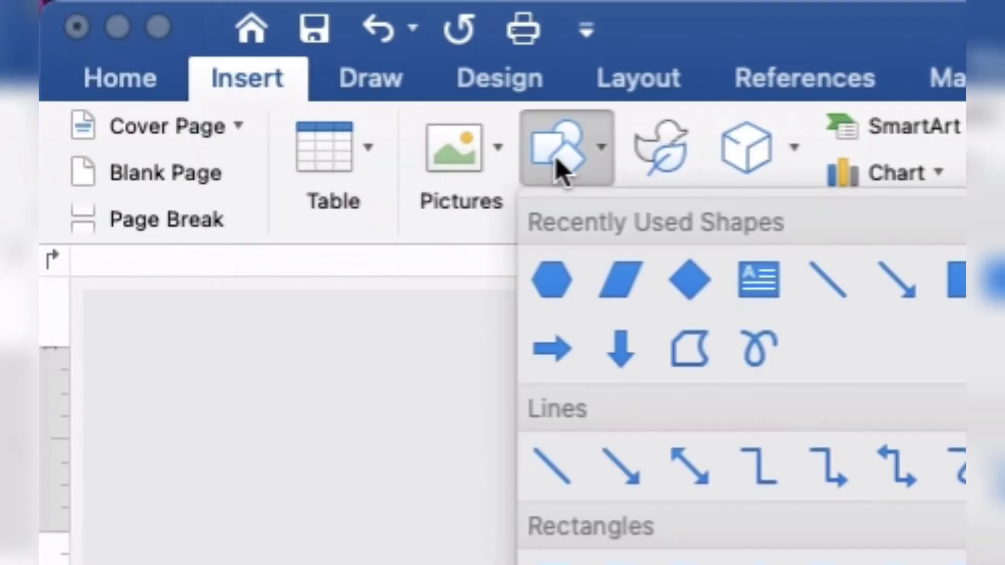
{"action": "left_click", "coordinate": [826, 280]}
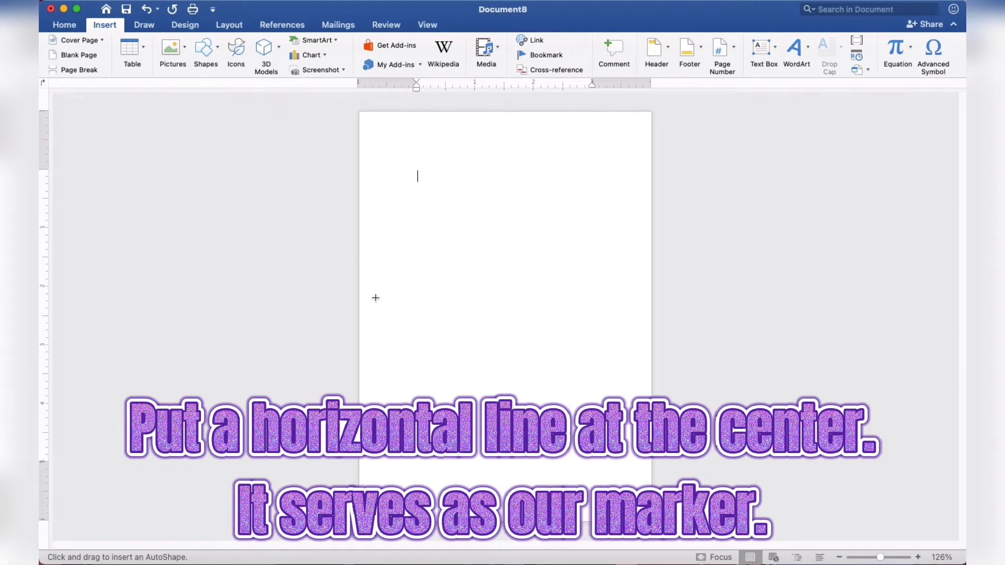
{"action": "scroll", "coordinate": [373, 303], "scroll_direction": "up", "scroll_amount": 5}
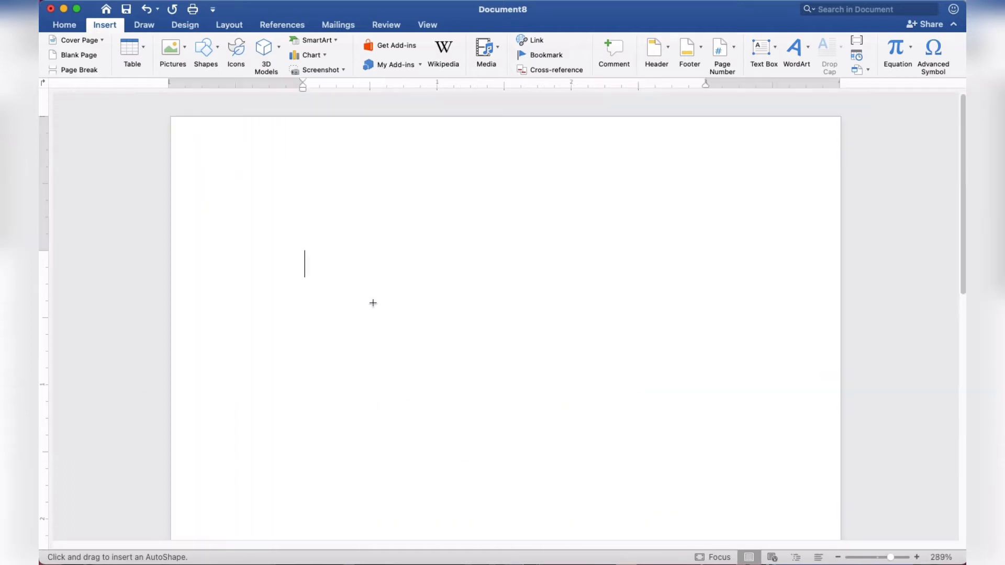
{"action": "scroll", "coordinate": [368, 306], "scroll_direction": "down", "scroll_amount": 3}
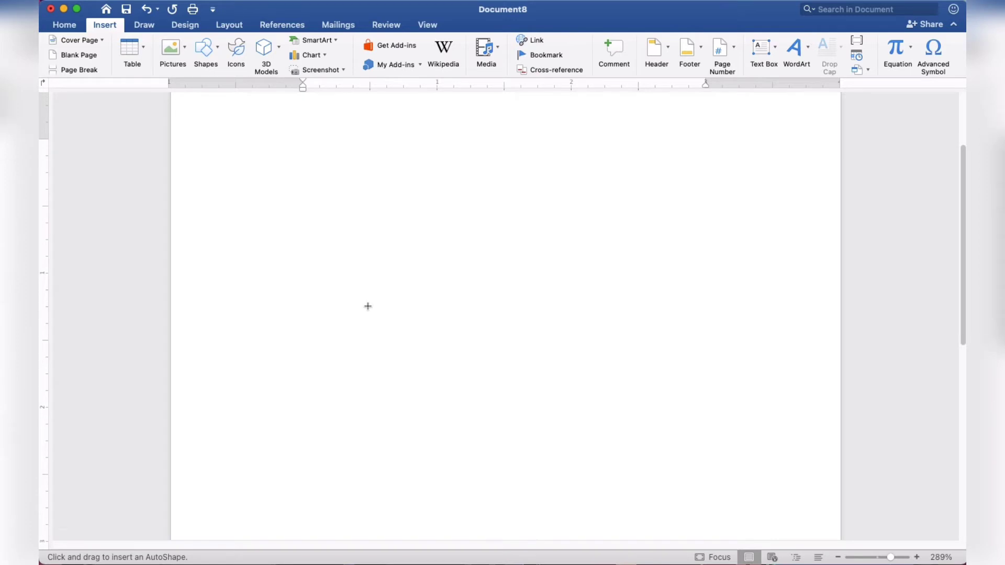
{"action": "scroll", "coordinate": [368, 306], "scroll_direction": "down", "scroll_amount": 1}
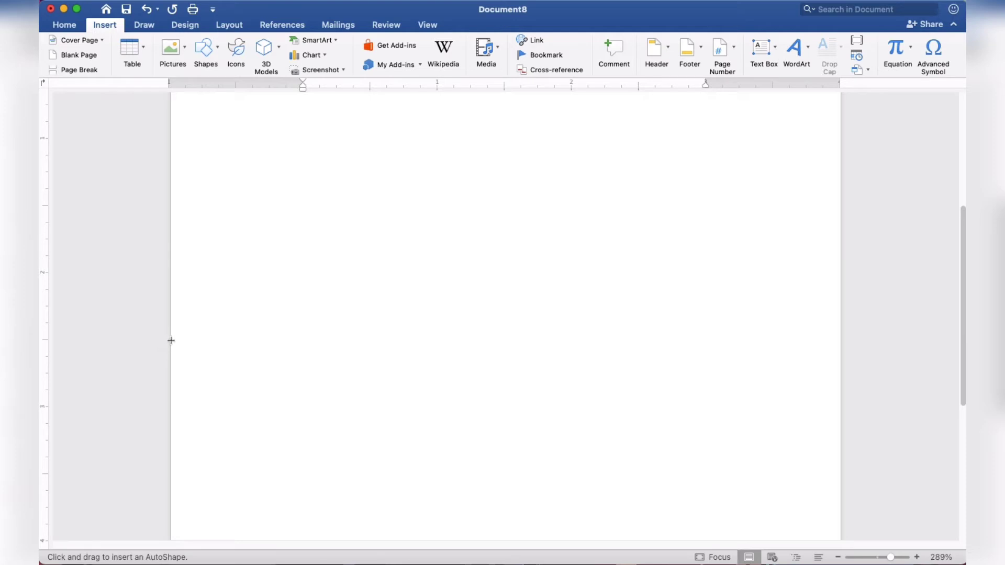
{"action": "mouse_move", "coordinate": [172, 342]}
{"action": "left_mouse_down"}
{"action": "mouse_move", "coordinate": [745, 351]}
{"action": "mouse_move", "coordinate": [839, 340]}
{"action": "left_mouse_up"}
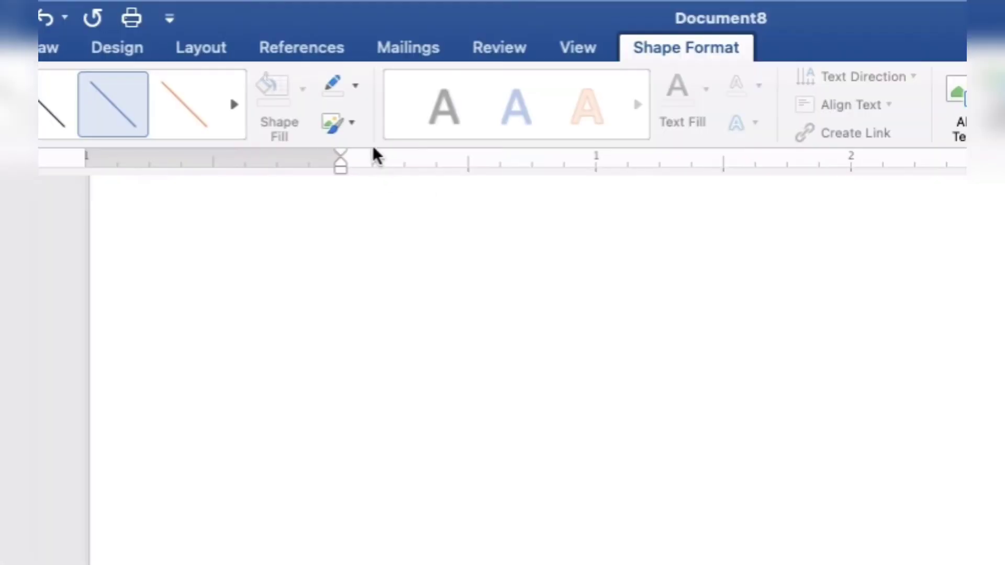
Give the dividing line a light grey outline colour.
{"action": "left_click", "coordinate": [355, 86]}
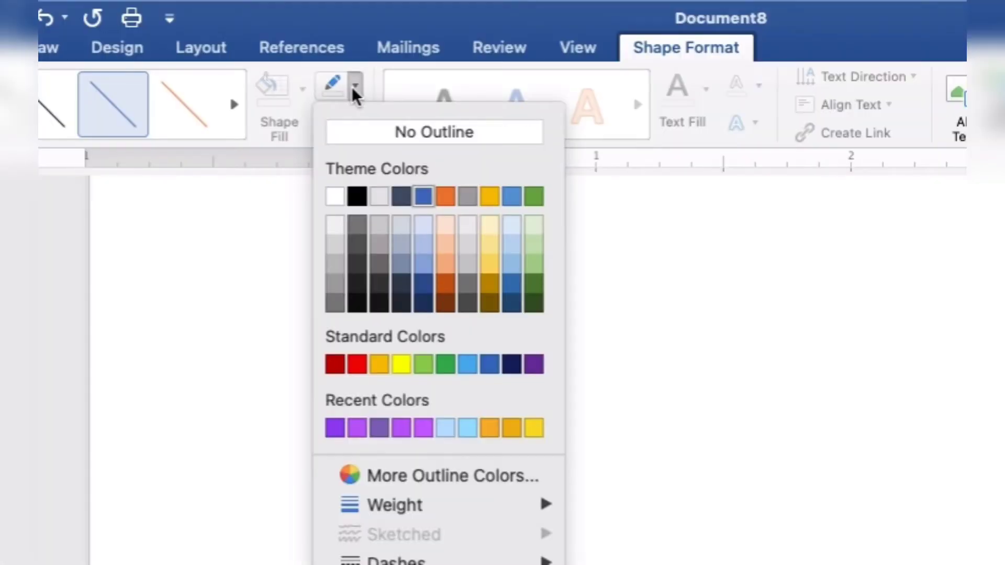
{"action": "left_click", "coordinate": [336, 244]}
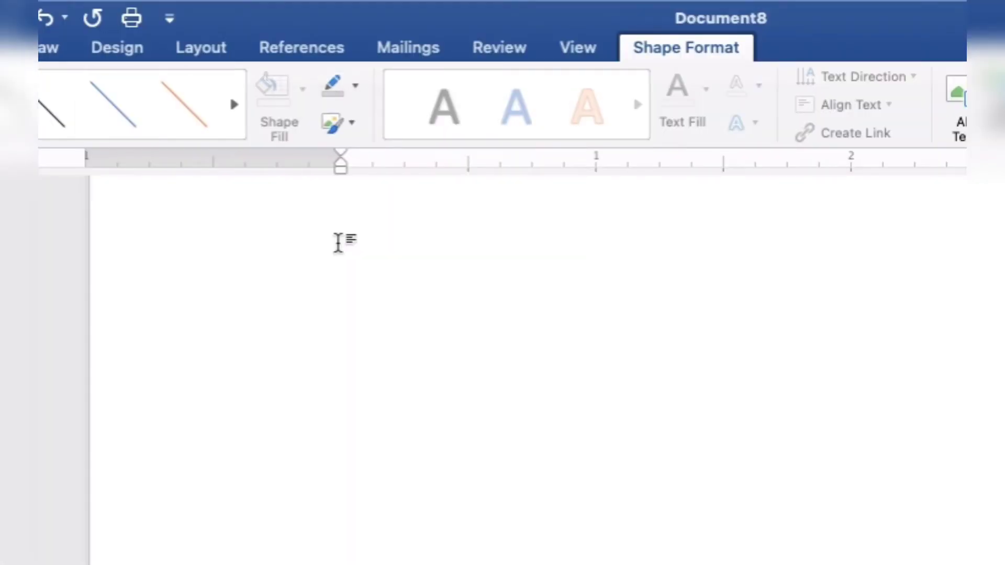
{"action": "scroll", "coordinate": [321, 137], "scroll_direction": "down", "scroll_amount": 5}
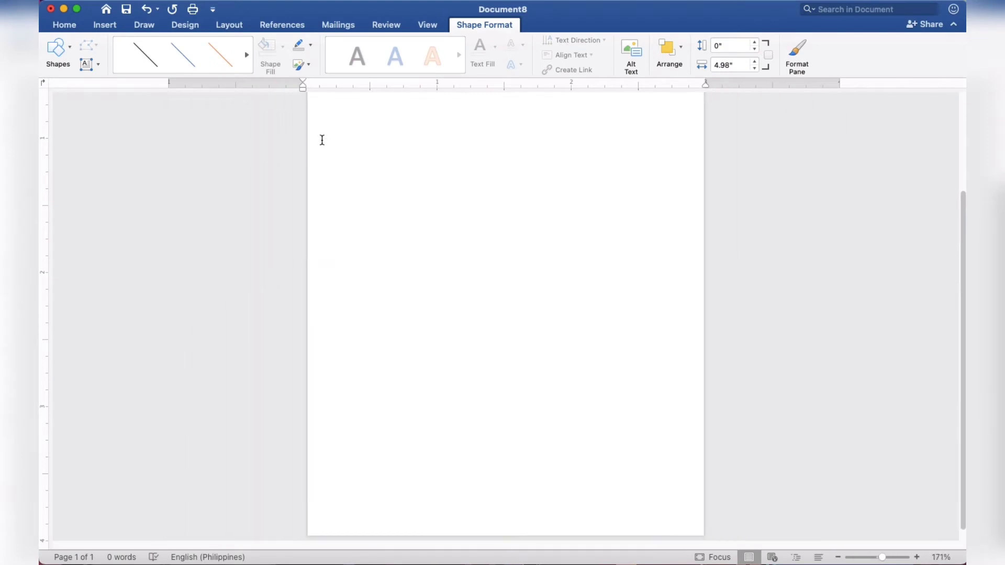
{"action": "scroll", "coordinate": [322, 139], "scroll_direction": "down", "scroll_amount": 1}
{"action": "scroll", "coordinate": [322, 139], "scroll_direction": "down", "scroll_amount": 1}
{"action": "scroll", "coordinate": [322, 140], "scroll_direction": "down", "scroll_amount": 1}
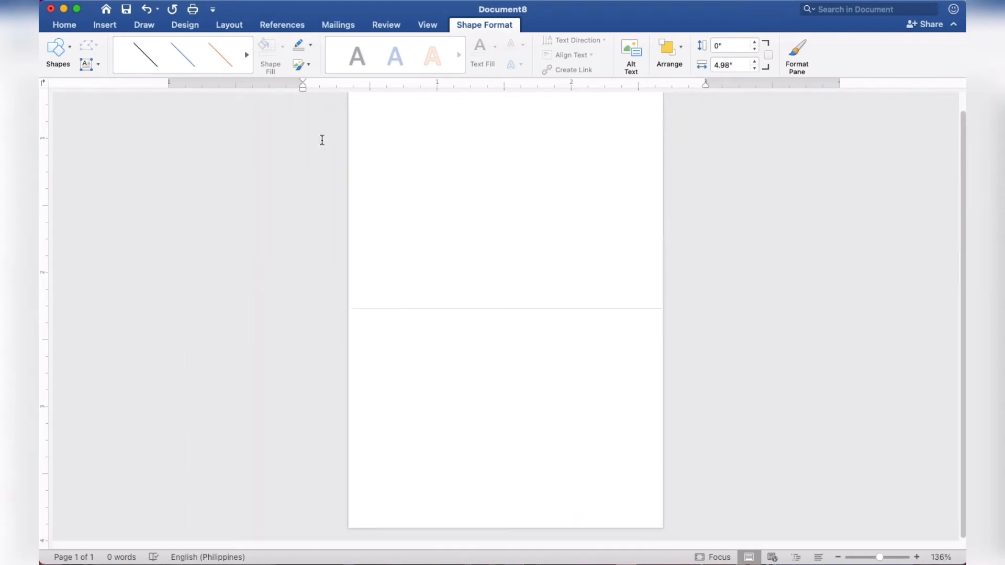
{"action": "scroll", "coordinate": [322, 140], "scroll_direction": "down", "scroll_amount": 1}
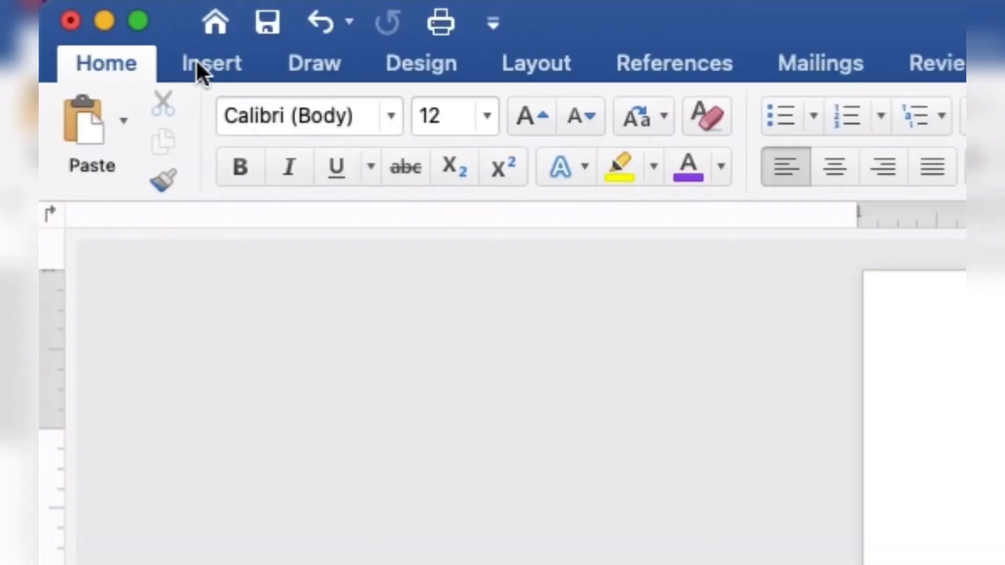
Insert the galaxy light purple background image from the purple passport folder on the Desktop.
{"action": "left_click", "coordinate": [197, 61]}
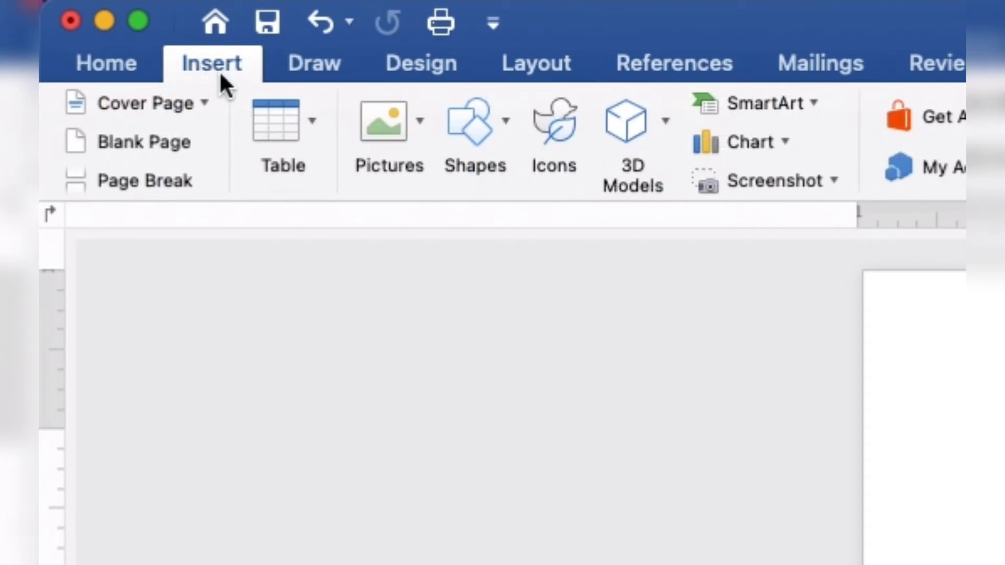
{"action": "left_click", "coordinate": [378, 124]}
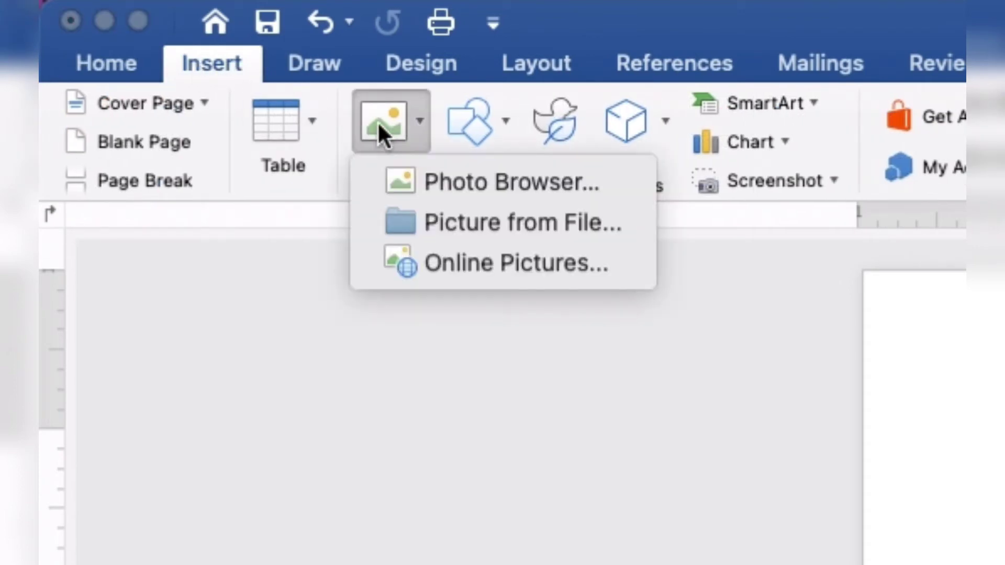
{"action": "left_click", "coordinate": [419, 219]}
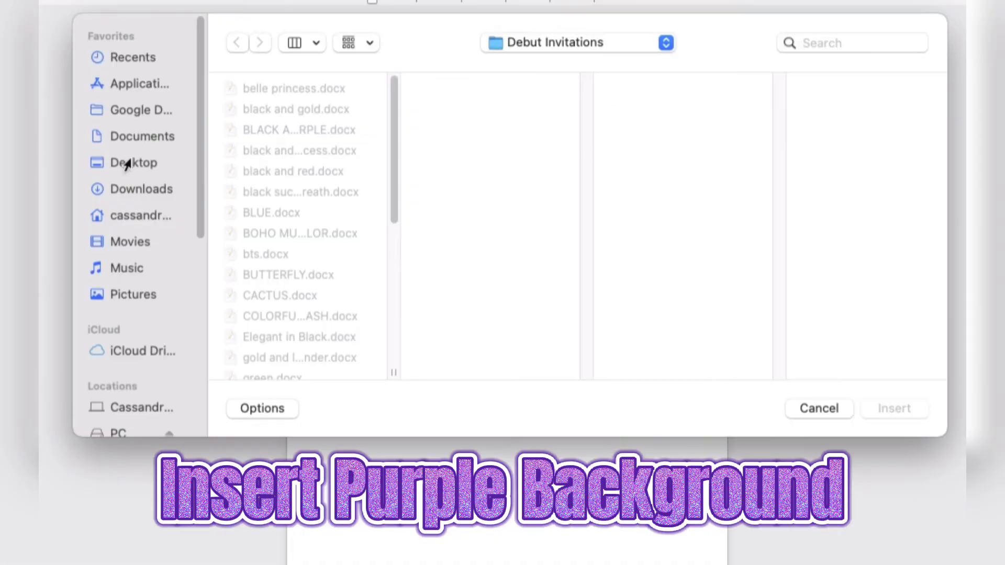
{"action": "left_click", "coordinate": [246, 196]}
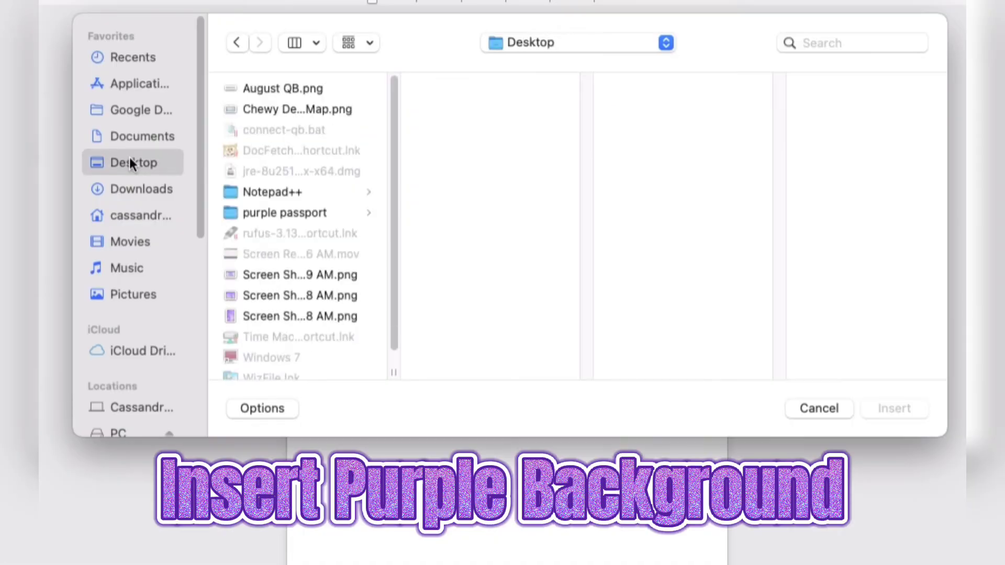
{"action": "left_click", "coordinate": [259, 212]}
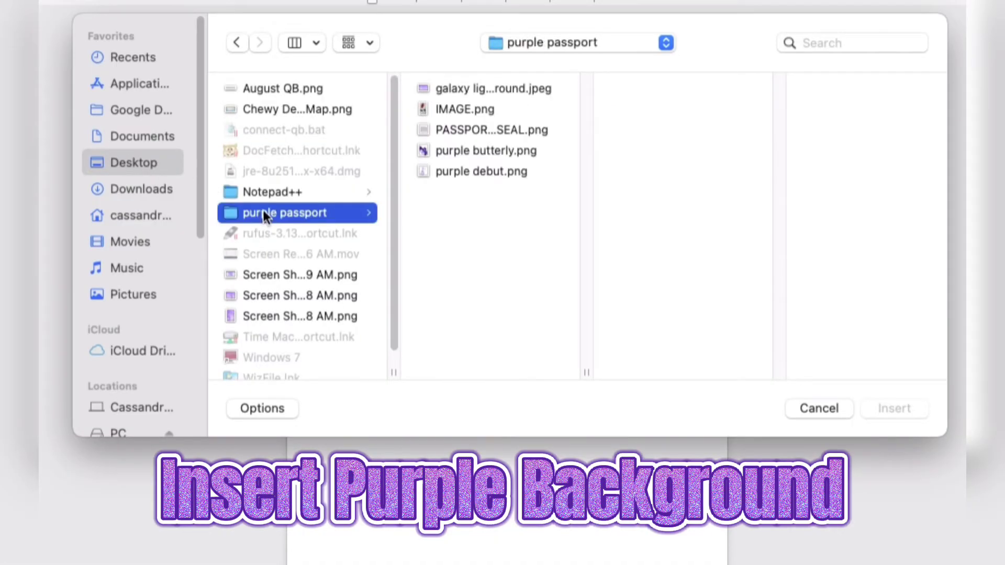
{"action": "left_click", "coordinate": [457, 89]}
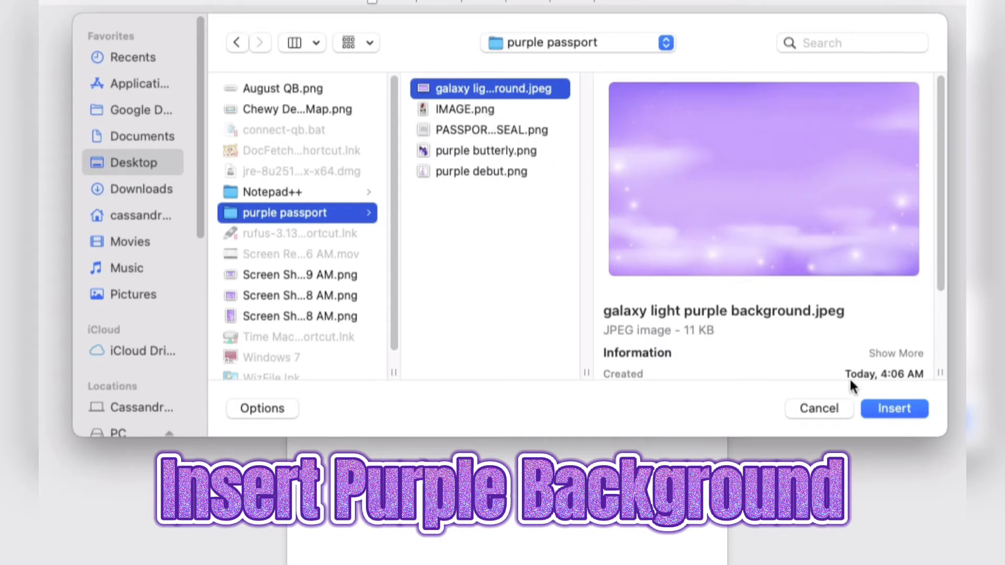
{"action": "left_click", "coordinate": [891, 408]}
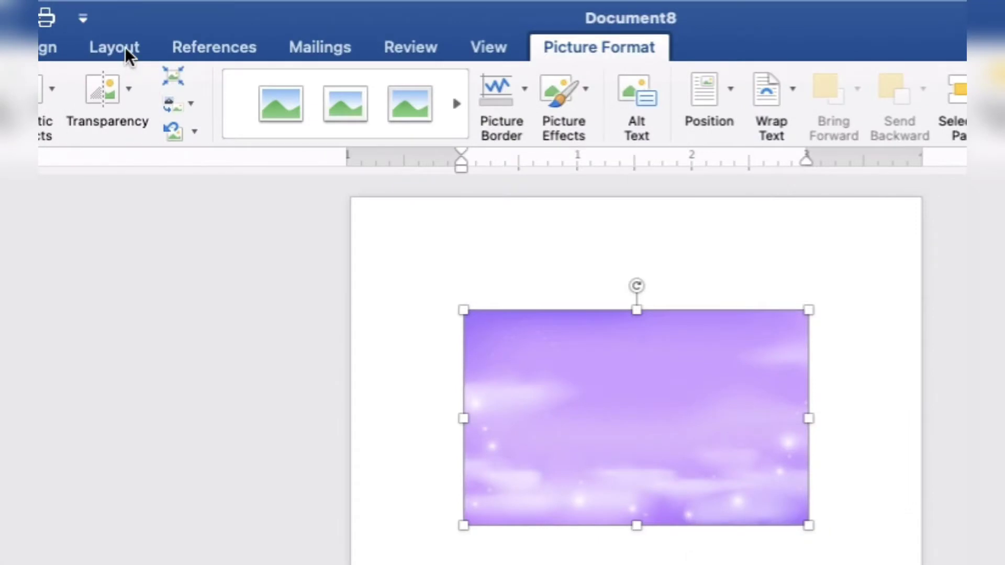
Set the background to Behind Text and stretch it over the page's top half.
{"action": "left_click", "coordinate": [233, 26]}
{"action": "left_click", "coordinate": [696, 92]}
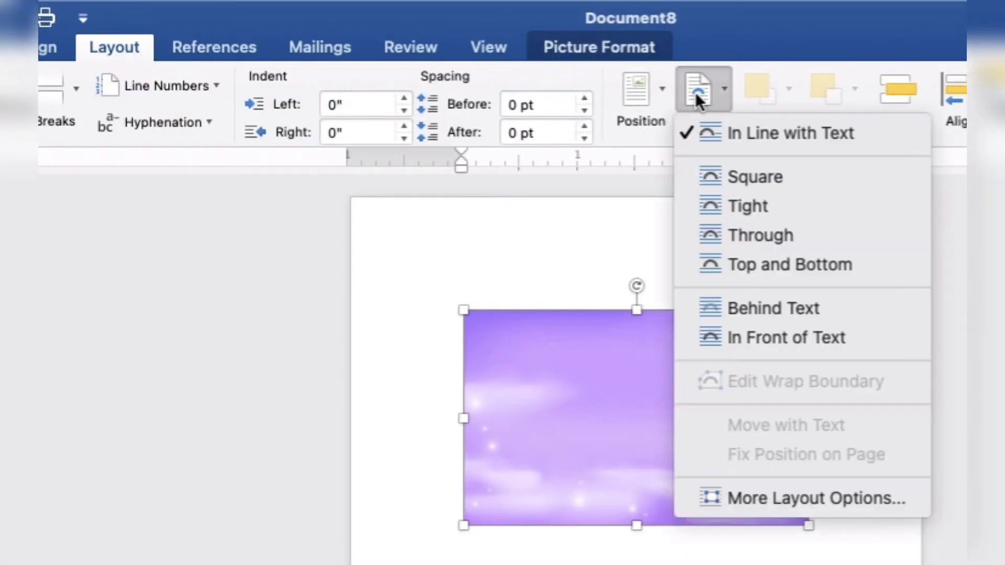
{"action": "left_click", "coordinate": [749, 307]}
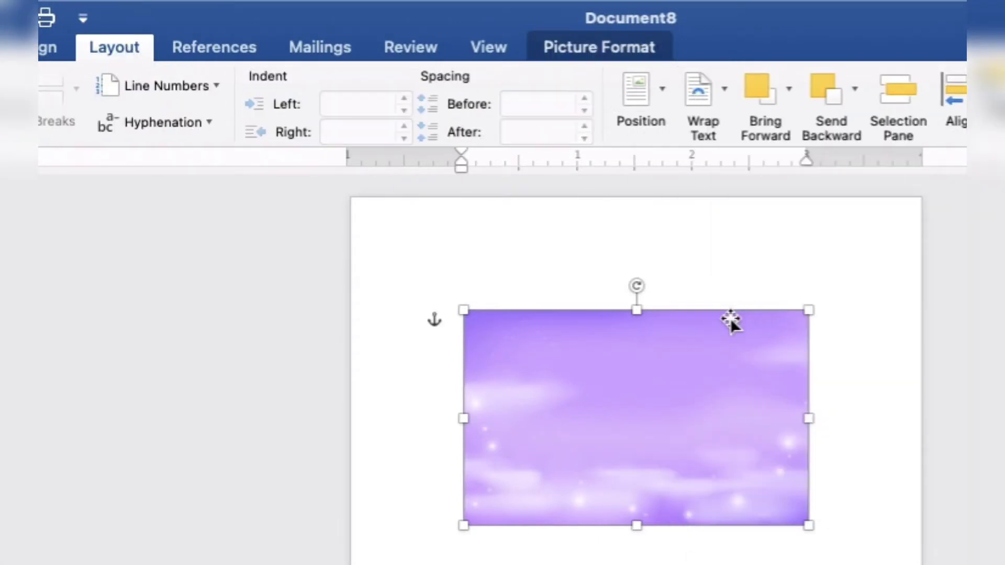
{"action": "left_click_drag", "start_coordinate": [517, 184], "coordinate": [457, 128]}
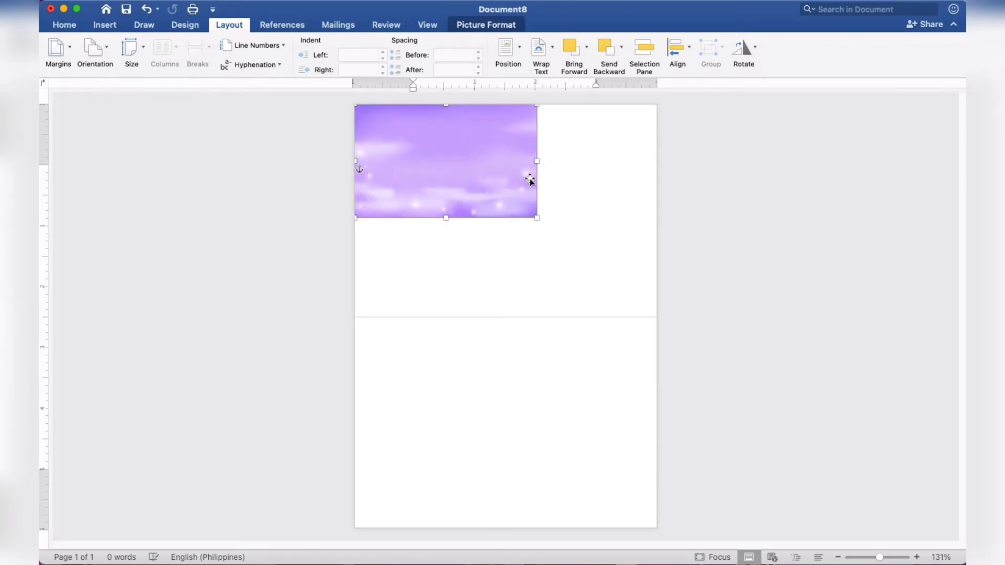
{"action": "left_click_drag", "start_coordinate": [537, 218], "coordinate": [629, 293]}
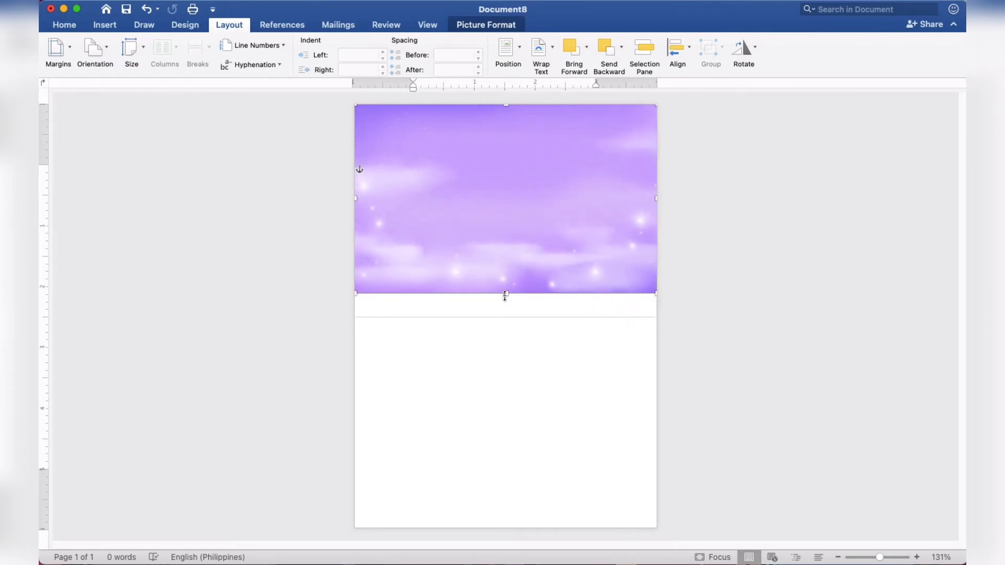
{"action": "left_click_drag", "start_coordinate": [504, 294], "coordinate": [504, 317]}
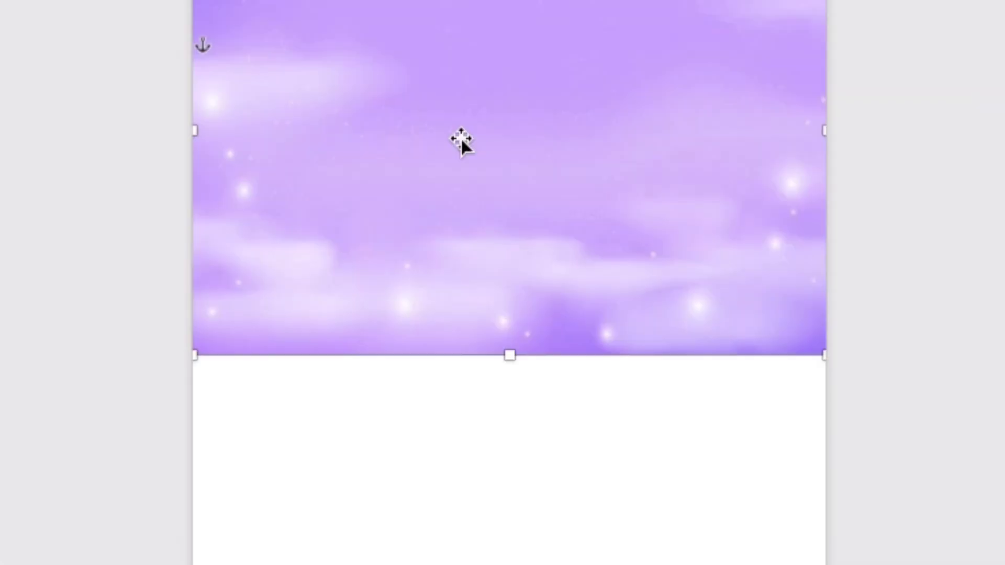
Copy the galaxy background and position the copy to fill the bottom half.
{"action": "right_click", "coordinate": [483, 213]}
{"action": "left_click", "coordinate": [474, 183]}
{"action": "right_click", "coordinate": [475, 149]}
{"action": "left_click", "coordinate": [497, 223]}
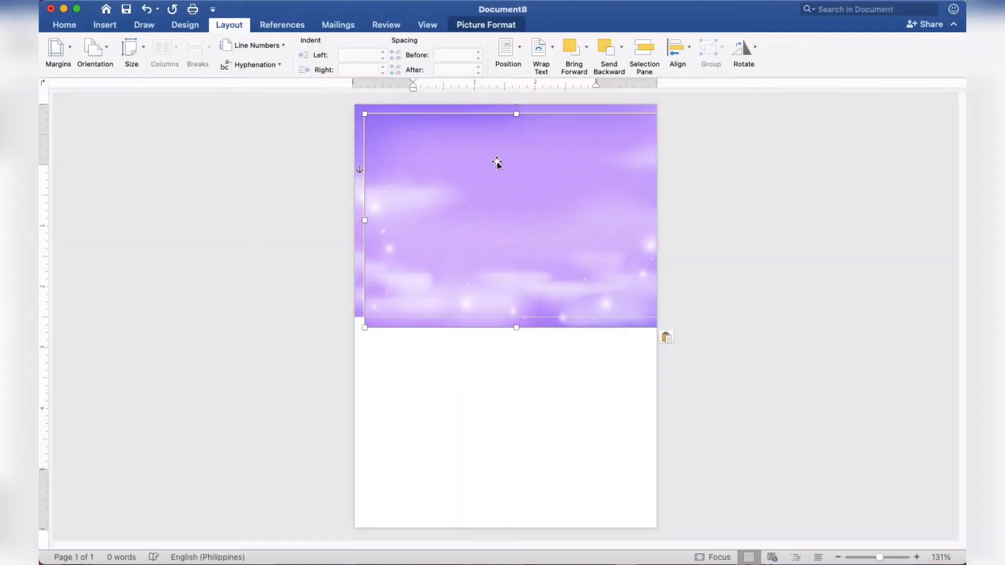
{"action": "left_click_drag", "start_coordinate": [497, 163], "coordinate": [476, 274]}
{"action": "left_click_drag", "start_coordinate": [485, 310], "coordinate": [483, 353]}
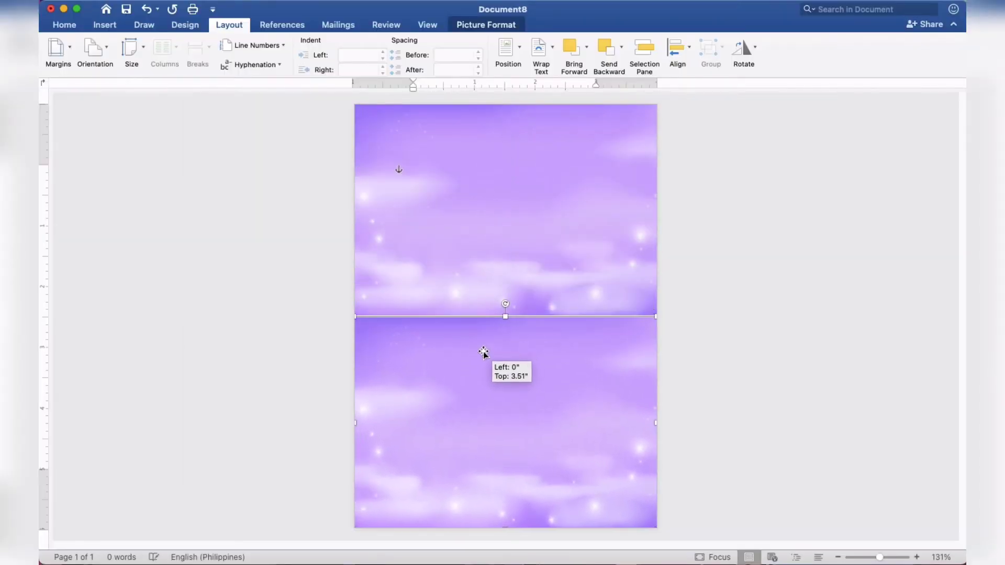
{"action": "left_click", "coordinate": [843, 298]}
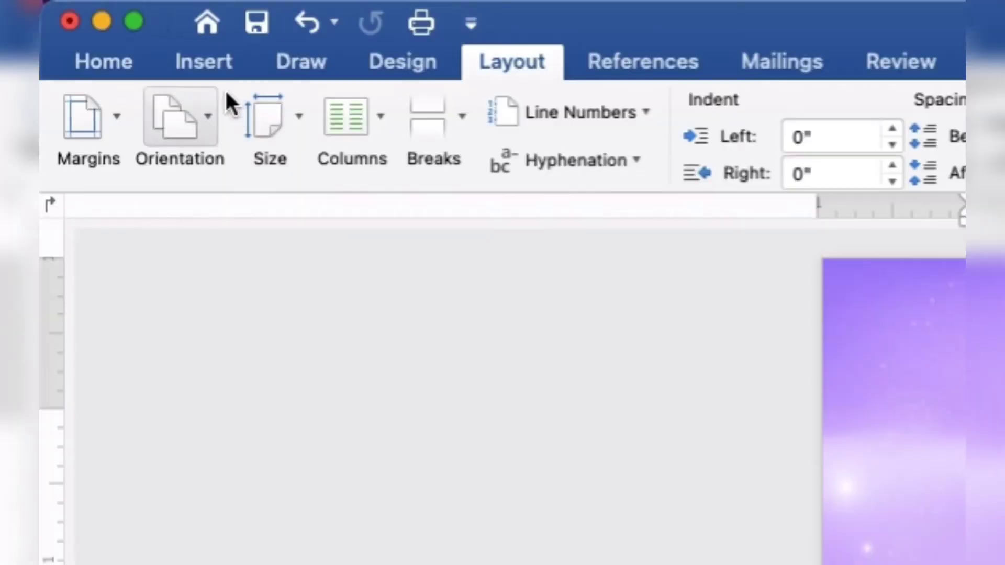
Insert the PASSPORT STAMP SEAL image and set its wrapping to Behind Text.
{"action": "left_click", "coordinate": [107, 25]}
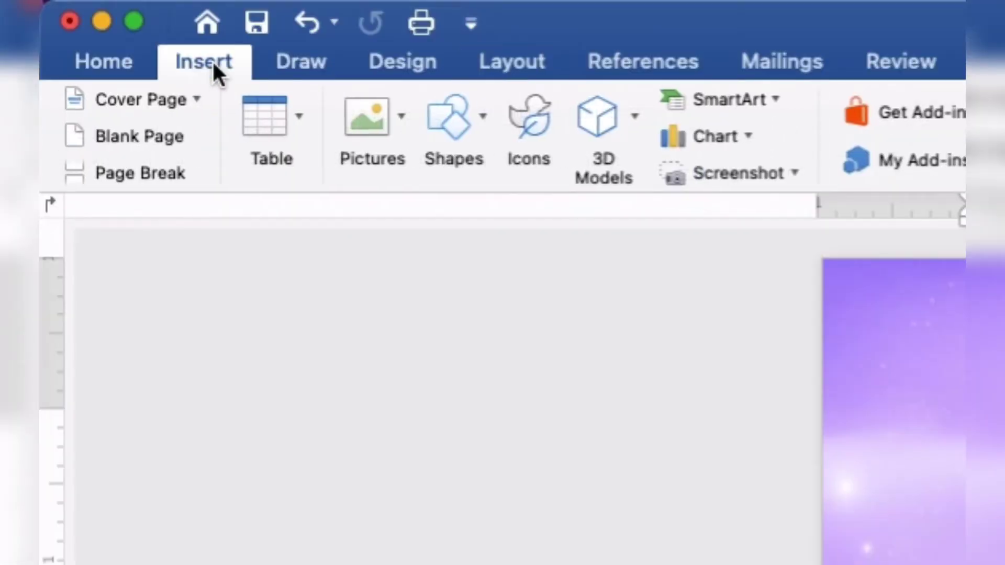
{"action": "left_click", "coordinate": [373, 106]}
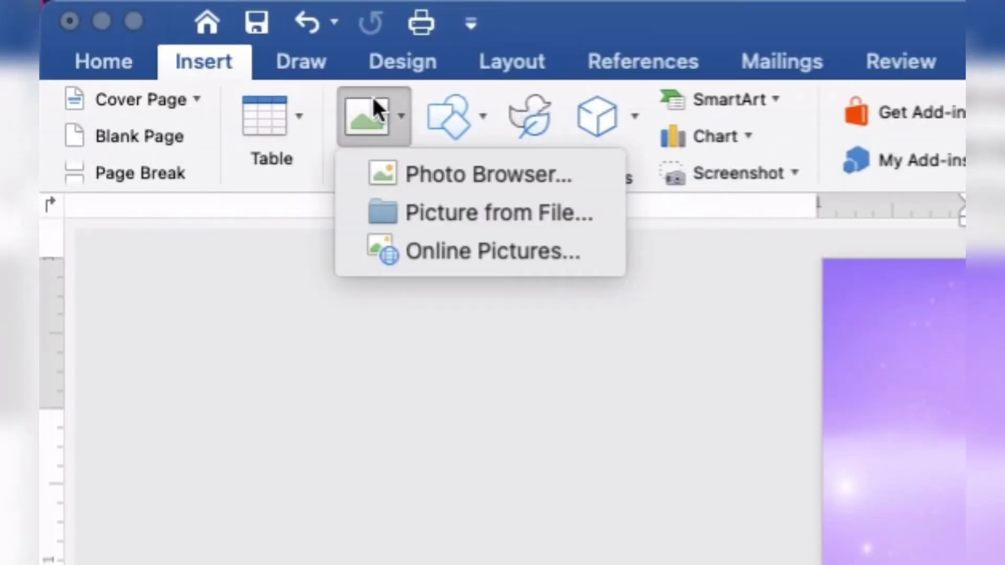
{"action": "left_click", "coordinate": [422, 220]}
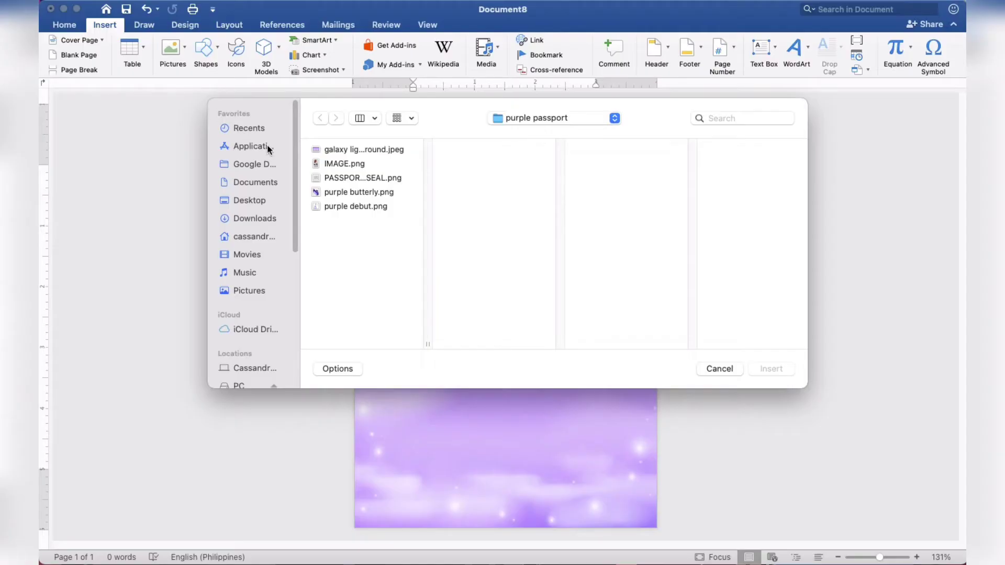
{"action": "left_click", "coordinate": [334, 179]}
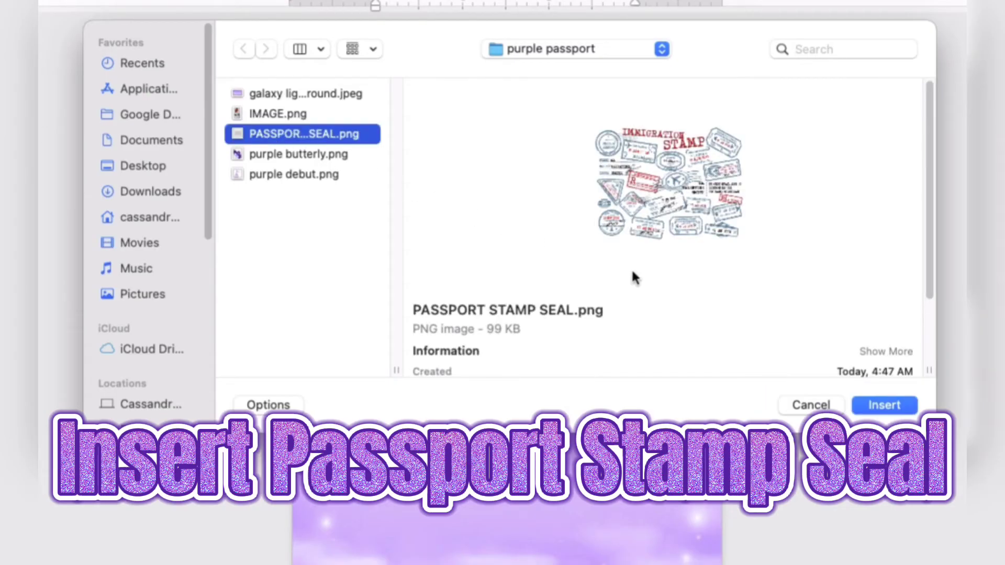
{"action": "left_click", "coordinate": [873, 406]}
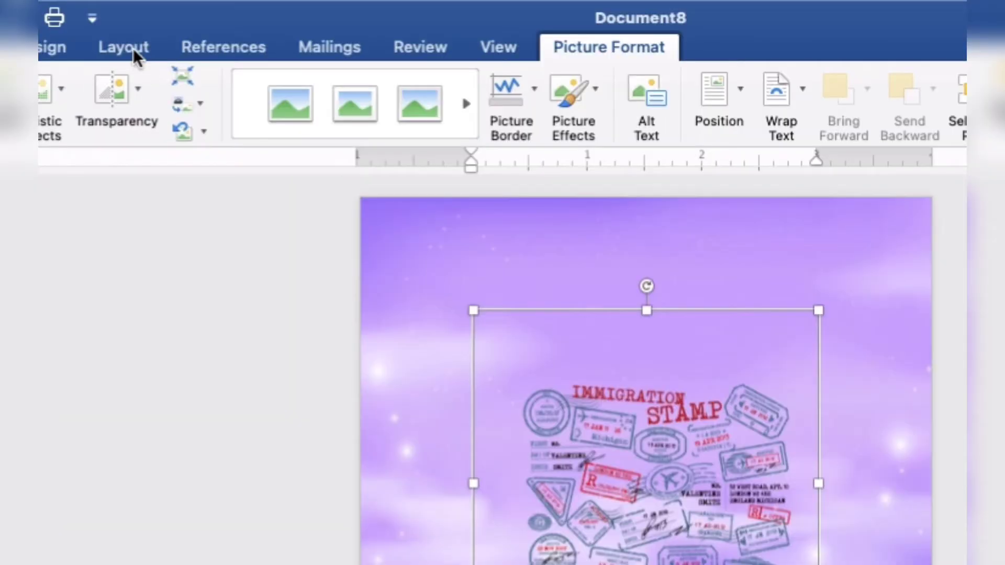
{"action": "left_click", "coordinate": [231, 25]}
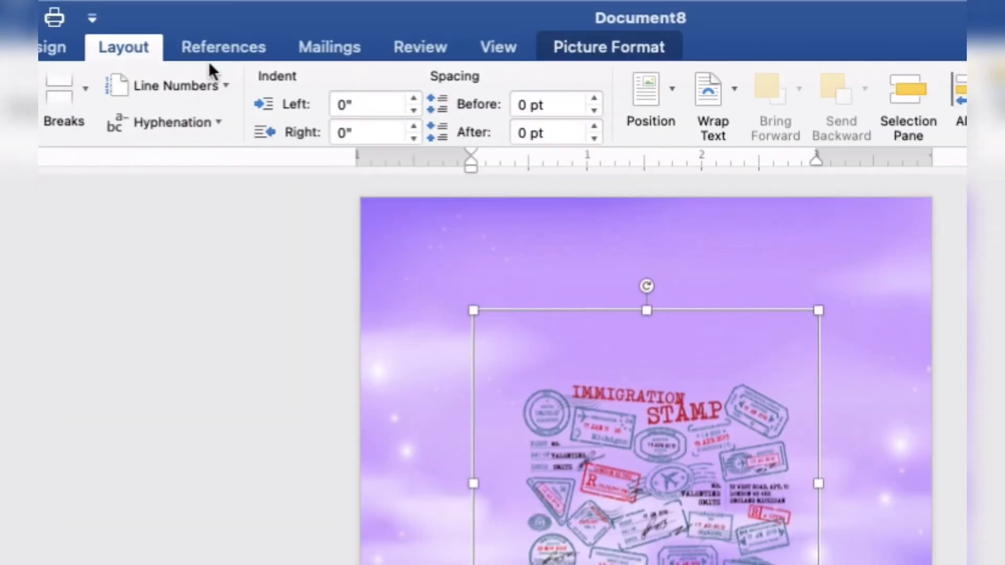
{"action": "left_click", "coordinate": [704, 97]}
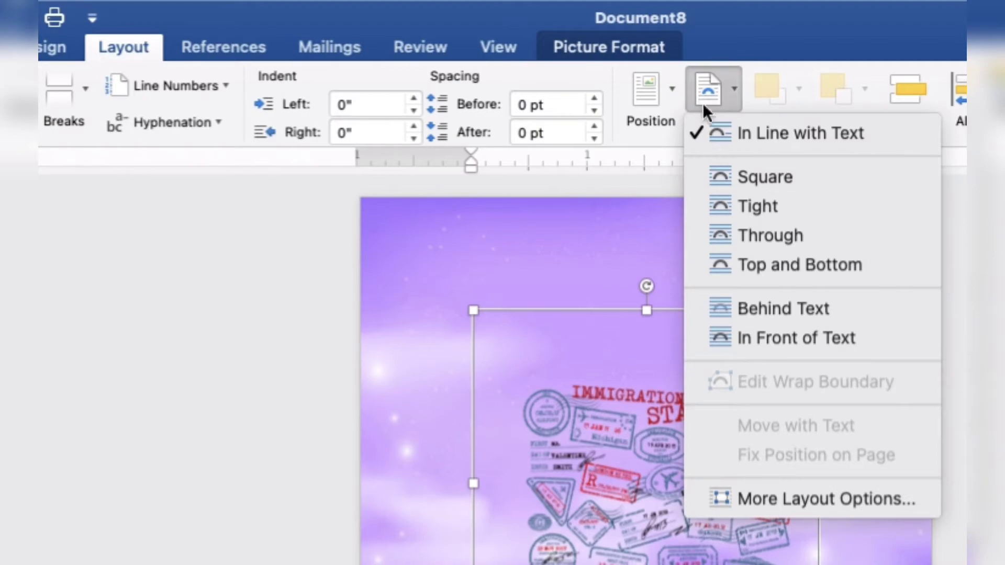
{"action": "left_click", "coordinate": [750, 303]}
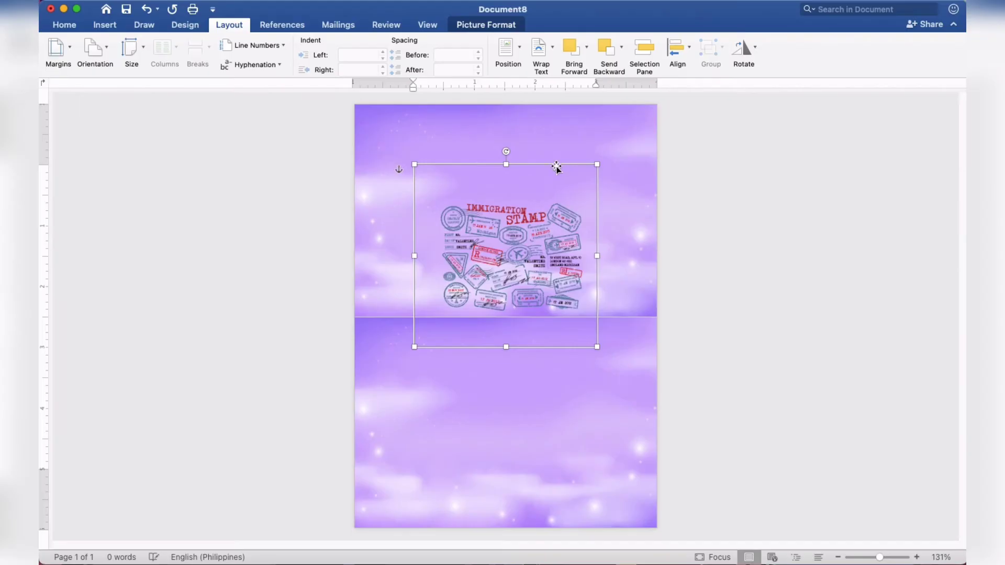
Enlarge the stamp picture to about 5.07" and position it over the page's top half.
{"action": "left_click_drag", "start_coordinate": [530, 192], "coordinate": [485, 129]}
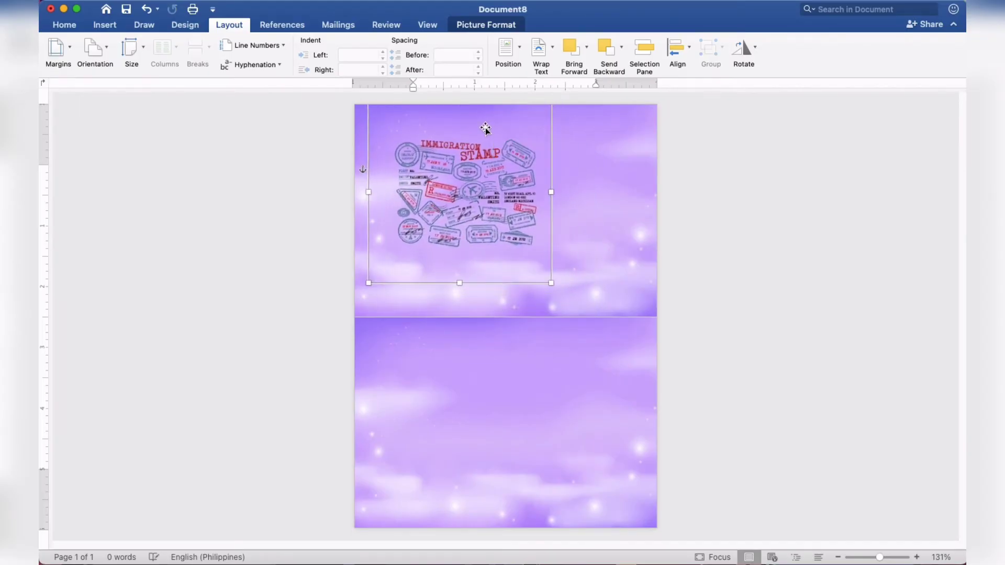
{"action": "left_click_drag", "start_coordinate": [551, 285], "coordinate": [649, 343]}
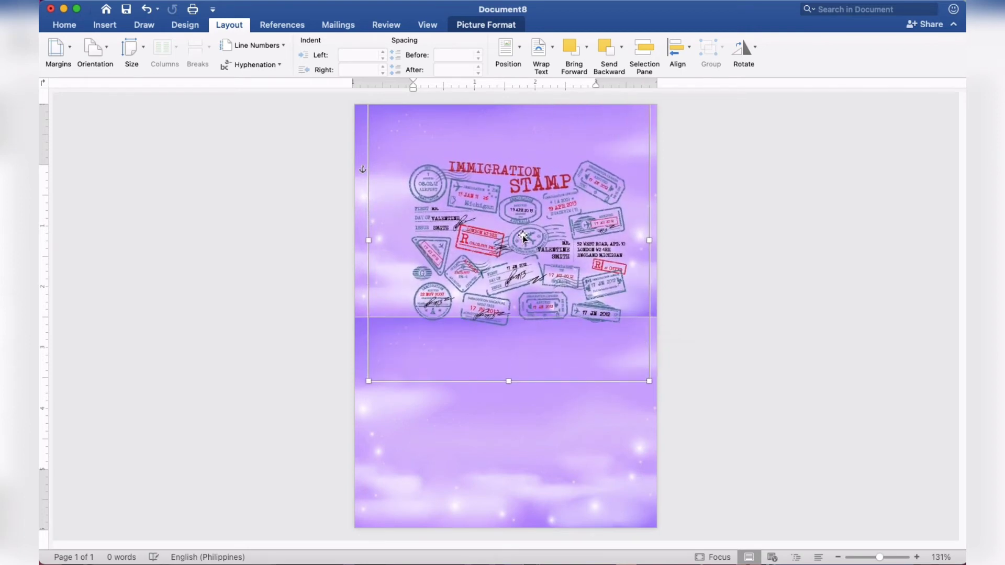
{"action": "left_click_drag", "start_coordinate": [522, 237], "coordinate": [507, 201]}
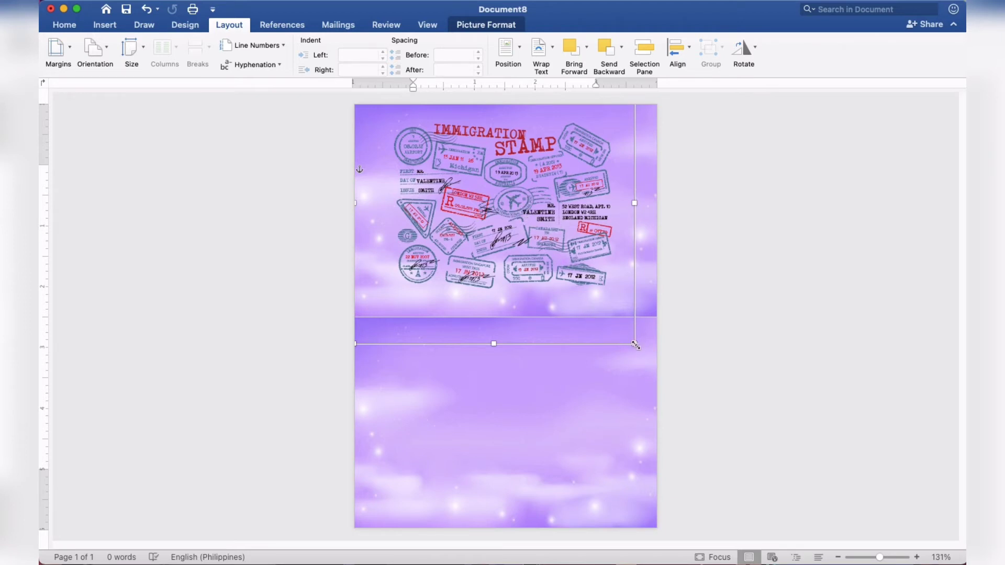
{"action": "left_click_drag", "start_coordinate": [635, 344], "coordinate": [661, 362]}
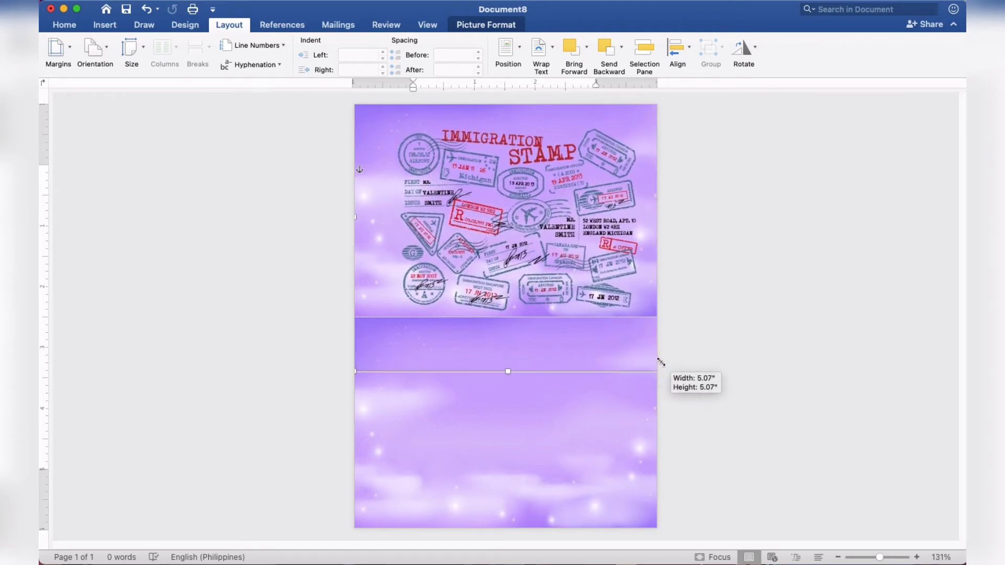
{"action": "left_click_drag", "start_coordinate": [544, 273], "coordinate": [533, 266]}
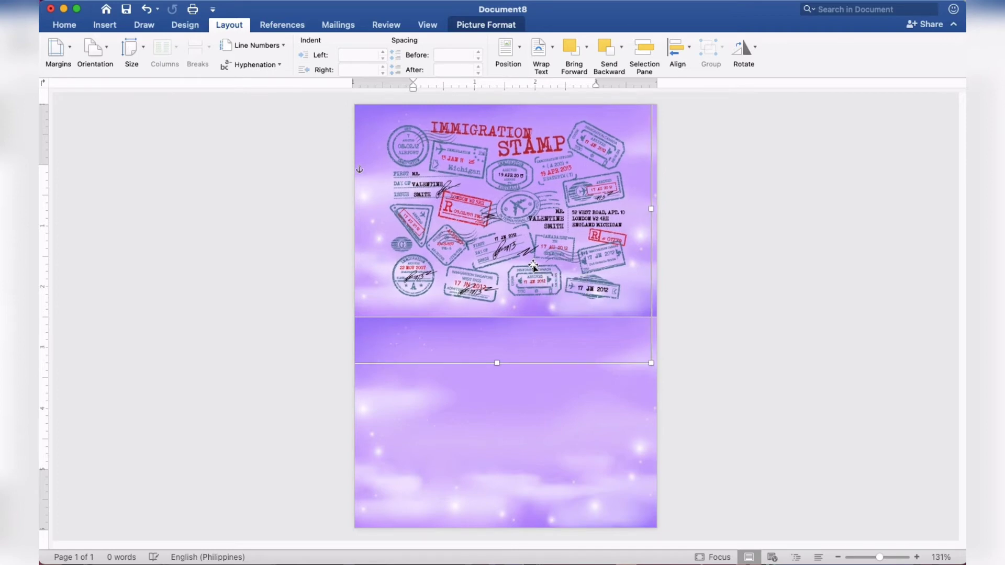
{"action": "left_click", "coordinate": [779, 262]}
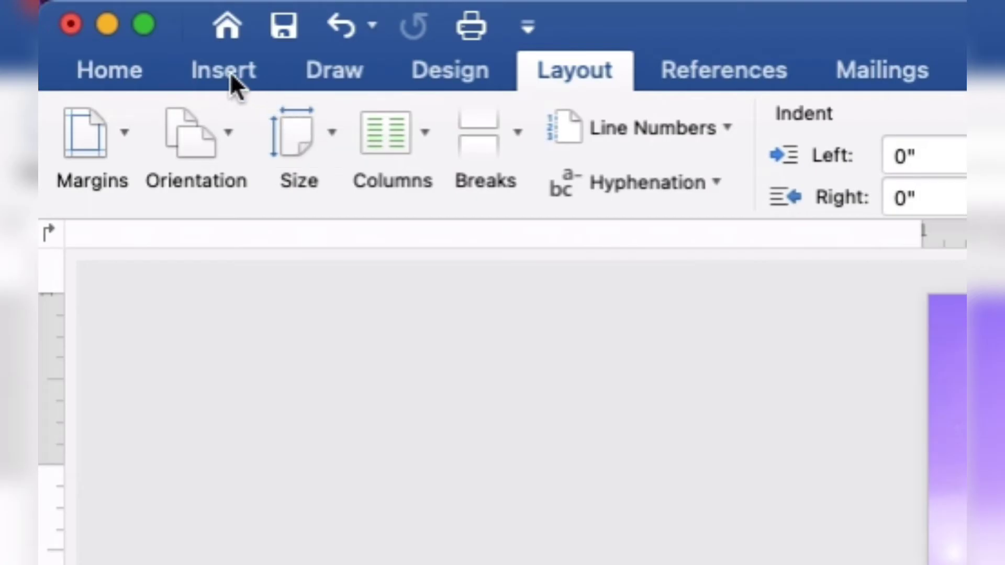
Draw a wide rectangle below the stamps and type PASSPORT TO DEBUT inside it.
{"action": "left_click", "coordinate": [231, 76]}
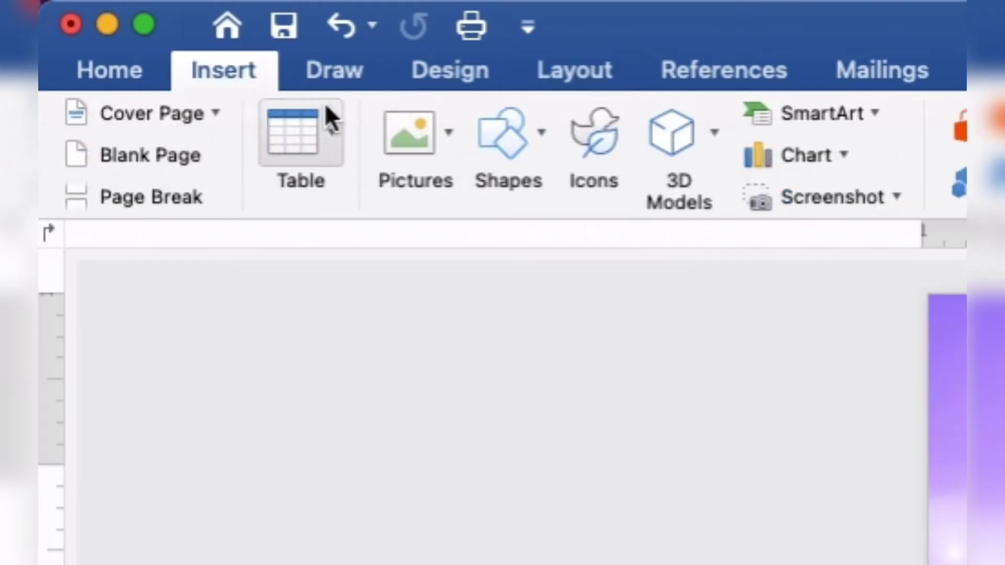
{"action": "left_click", "coordinate": [500, 136]}
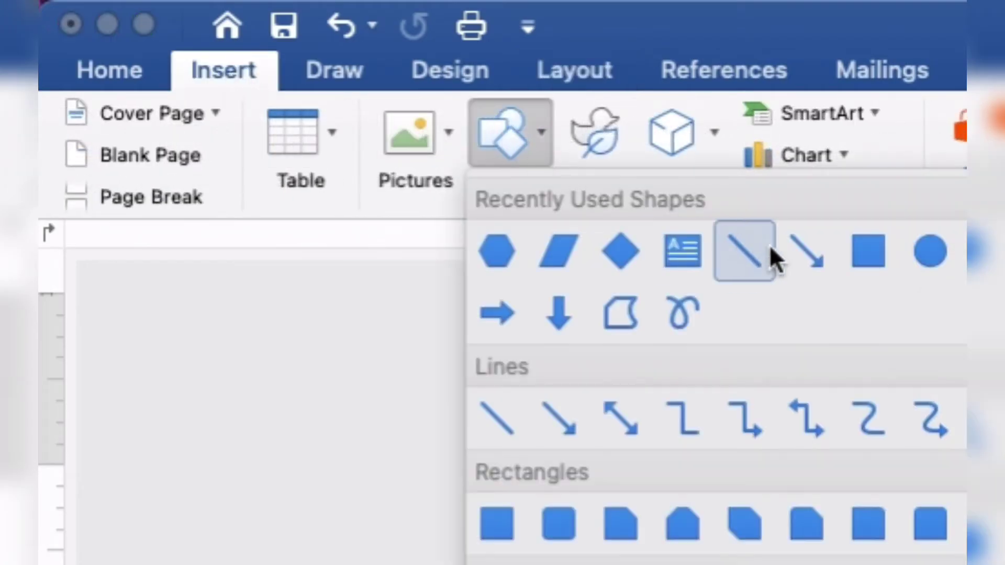
{"action": "left_click", "coordinate": [863, 258]}
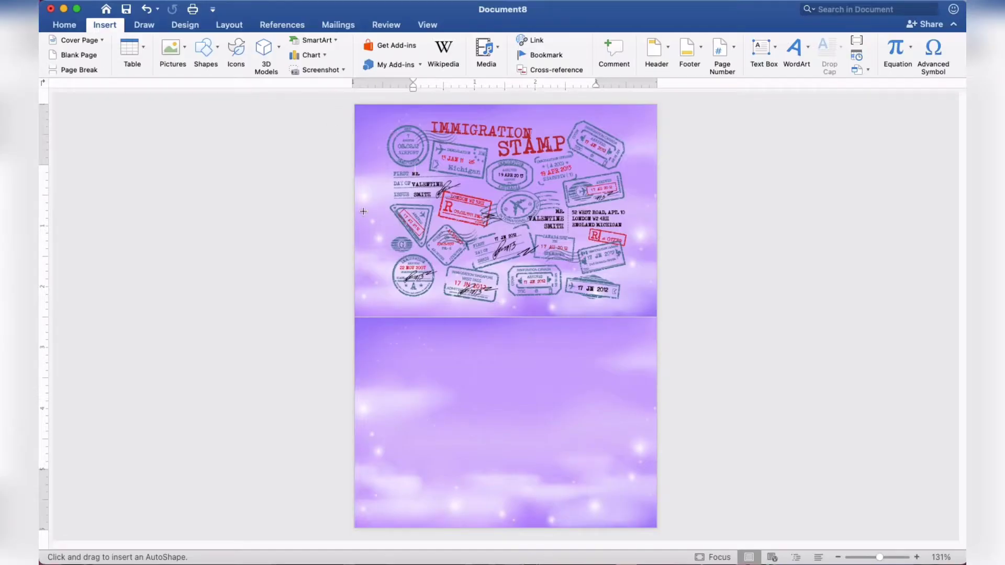
{"action": "left_click_drag", "start_coordinate": [381, 325], "coordinate": [637, 373]}
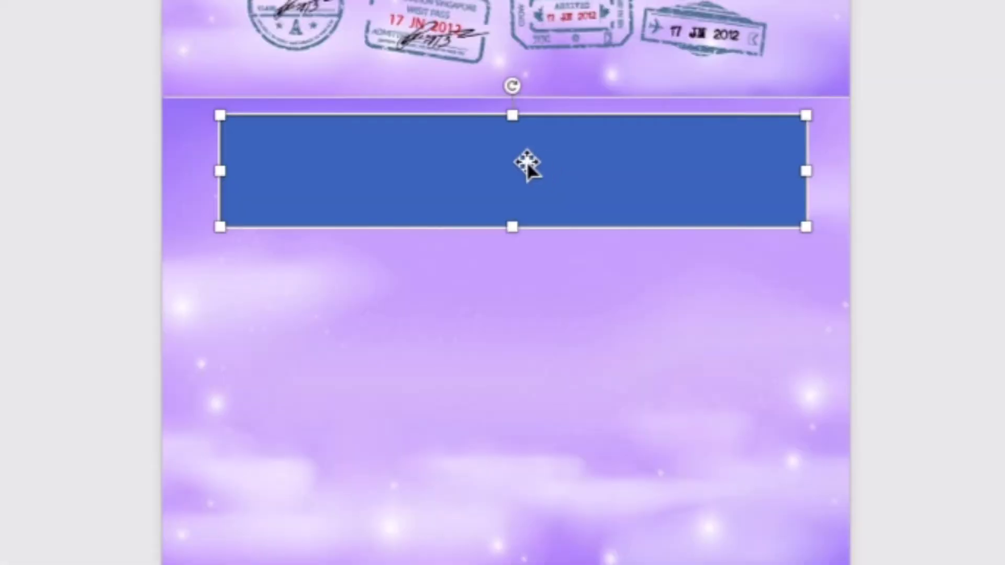
{"action": "right_click", "coordinate": [514, 344]}
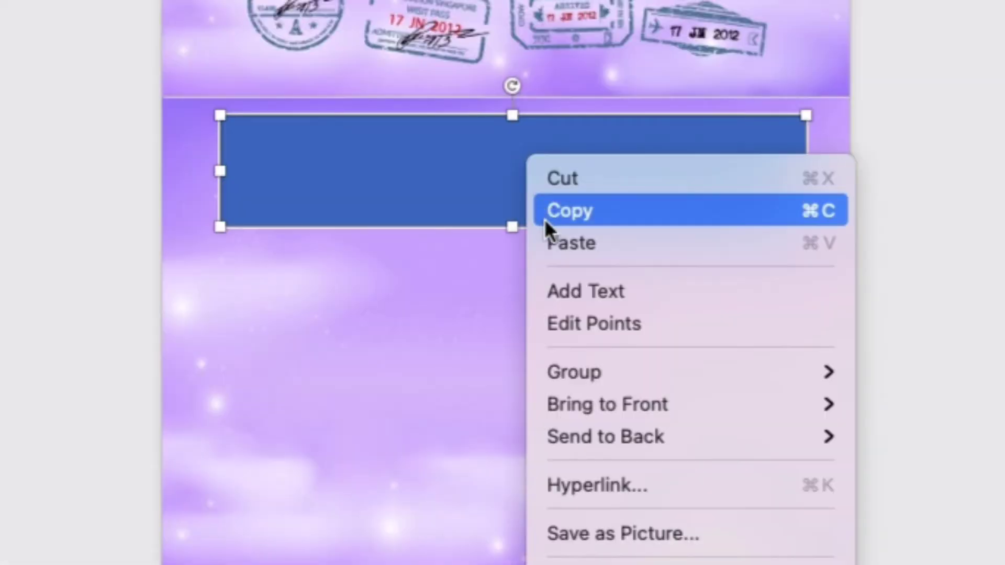
{"action": "left_click", "coordinate": [548, 291]}
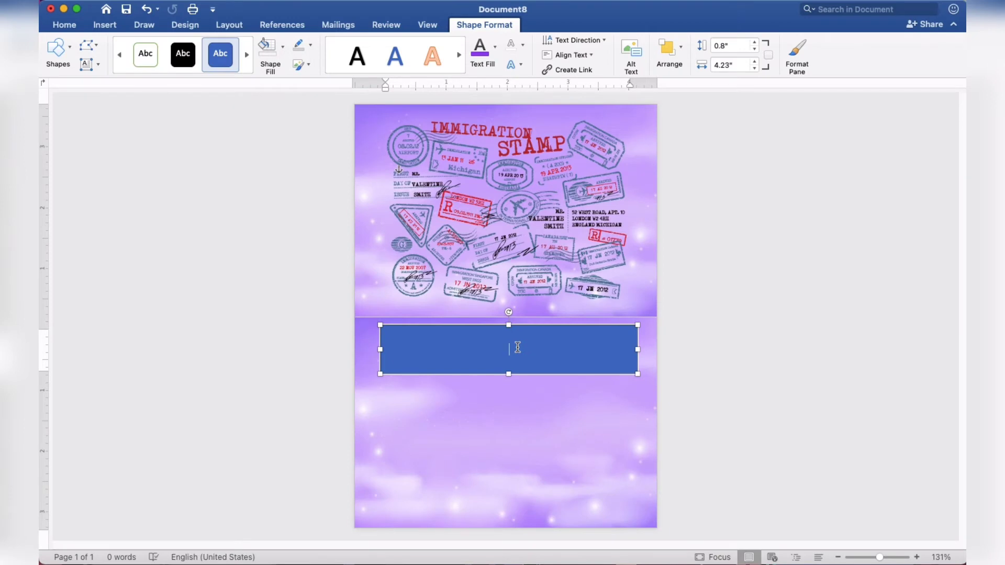
{"action": "type", "text": "PASS"}
{"action": "type", "text": "PORT TO DEB"}
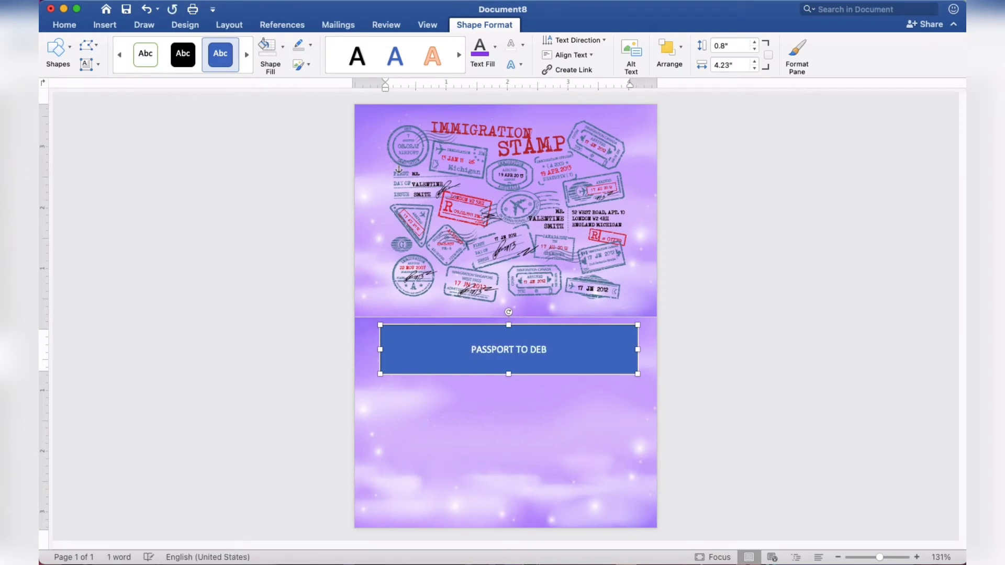
{"action": "type", "text": "UT"}
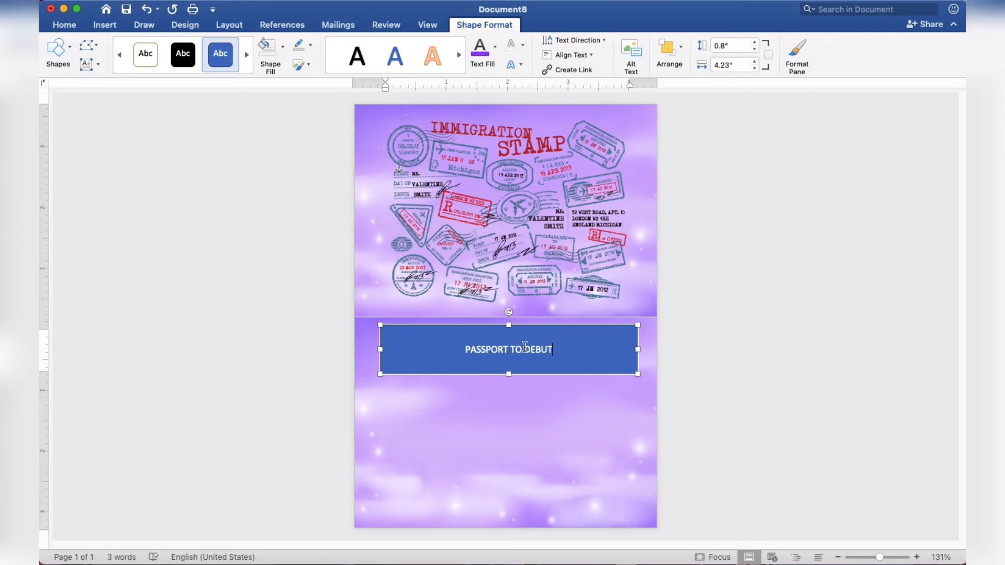
{"action": "left_click_drag", "start_coordinate": [560, 353], "coordinate": [470, 354]}
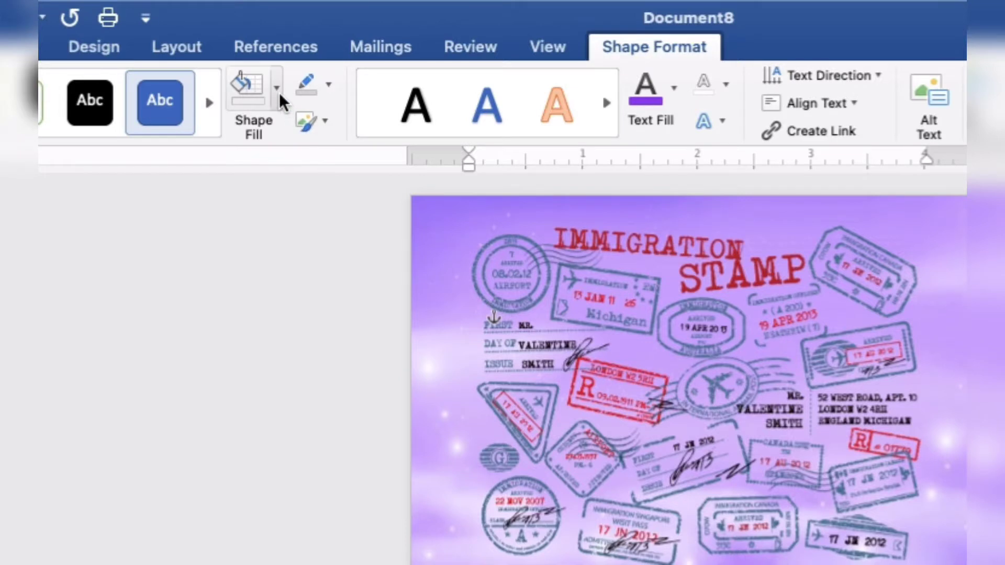
Give the title rectangle No Fill and No Outline.
{"action": "left_click", "coordinate": [282, 48]}
{"action": "left_click", "coordinate": [288, 147]}
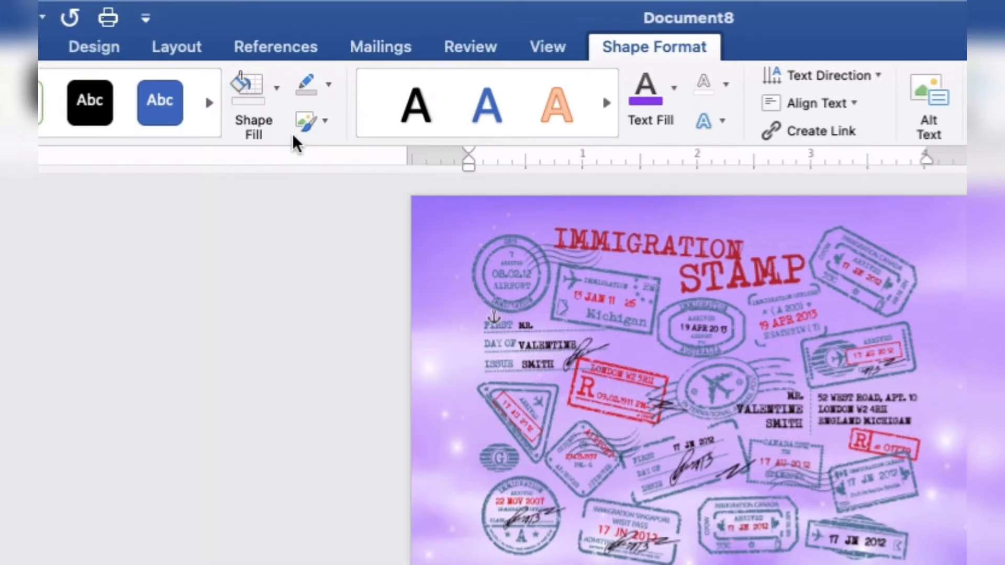
{"action": "left_click", "coordinate": [328, 85]}
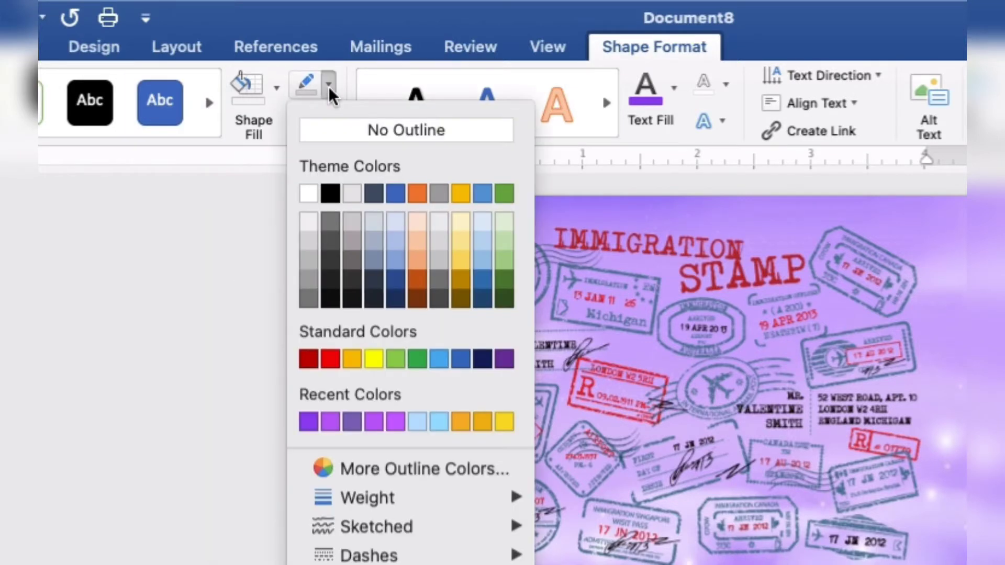
{"action": "left_click", "coordinate": [333, 129]}
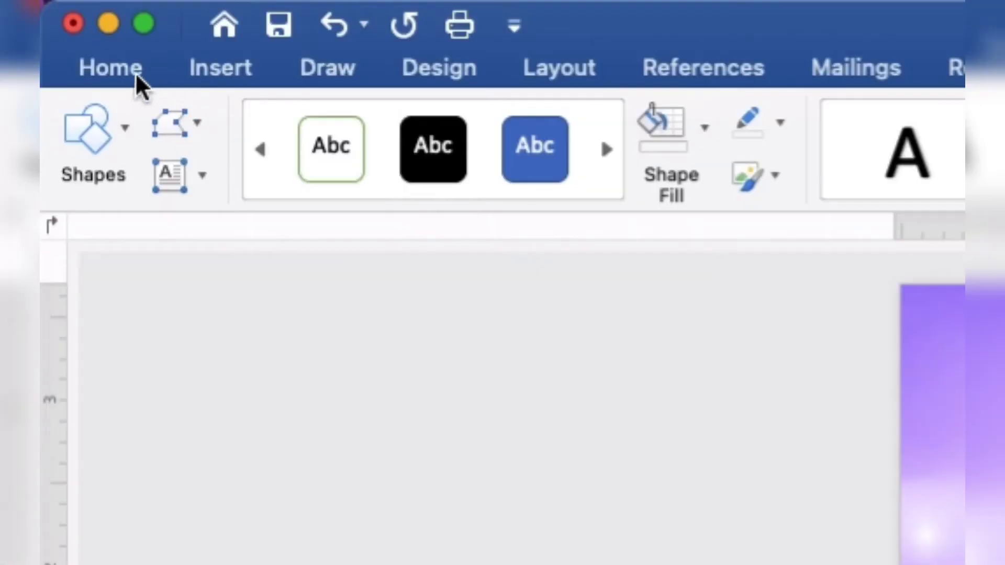
Set the title to Times New Roman 25 pt and shorten its box's height.
{"action": "left_click", "coordinate": [111, 68]}
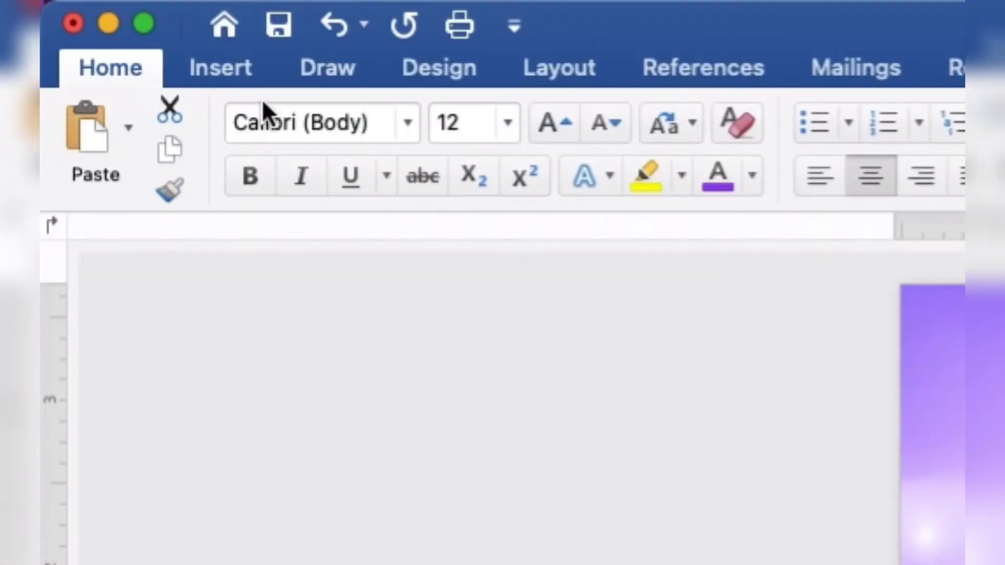
{"action": "left_click", "coordinate": [407, 124]}
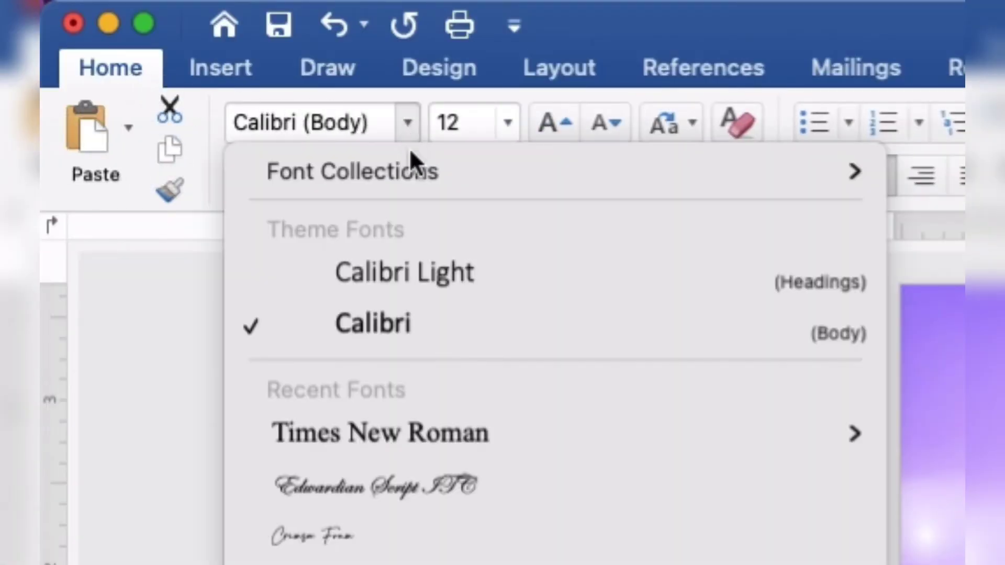
{"action": "left_click", "coordinate": [402, 433]}
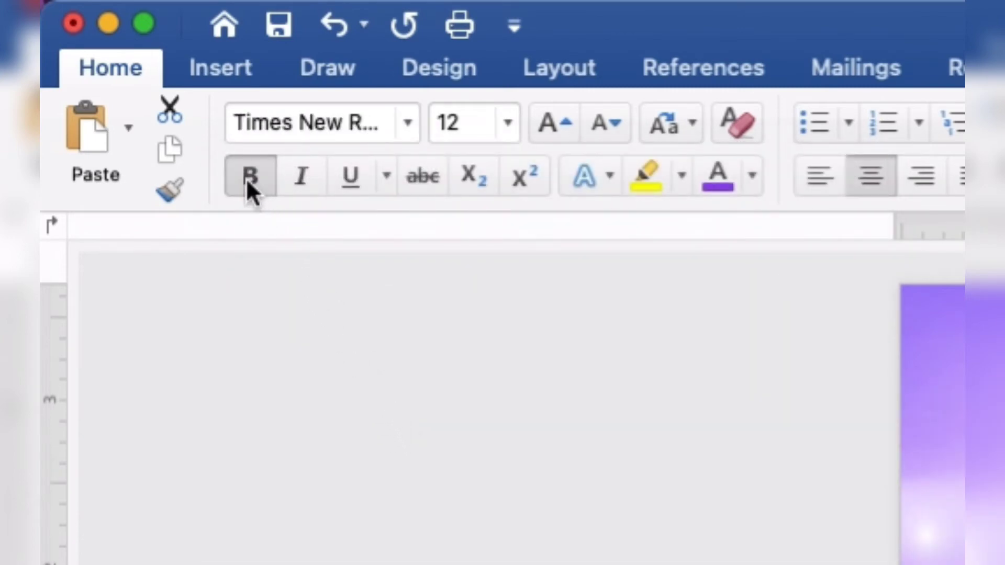
{"action": "left_click", "coordinate": [445, 122]}
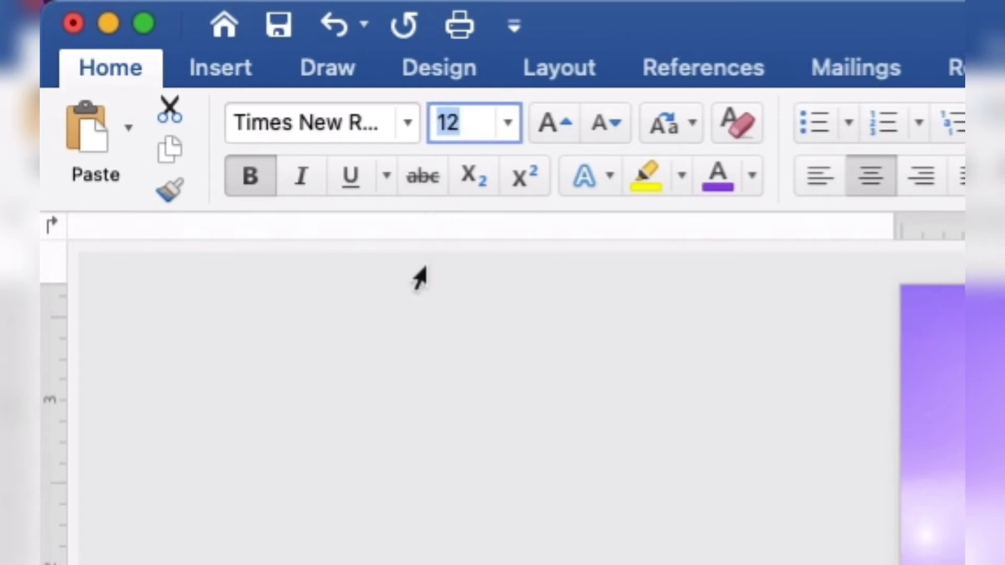
{"action": "type", "text": "25"}
{"action": "key", "text": "Return"}
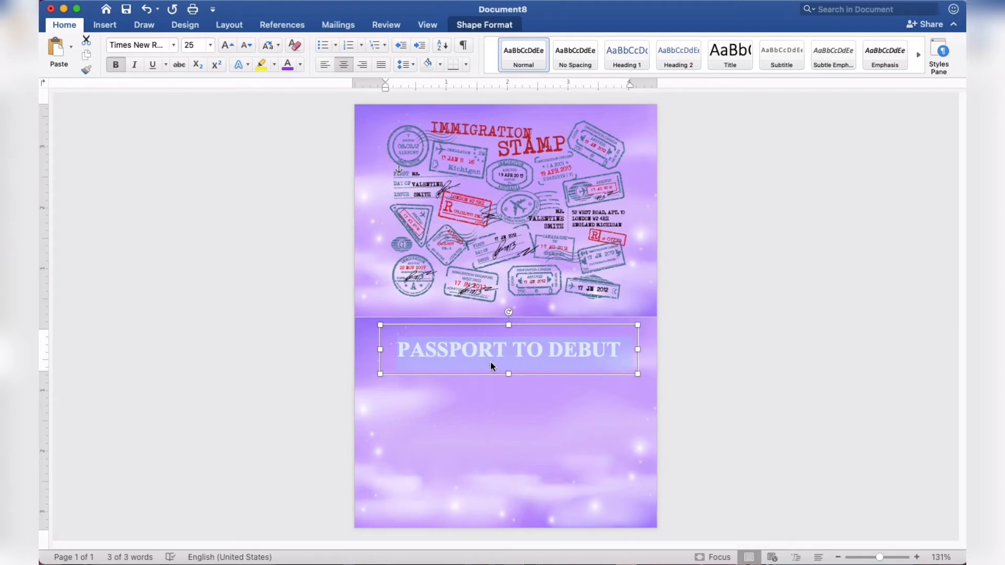
{"action": "left_click_drag", "start_coordinate": [508, 373], "coordinate": [485, 340]}
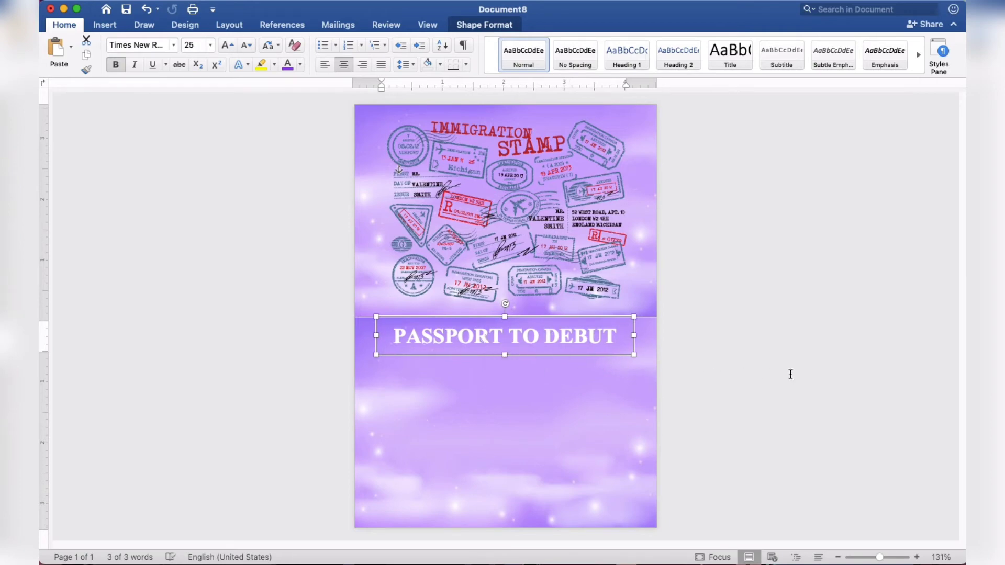
{"action": "left_click", "coordinate": [844, 374]}
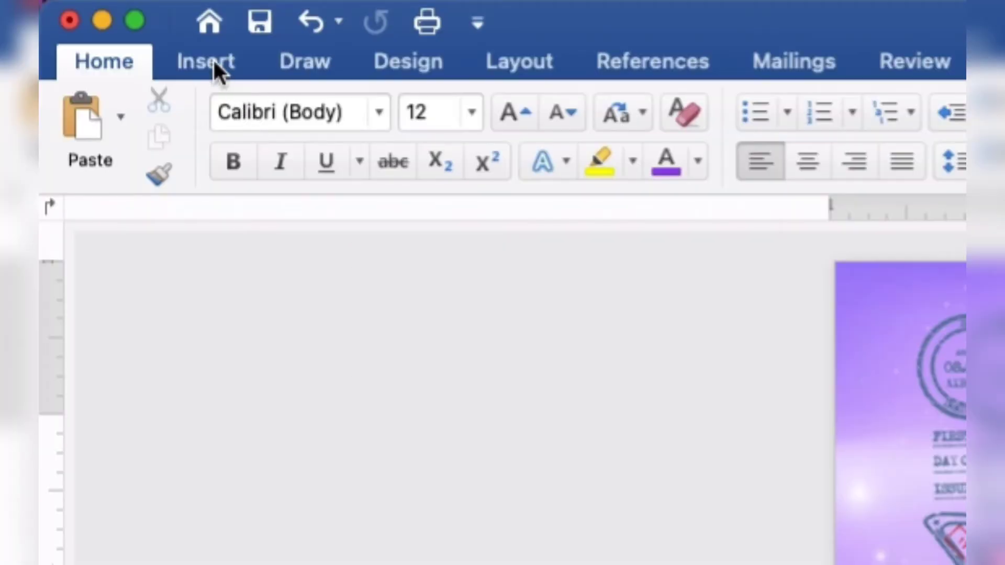
Insert IMAGE.png from the purple passport folder and set its wrapping to Behind Text.
{"action": "left_click", "coordinate": [212, 58]}
{"action": "left_click", "coordinate": [391, 116]}
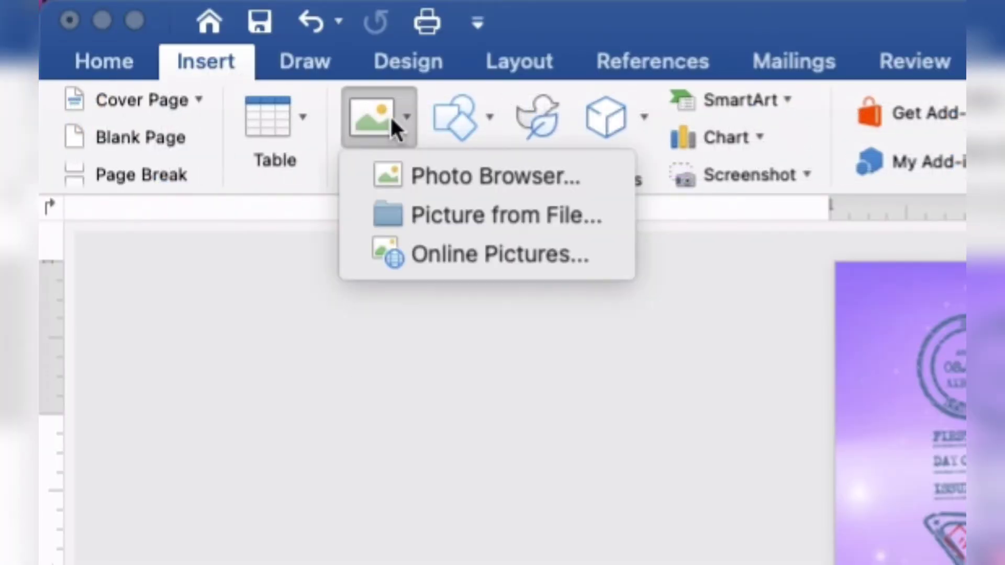
{"action": "left_click", "coordinate": [407, 214]}
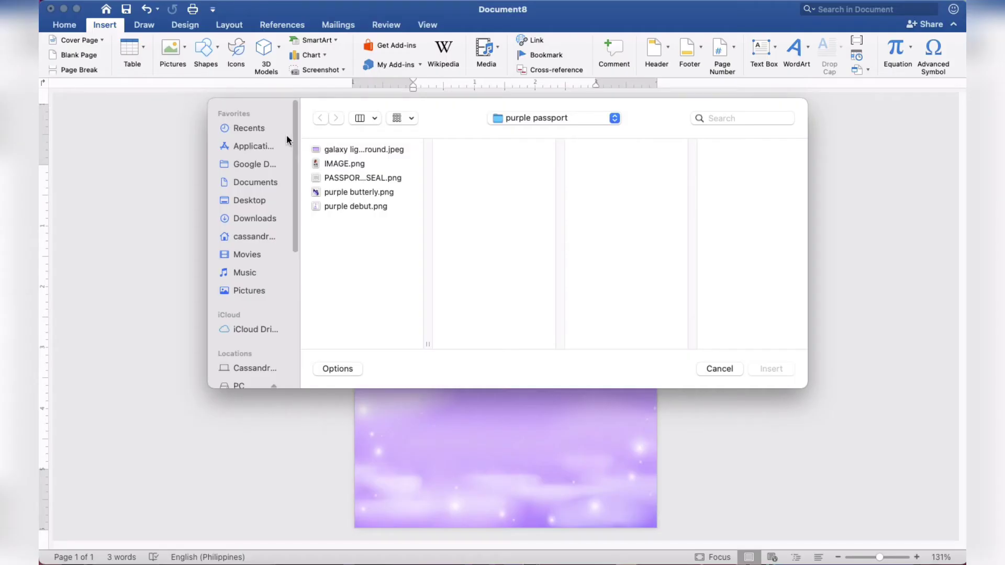
{"action": "left_click", "coordinate": [332, 164]}
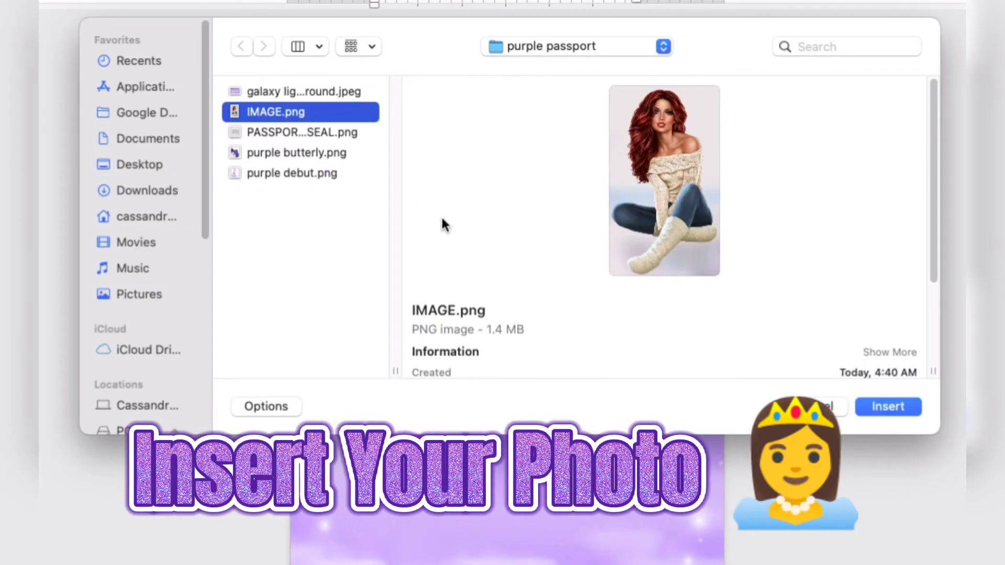
{"action": "left_click", "coordinate": [871, 407]}
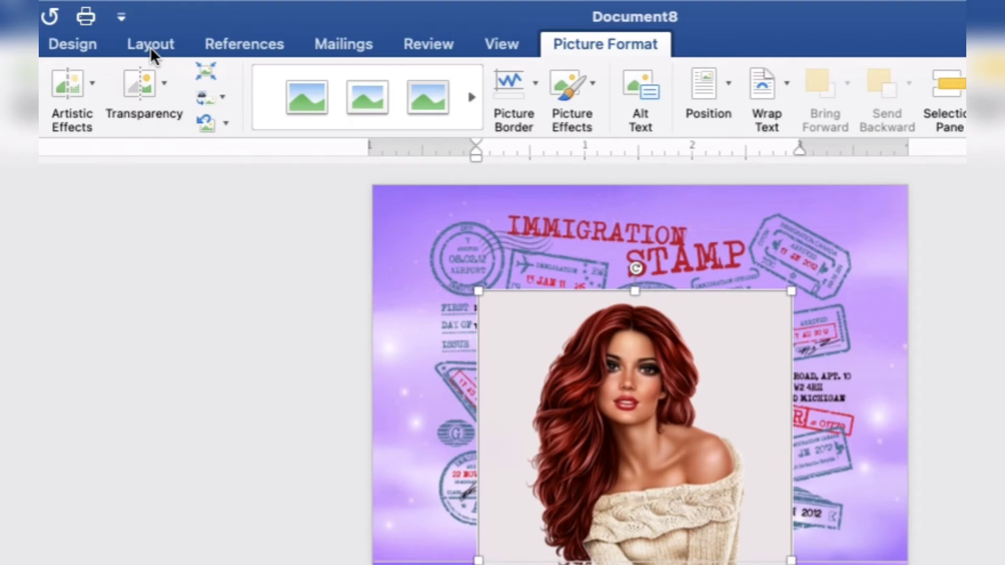
{"action": "left_click", "coordinate": [232, 27]}
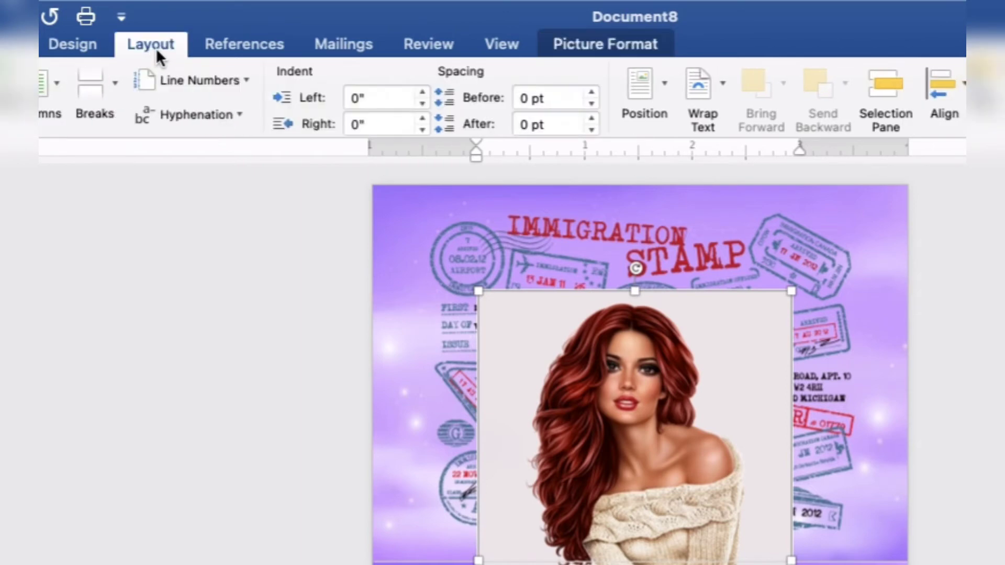
{"action": "left_click", "coordinate": [705, 81]}
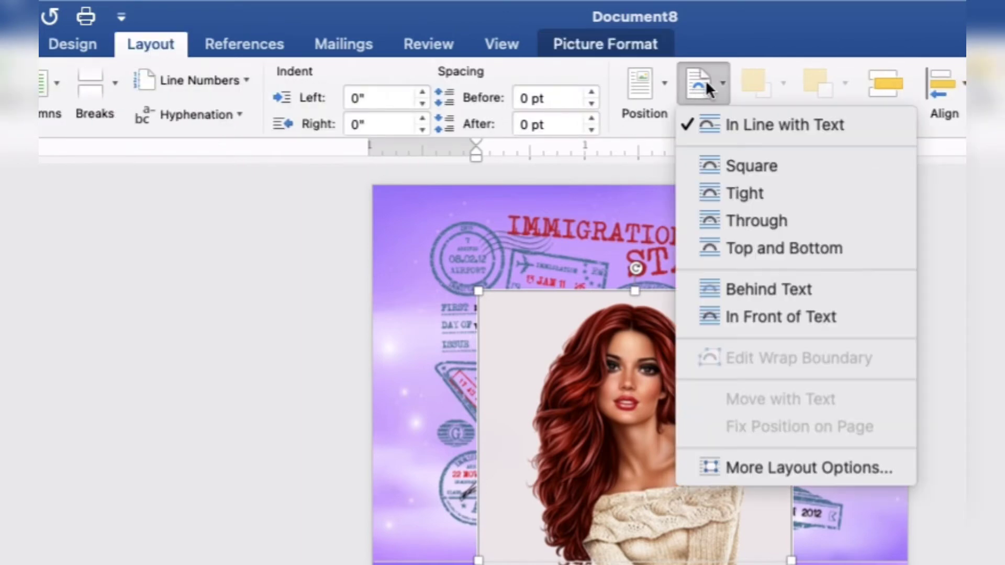
{"action": "left_click", "coordinate": [756, 285]}
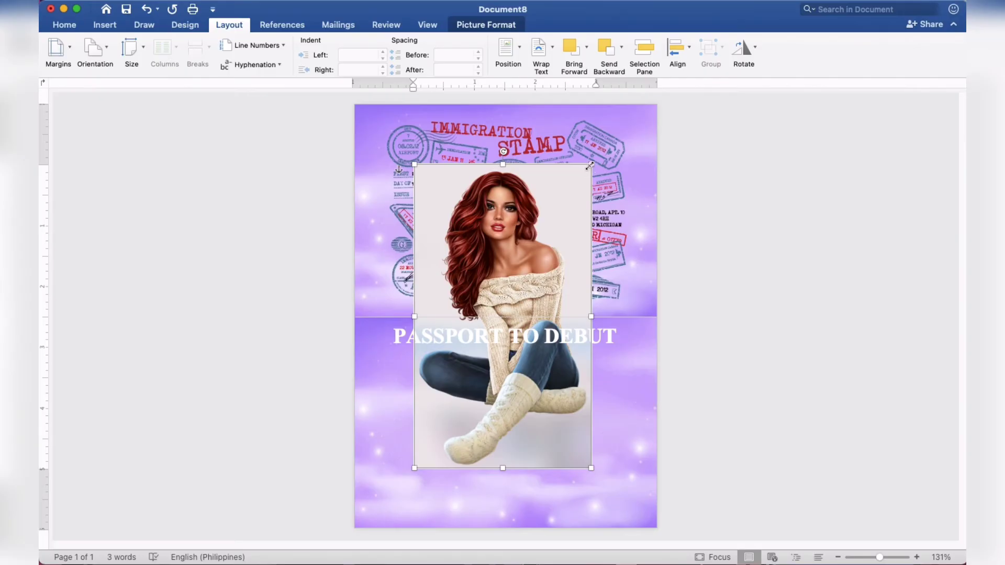
Shrink the portrait to about 1.45" by 2.49" and place it under PASSPORT TO DEBUT.
{"action": "left_click_drag", "start_coordinate": [589, 165], "coordinate": [502, 285]}
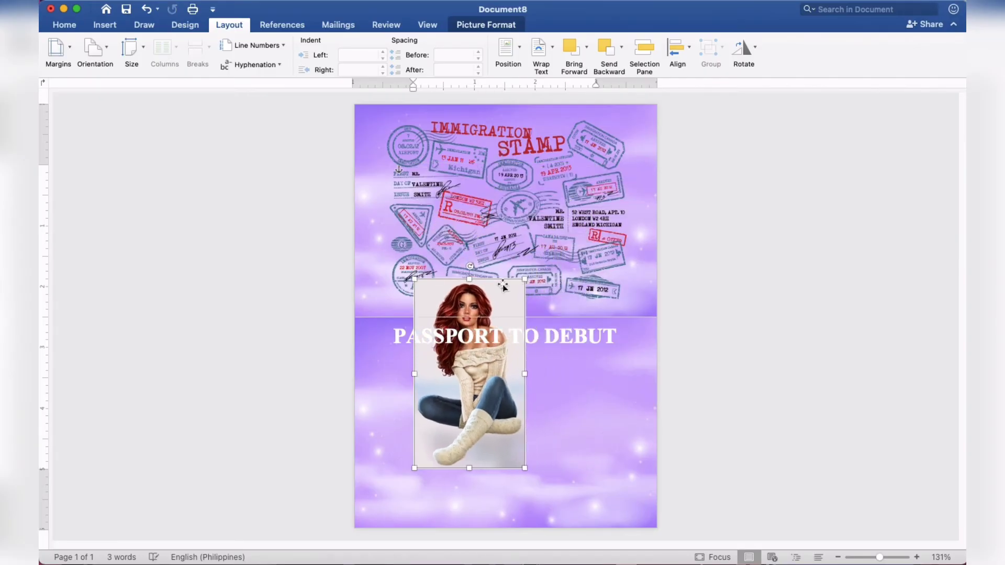
{"action": "left_click_drag", "start_coordinate": [472, 393], "coordinate": [435, 441]}
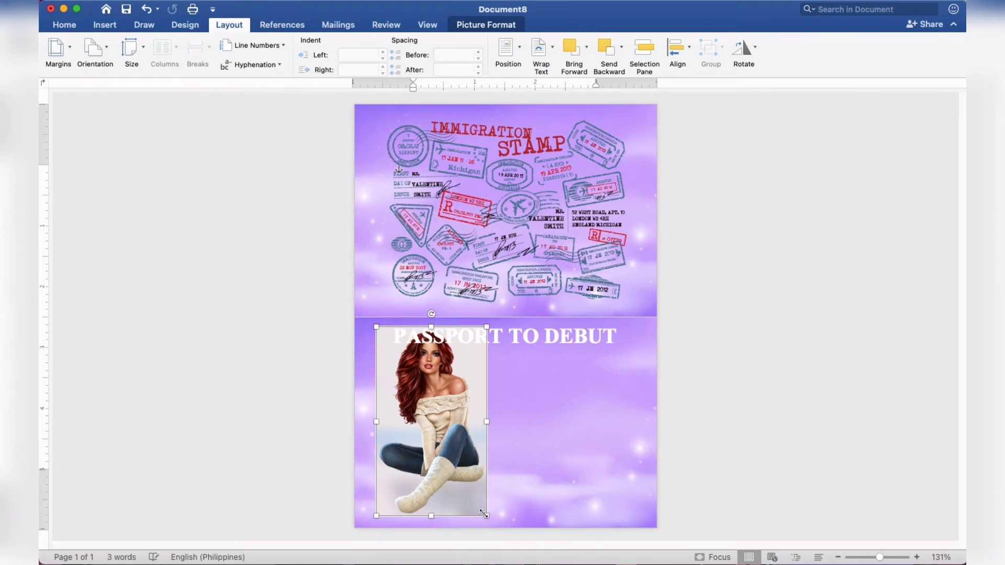
{"action": "left_click_drag", "start_coordinate": [484, 514], "coordinate": [468, 486]}
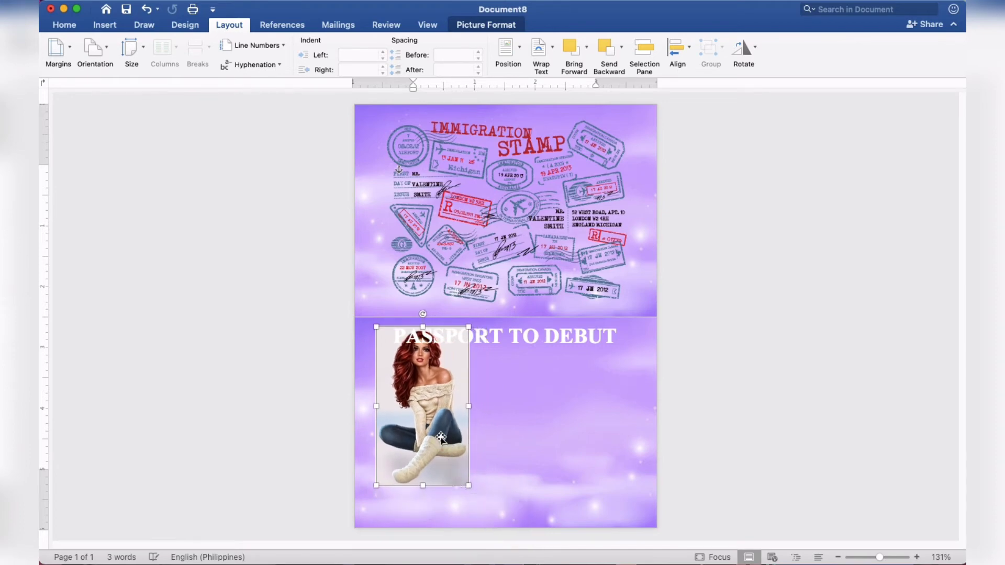
{"action": "left_click_drag", "start_coordinate": [441, 438], "coordinate": [440, 460]}
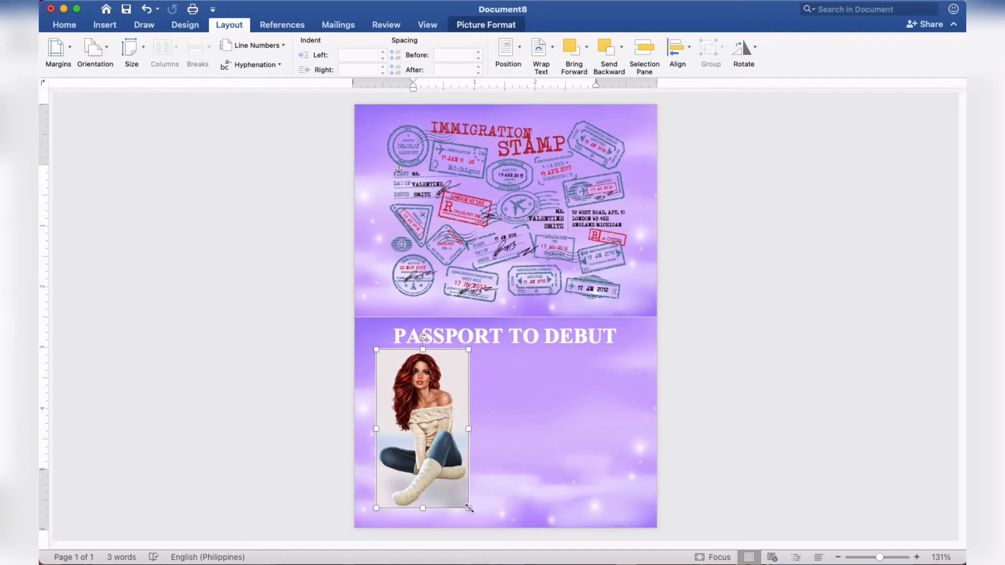
{"action": "left_click_drag", "start_coordinate": [469, 508], "coordinate": [462, 500]}
{"action": "left_click_drag", "start_coordinate": [438, 460], "coordinate": [449, 462]}
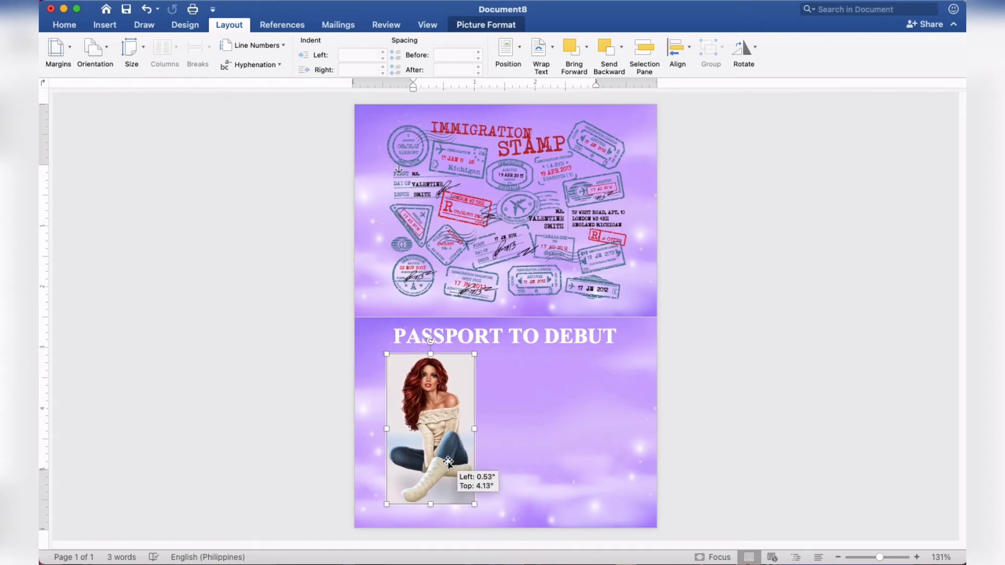
{"action": "left_click", "coordinate": [758, 445]}
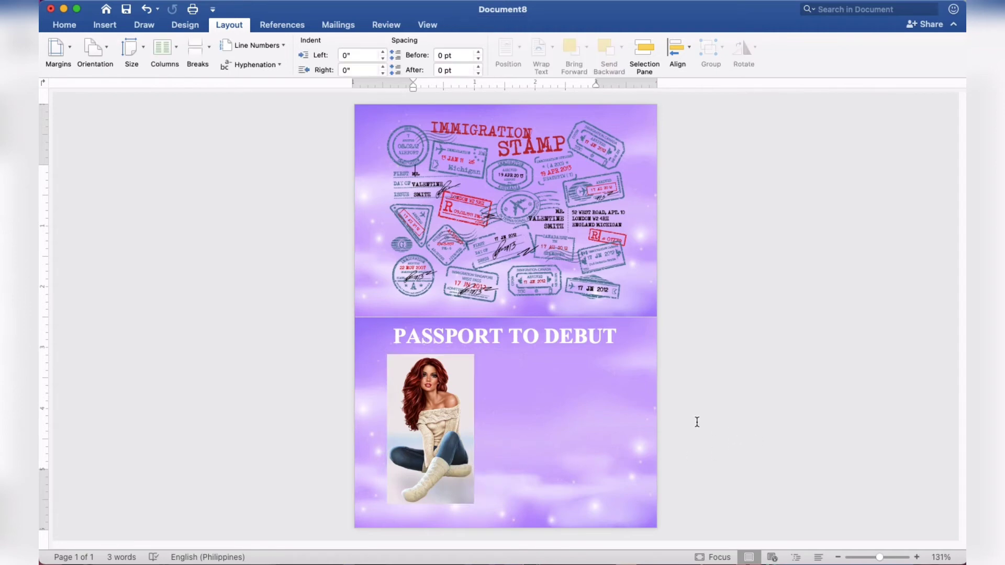
Duplicate the PASSPORT TO DEBUT title box and drag the copy down toward the portrait.
{"action": "left_click", "coordinate": [498, 342]}
{"action": "right_click", "coordinate": [493, 341]}
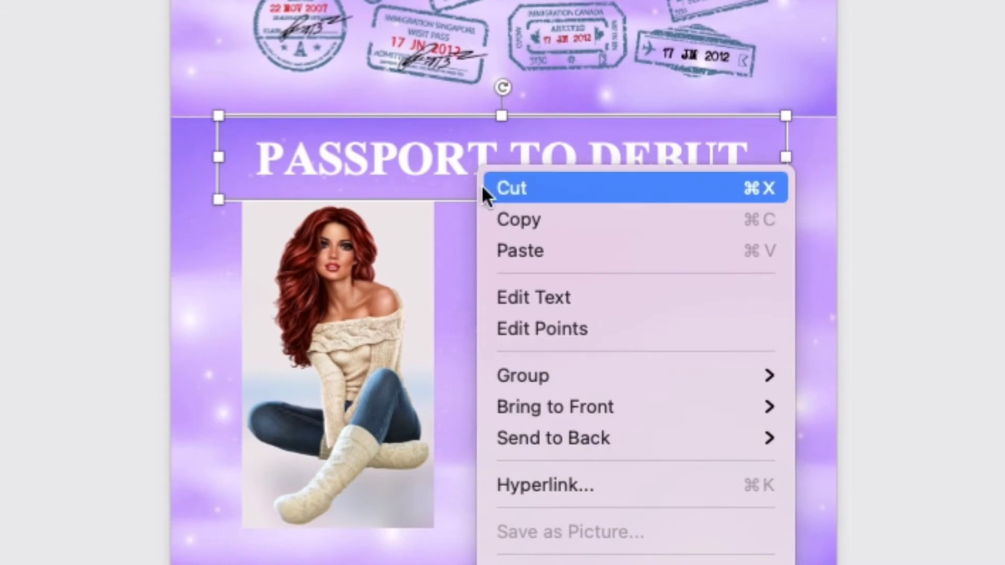
{"action": "left_click", "coordinate": [498, 220]}
{"action": "right_click", "coordinate": [470, 157]}
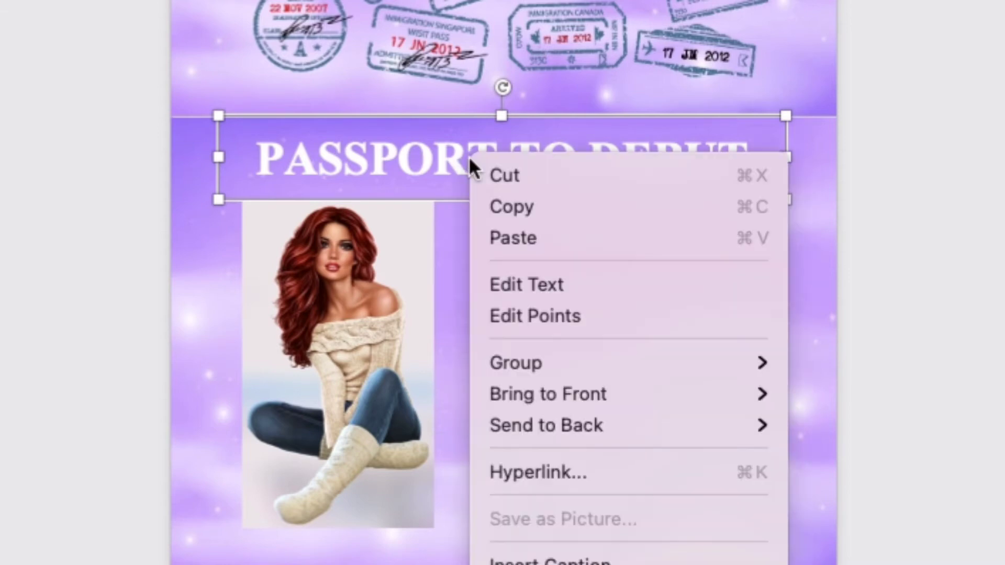
{"action": "left_click", "coordinate": [504, 237]}
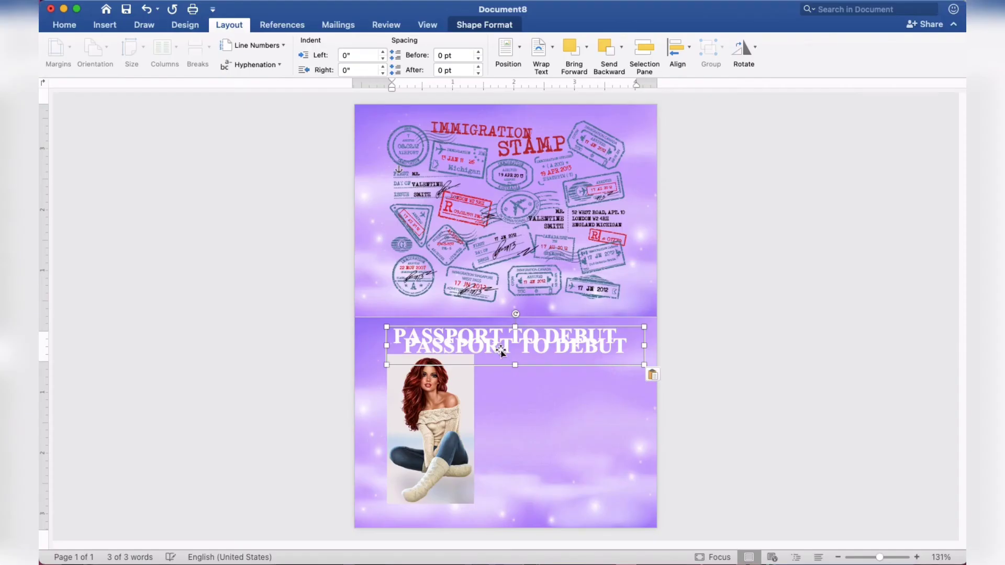
{"action": "left_click_drag", "start_coordinate": [500, 349], "coordinate": [513, 408]}
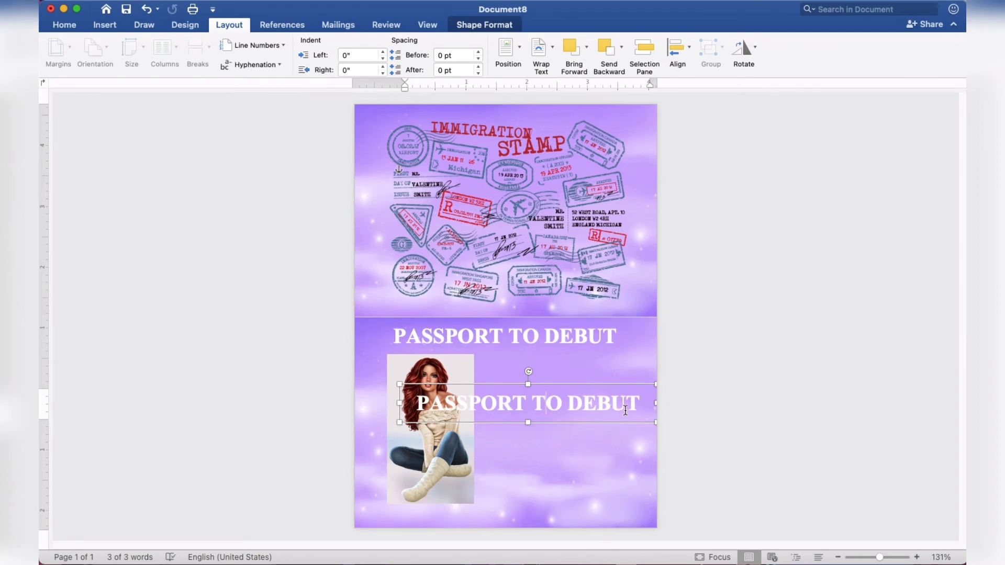
Set the copy's text to 10 pt and resize its box to about 3" wide.
{"action": "left_click_drag", "start_coordinate": [645, 405], "coordinate": [443, 405]}
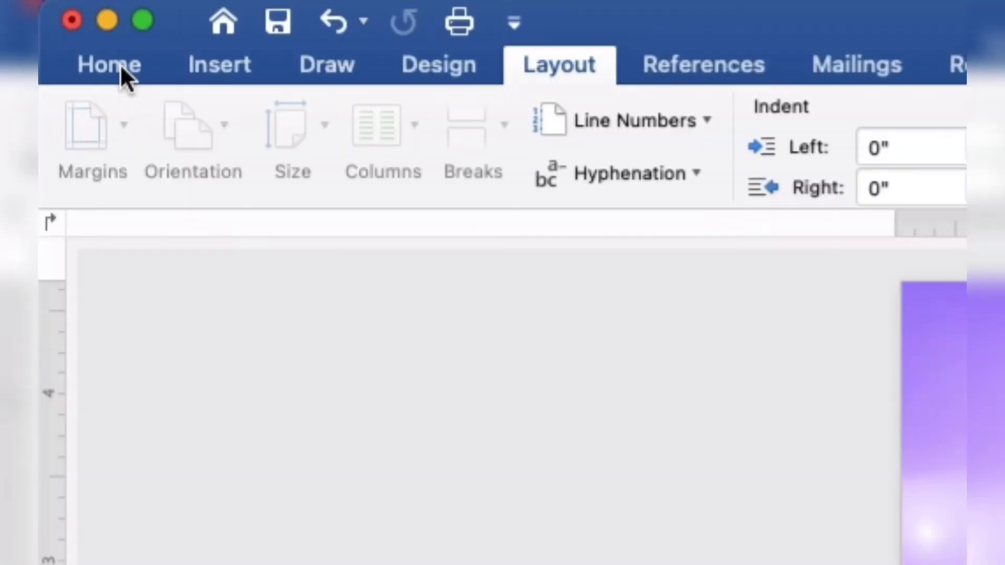
{"action": "left_click", "coordinate": [68, 27]}
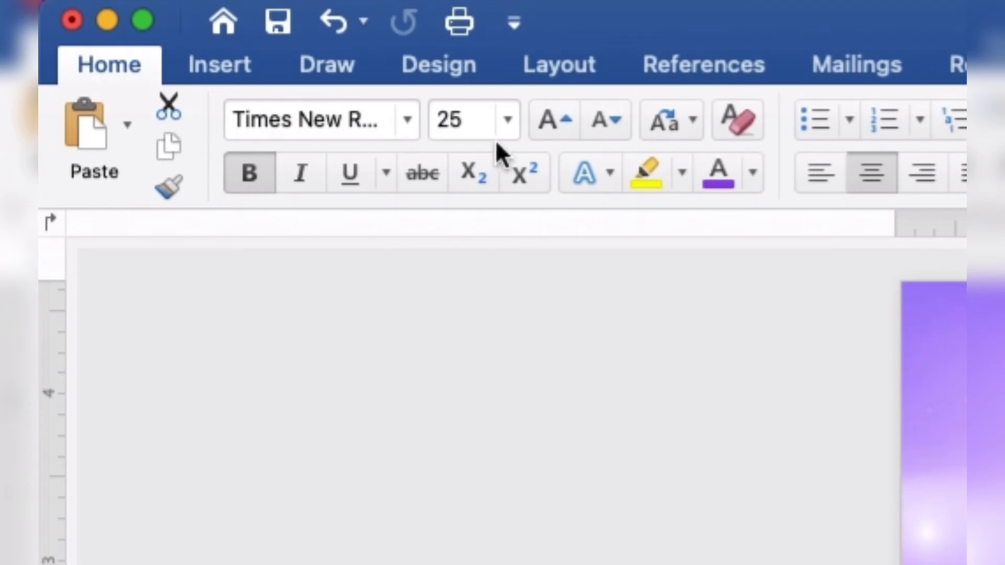
{"action": "left_click_drag", "start_coordinate": [473, 124], "coordinate": [434, 118]}
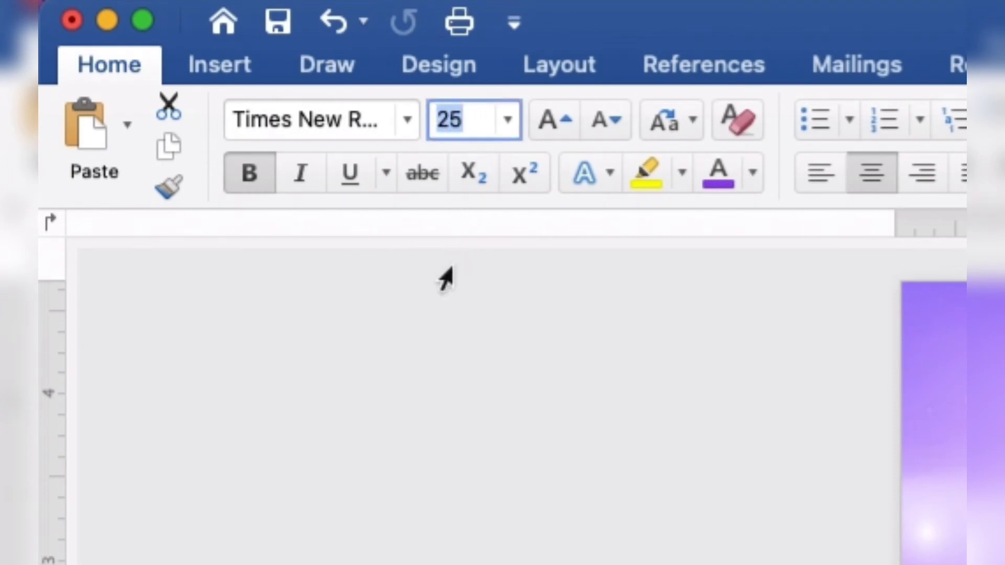
{"action": "type", "text": "10"}
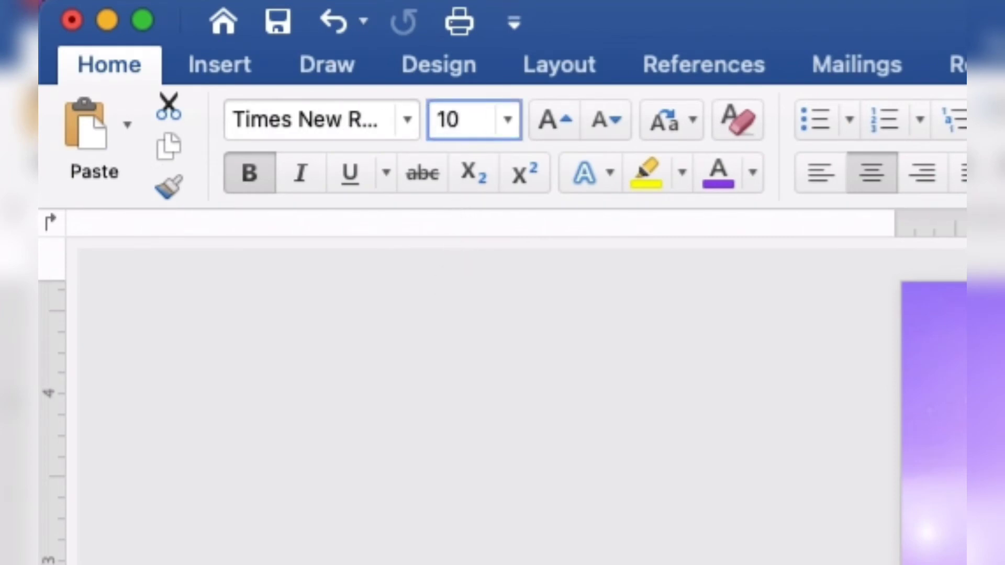
{"action": "key", "text": "Return"}
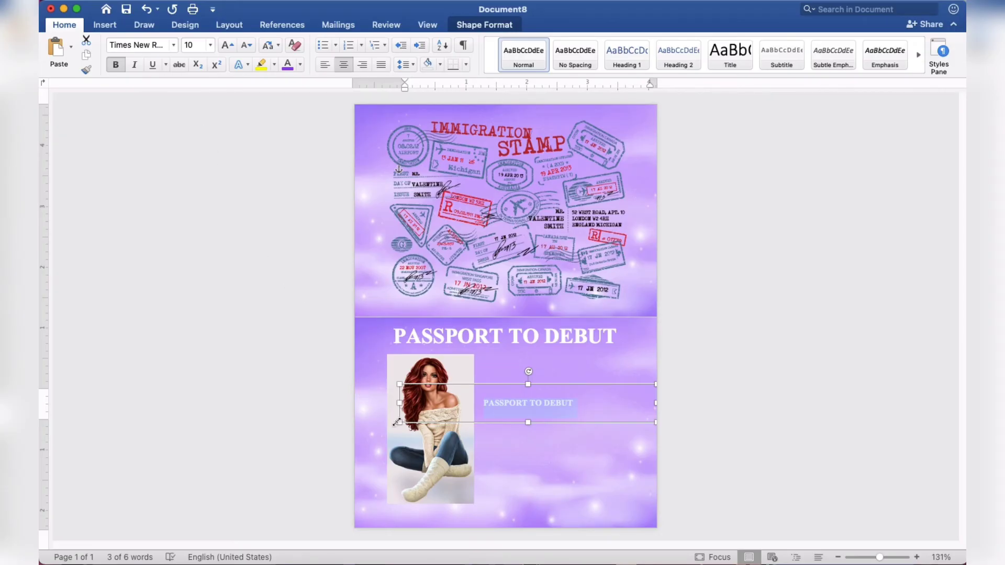
{"action": "left_click_drag", "start_coordinate": [399, 423], "coordinate": [472, 450]}
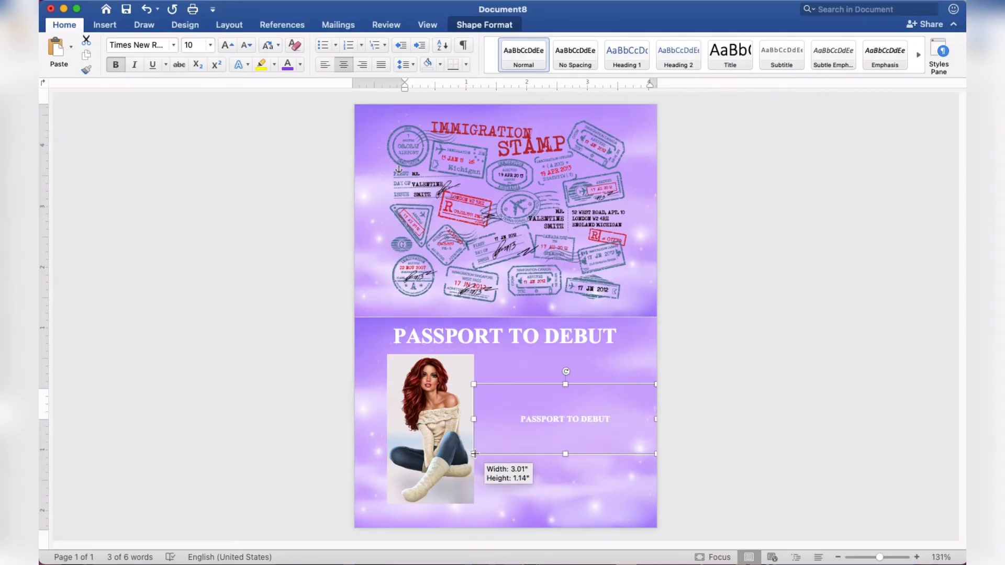
{"action": "left_click_drag", "start_coordinate": [473, 450], "coordinate": [482, 468]}
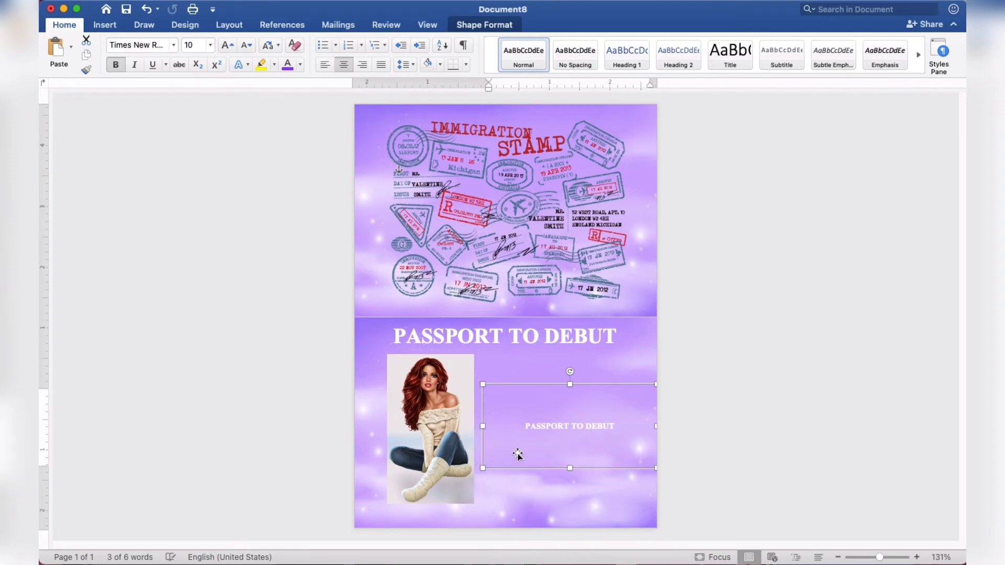
Raise the 10-pt PASSPORT TO DEBUT box level with the photo's top and left-align its text.
{"action": "scroll", "coordinate": [526, 450], "scroll_direction": "up", "scroll_amount": 5}
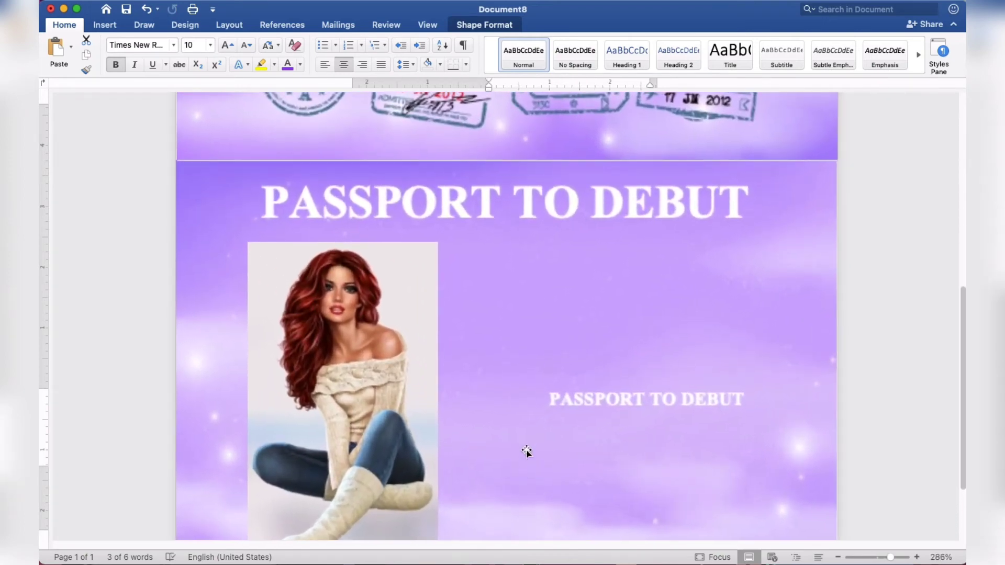
{"action": "scroll", "coordinate": [527, 450], "scroll_direction": "up", "scroll_amount": 5}
{"action": "scroll", "coordinate": [526, 450], "scroll_direction": "down", "scroll_amount": 5}
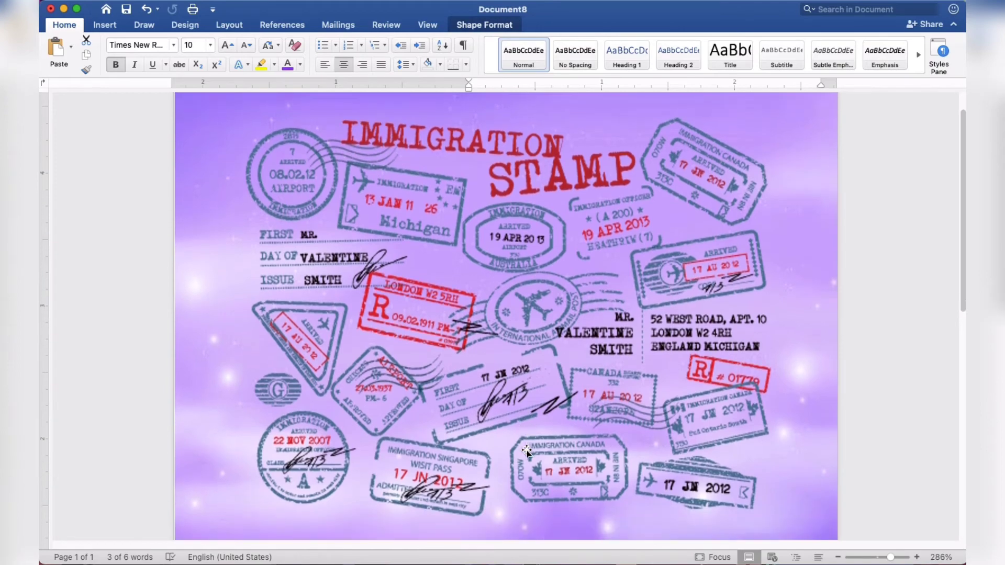
{"action": "scroll", "coordinate": [527, 450], "scroll_direction": "down", "scroll_amount": 3}
{"action": "scroll", "coordinate": [526, 450], "scroll_direction": "down", "scroll_amount": 1}
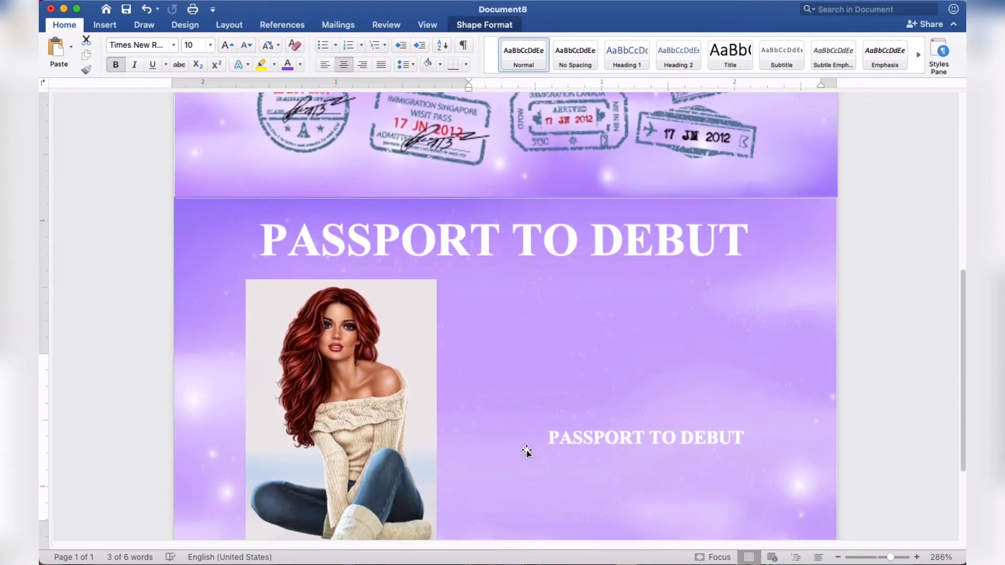
{"action": "scroll", "coordinate": [527, 450], "scroll_direction": "down", "scroll_amount": 2}
{"action": "scroll", "coordinate": [526, 450], "scroll_direction": "down", "scroll_amount": 1}
{"action": "scroll", "coordinate": [526, 451], "scroll_direction": "up", "scroll_amount": 1}
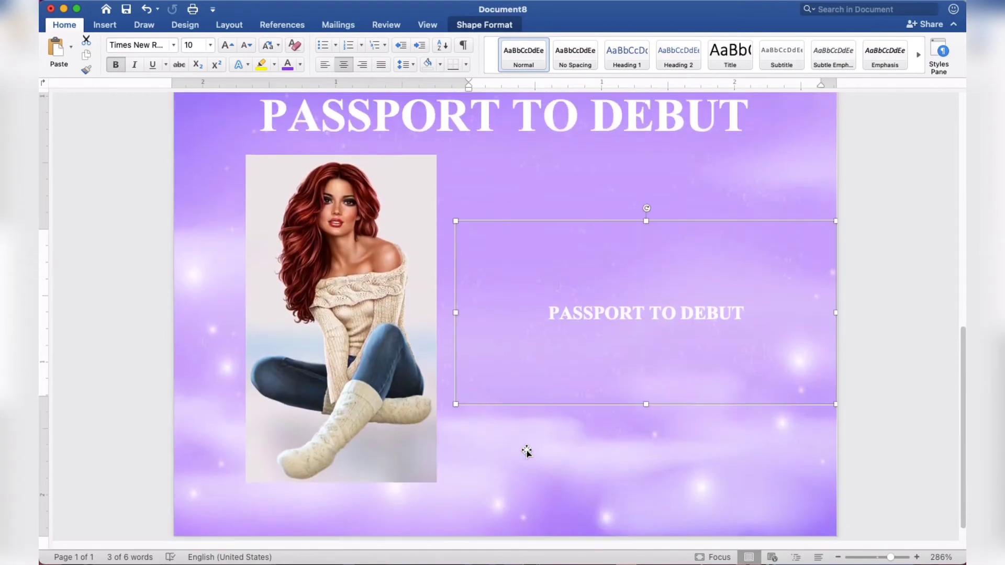
{"action": "scroll", "coordinate": [526, 451], "scroll_direction": "up", "scroll_amount": 1}
{"action": "left_click_drag", "start_coordinate": [591, 341], "coordinate": [579, 296]}
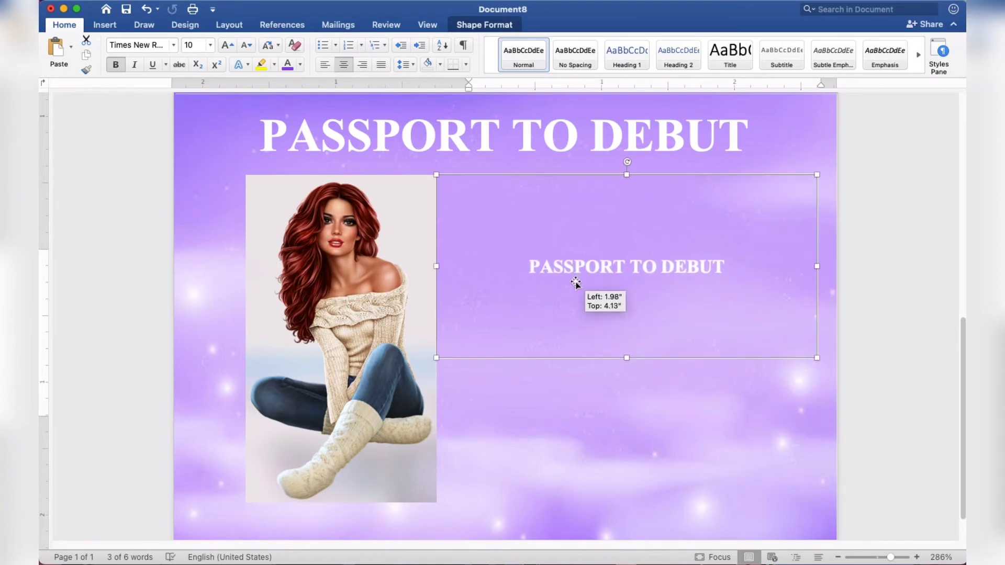
{"action": "left_click_drag", "start_coordinate": [579, 296], "coordinate": [579, 283]}
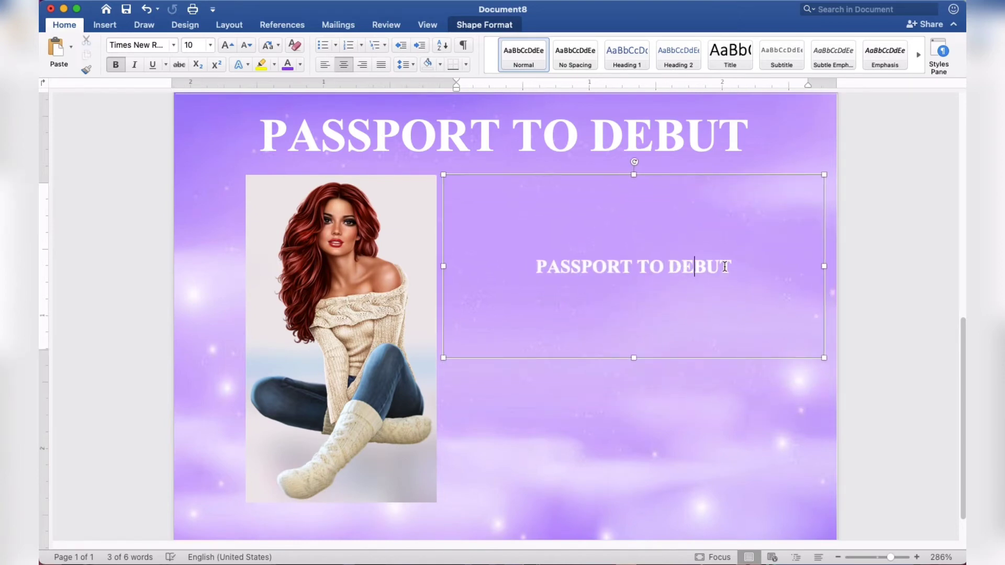
{"action": "left_click_drag", "start_coordinate": [731, 267], "coordinate": [571, 268]}
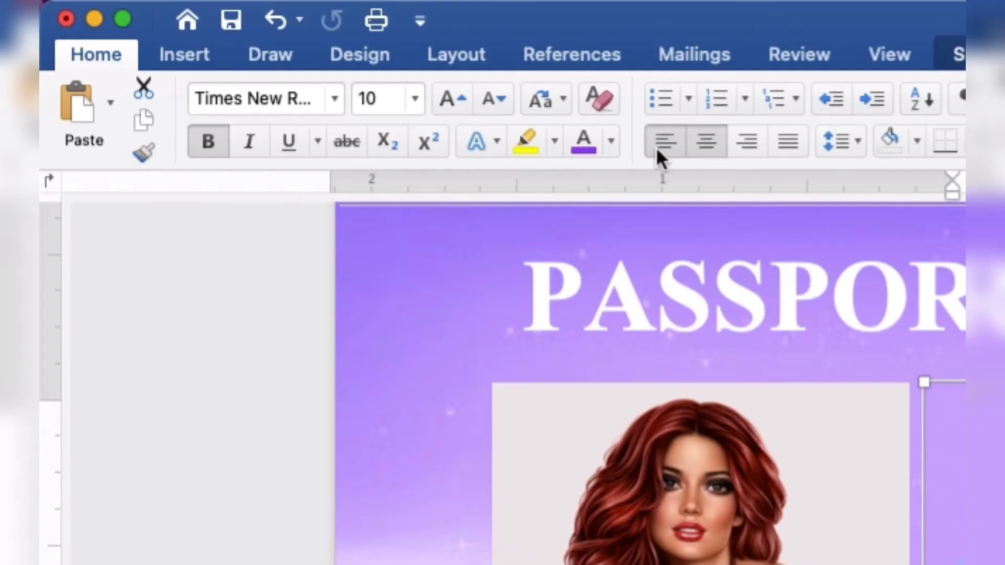
{"action": "left_click", "coordinate": [656, 150]}
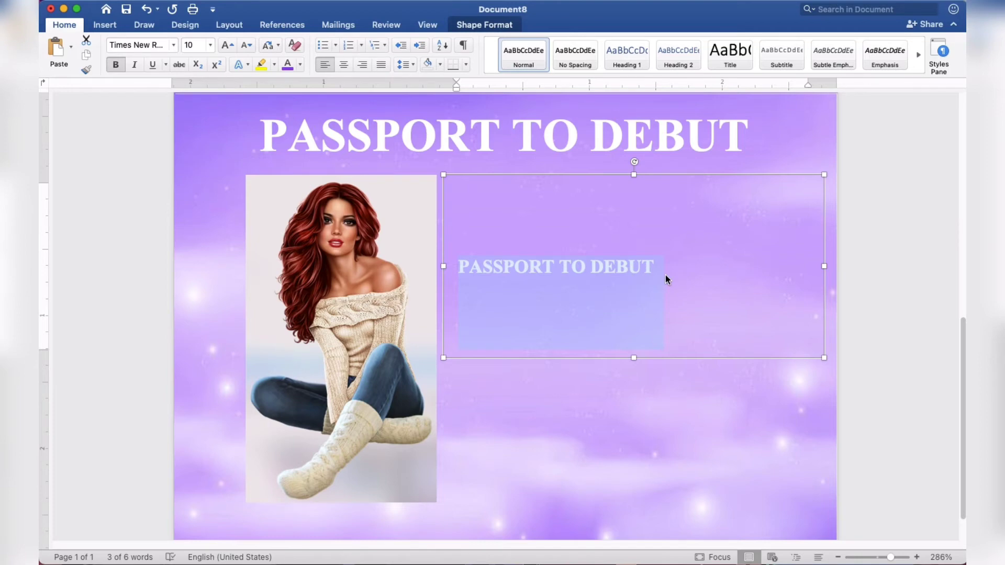
Type tab-separated TYPE and PASSPORT NO headings with values Debut and a passport number below.
{"action": "type", "text": "TYPE"}
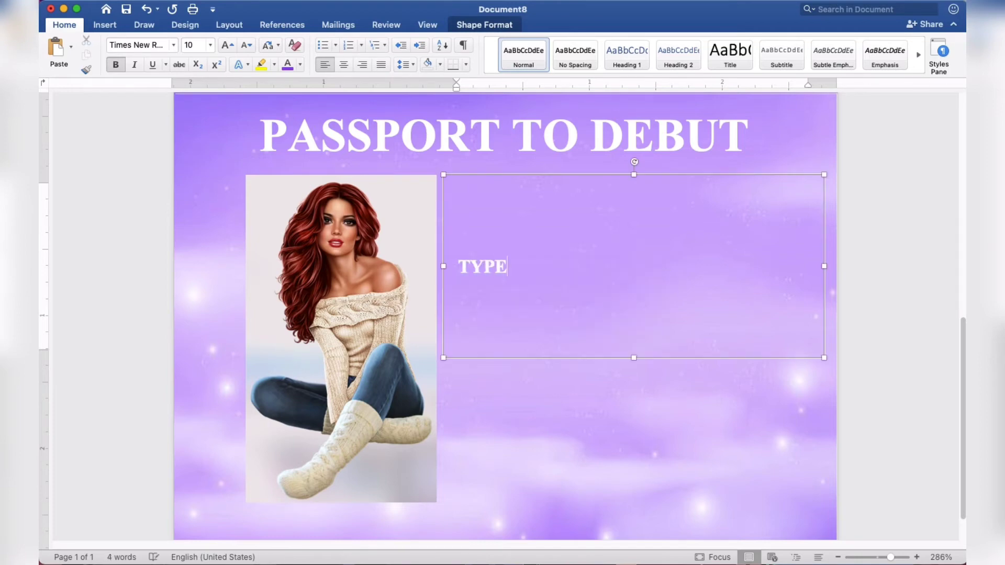
{"action": "key", "text": "Tab"}
{"action": "key", "text": "Tab"}
{"action": "type", "text": "PAS"}
{"action": "type", "text": "SPORT "}
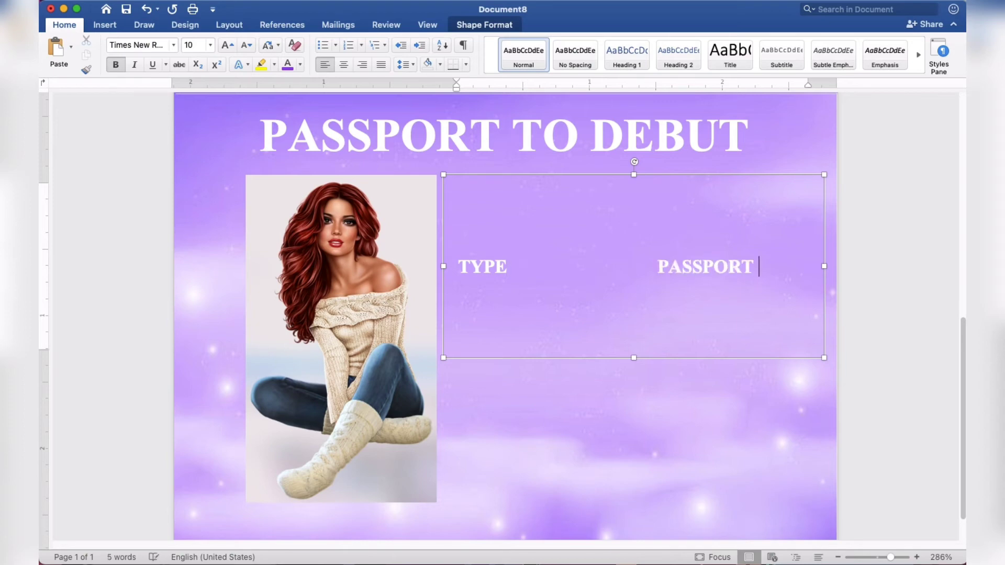
{"action": "type", "text": "NO."}
{"action": "key", "text": "Return"}
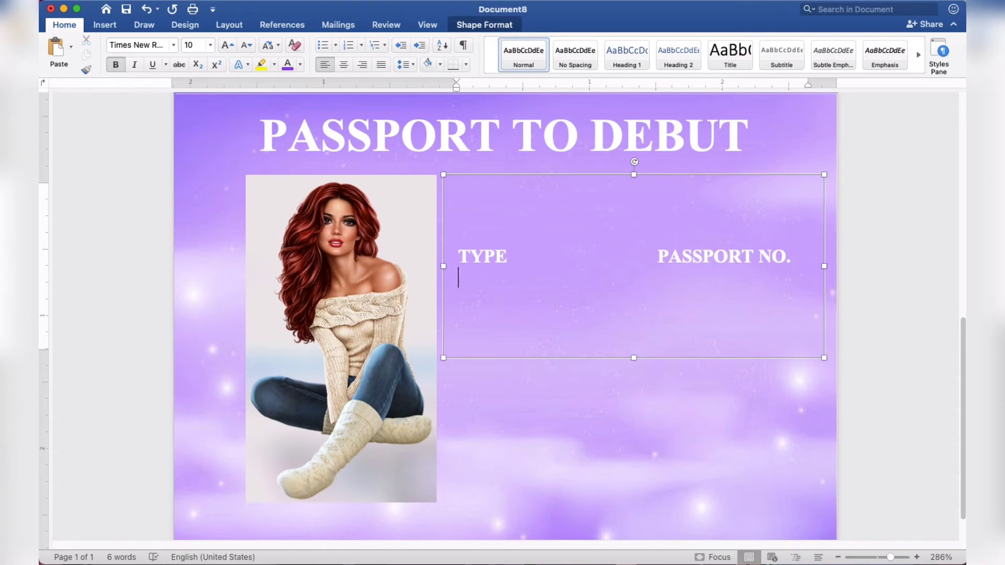
{"action": "type", "text": "Debut"}
{"action": "key", "text": "Tab"}
{"action": "key", "text": "Tab"}
{"action": "key", "text": "Tab"}
{"action": "type", "text": "100"}
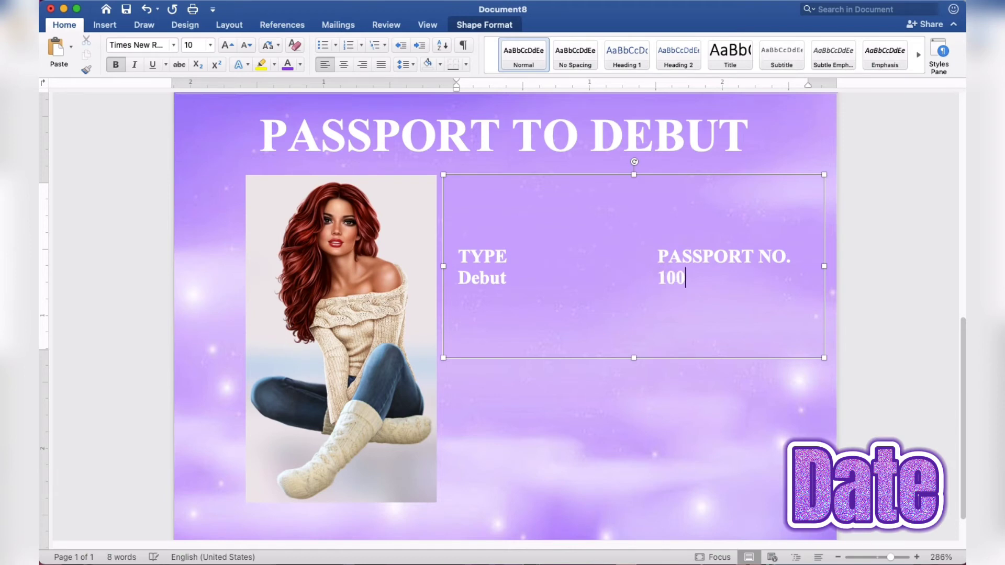
{"action": "type", "text": "32021"}
{"action": "key", "text": "Return"}
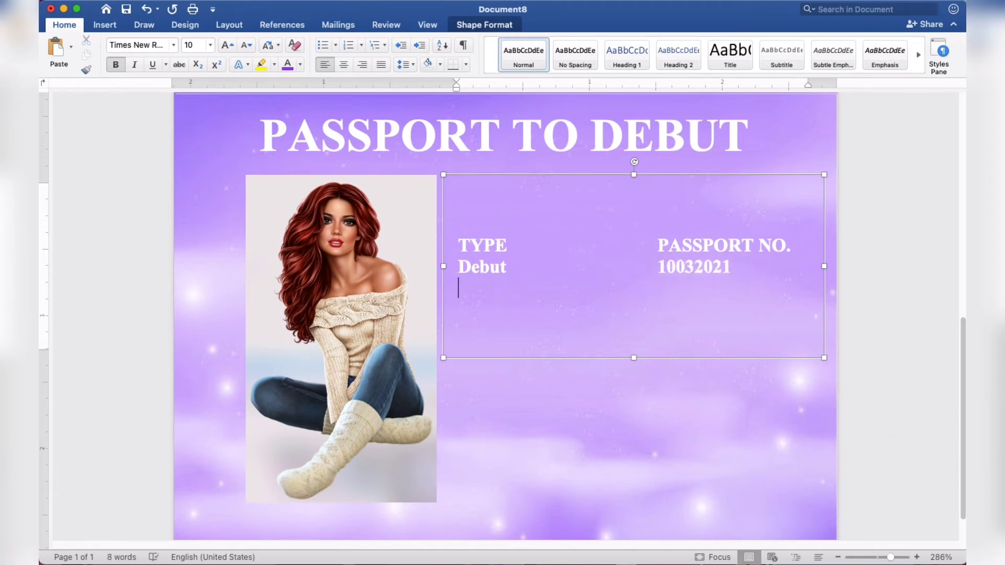
Add a DEBUTANTE'S NAME heading with the debutante's full name on the line beneath.
{"action": "key", "text": "Return"}
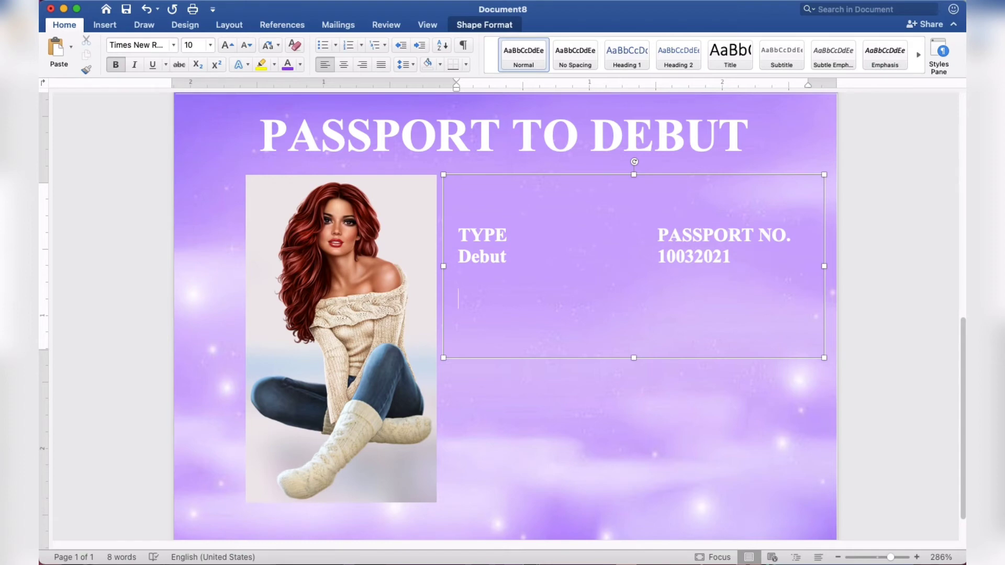
{"action": "type", "text": "DEBUTANT"}
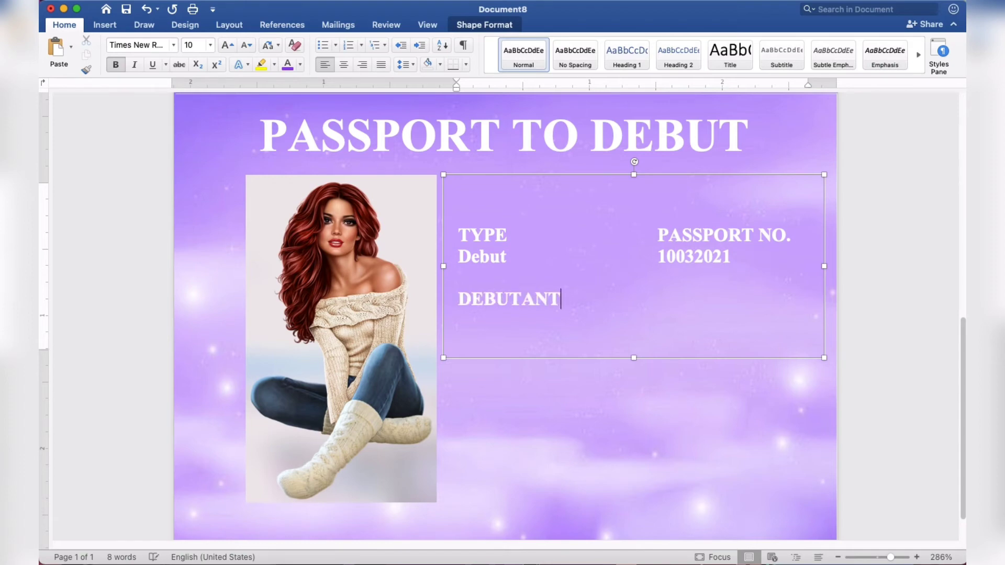
{"action": "type", "text": "E'S N"}
{"action": "type", "text": "AME"}
{"action": "key", "text": "Return"}
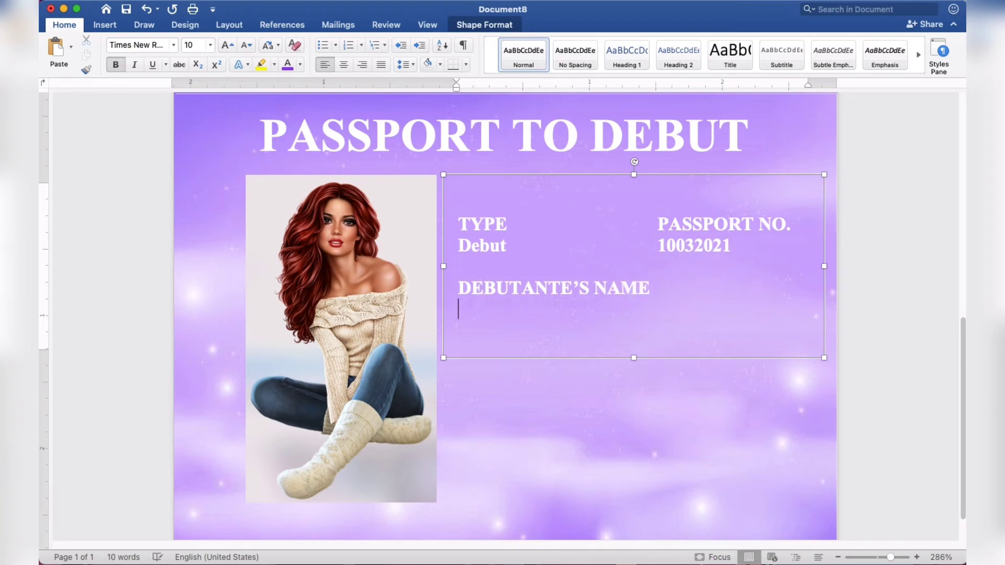
{"action": "type", "text": "Cassy"}
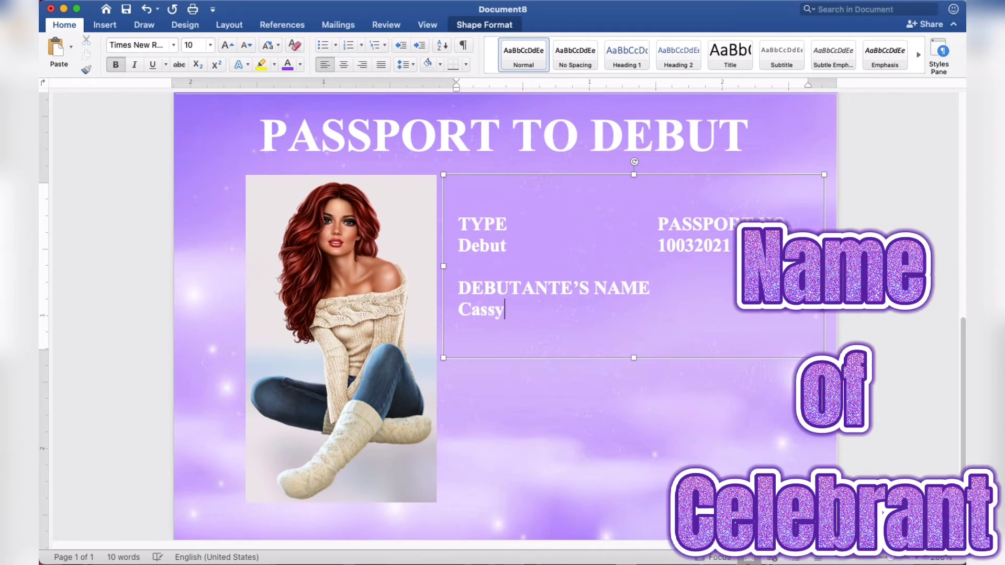
{"action": "type", "text": " Soriano"}
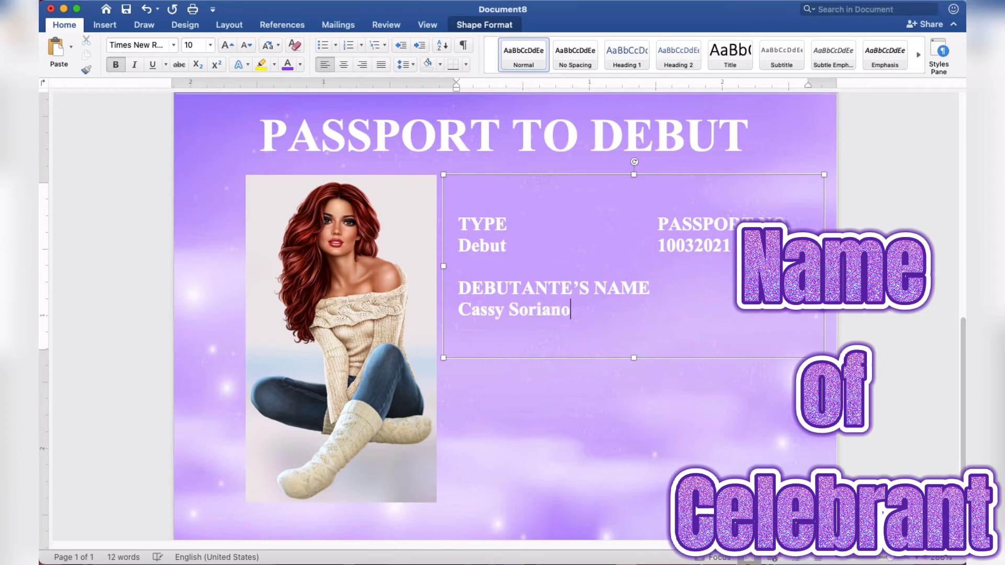
{"action": "key", "text": "Return"}
{"action": "key", "text": "Return"}
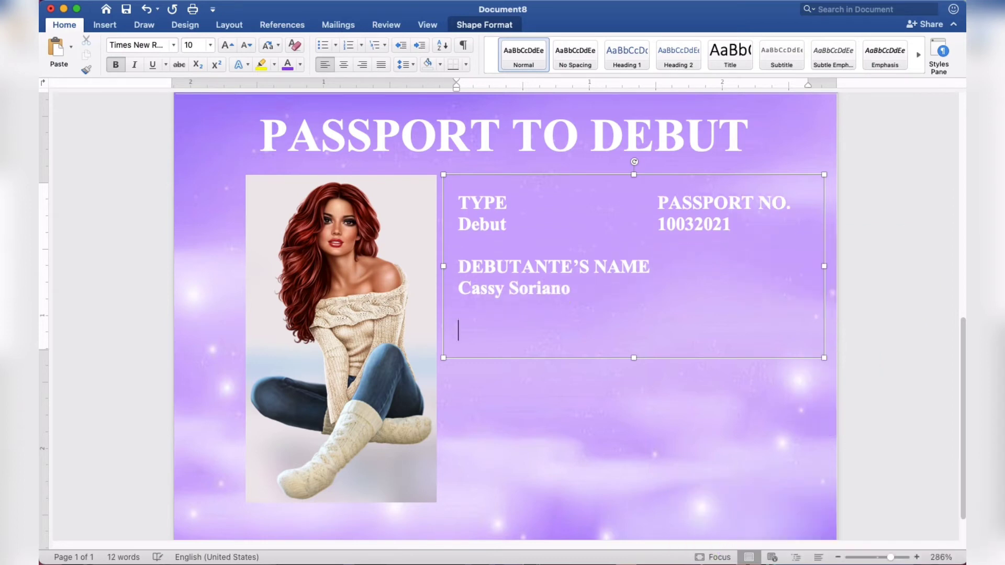
Add a TIME heading with 5:00 PM – 8:00 PM and make the info box taller.
{"action": "type", "text": "TIME"}
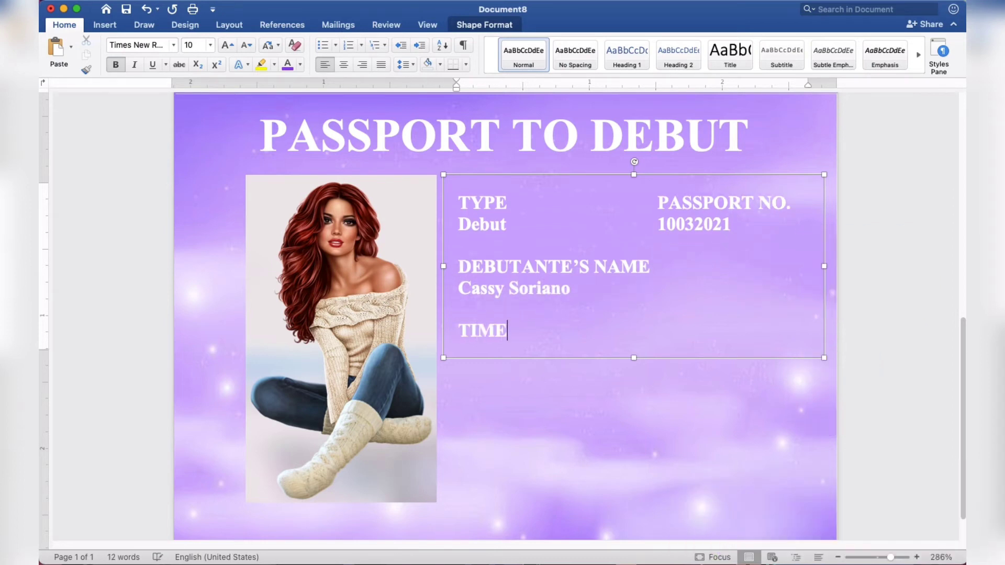
{"action": "key", "text": "Return"}
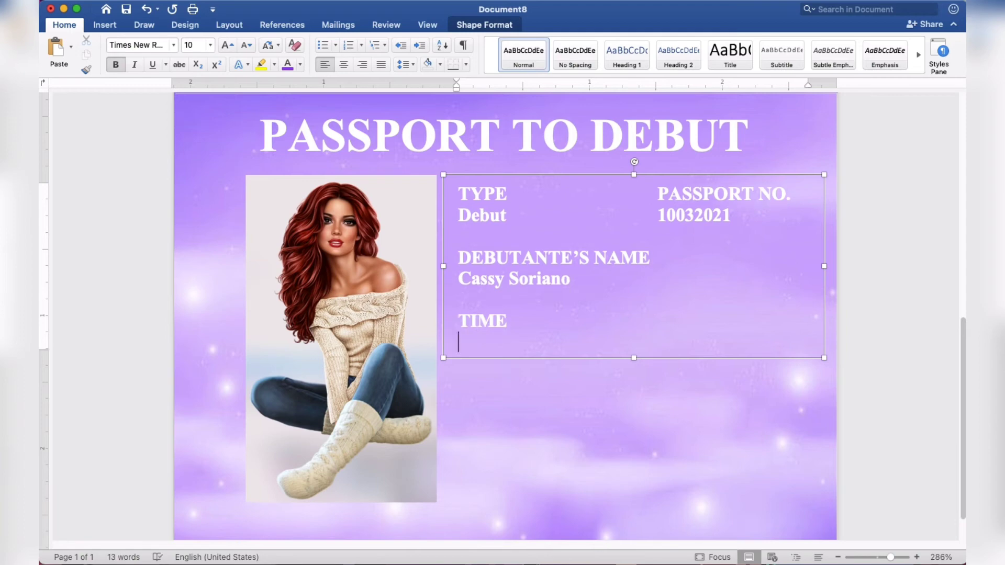
{"action": "type", "text": "5"}
{"action": "type", "text": ":"}
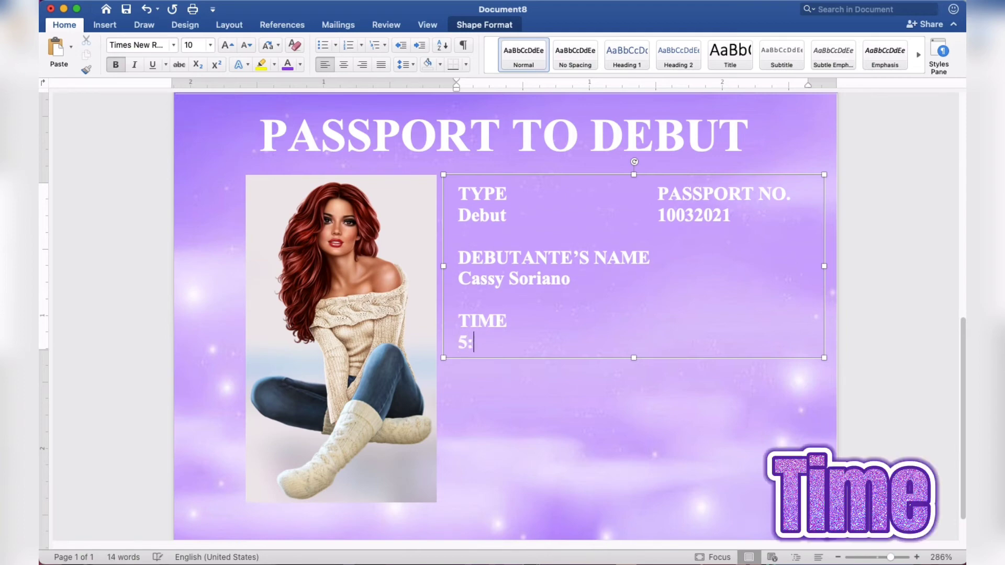
{"action": "type", "text": "00 "}
{"action": "type", "text": "PM – "}
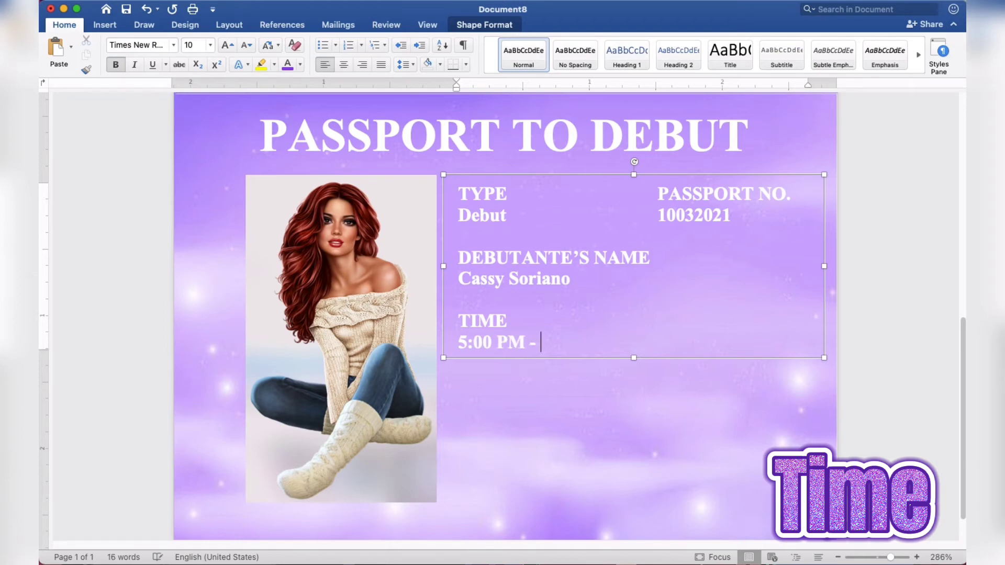
{"action": "type", "text": "8:00 "}
{"action": "type", "text": "P"}
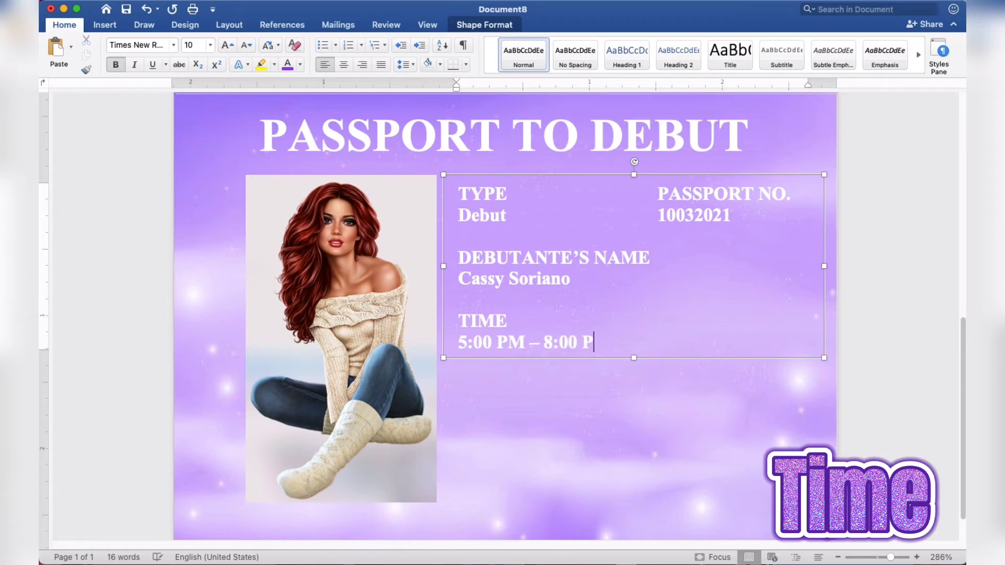
{"action": "type", "text": "M"}
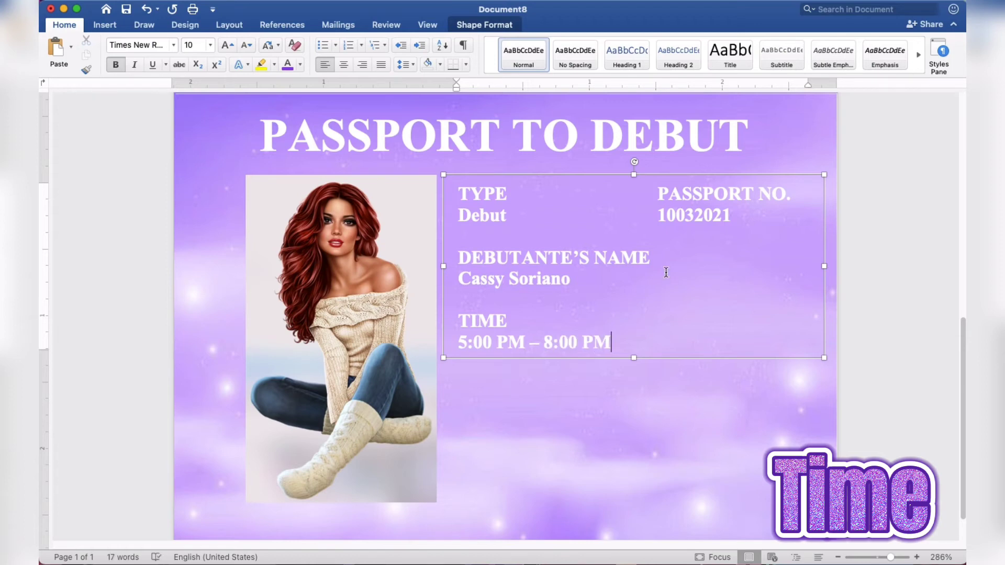
{"action": "left_click_drag", "start_coordinate": [634, 358], "coordinate": [638, 492]}
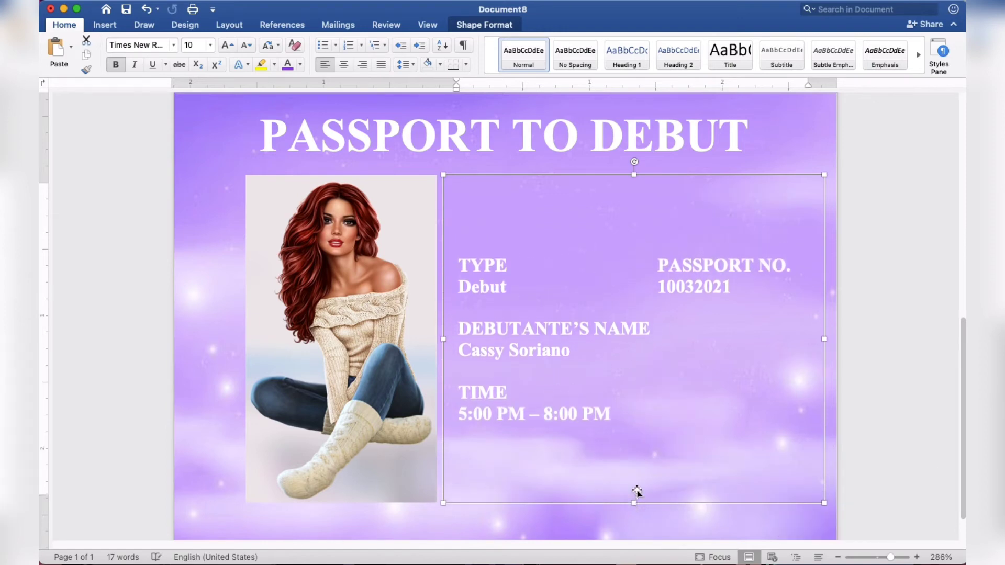
Add a PLACE heading listing Japanese Garden, Tondaligan Beach and Dagupan City on separate lines.
{"action": "left_click", "coordinate": [648, 436]}
{"action": "key", "text": "Return"}
{"action": "key", "text": "Return"}
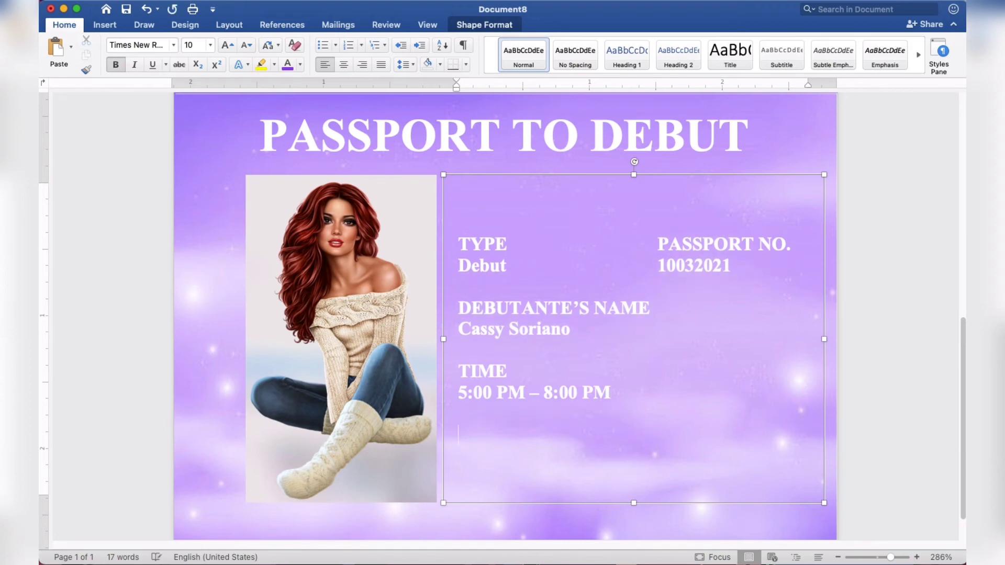
{"action": "type", "text": "PLACE"}
{"action": "key", "text": "Return"}
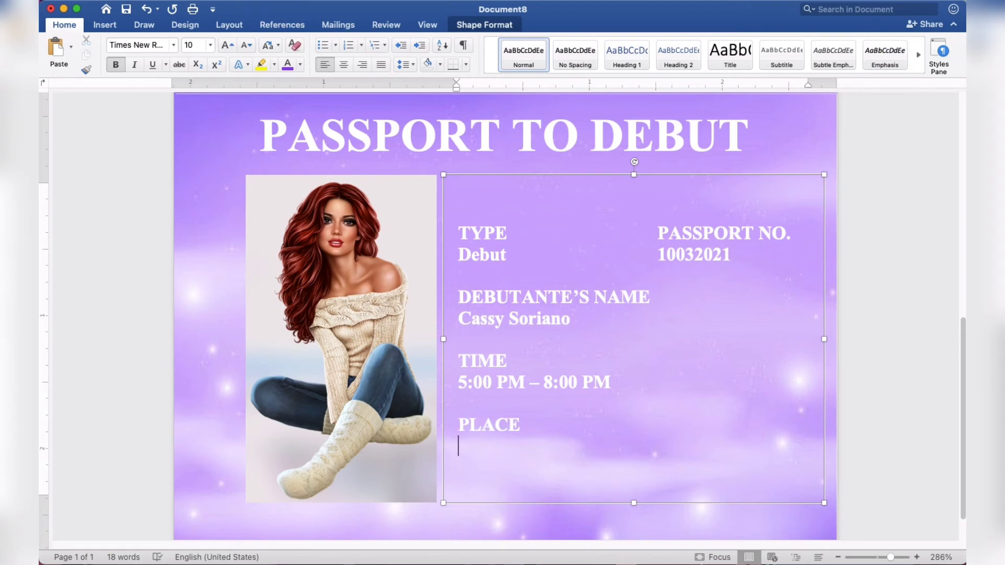
{"action": "type", "text": "Japanese"}
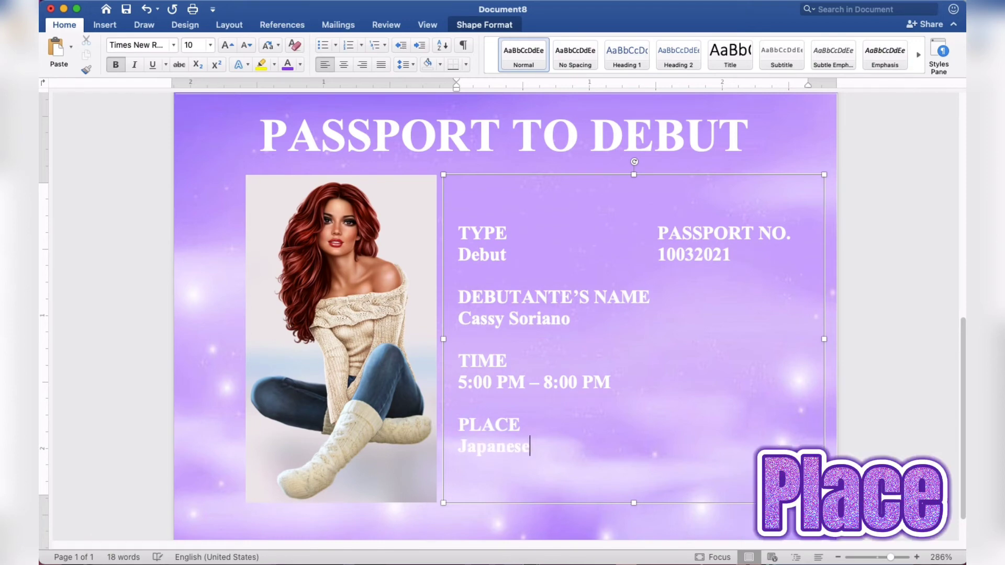
{"action": "type", "text": " Garden"}
{"action": "key", "text": "Return"}
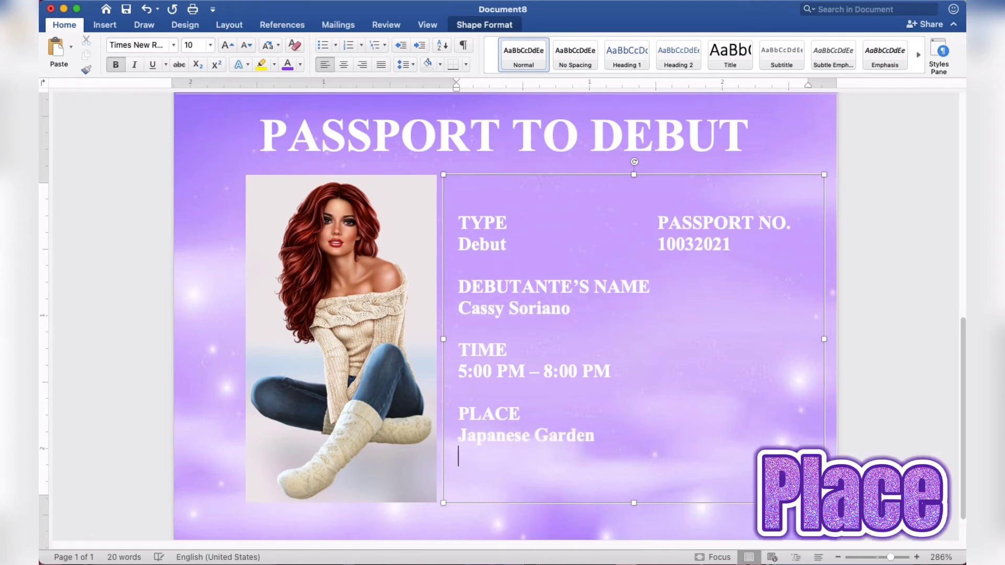
{"action": "type", "text": "Tondali"}
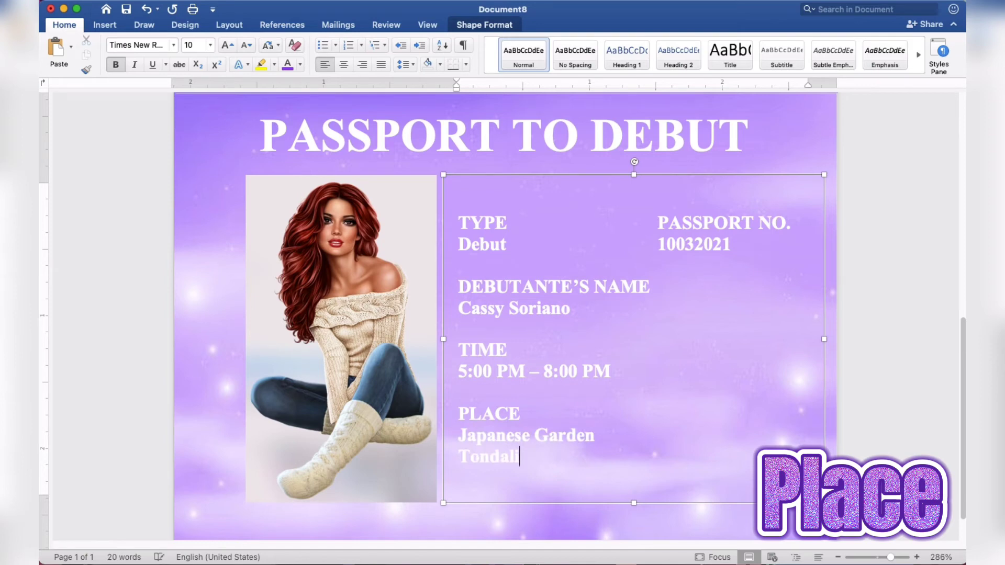
{"action": "type", "text": "gan Beach"}
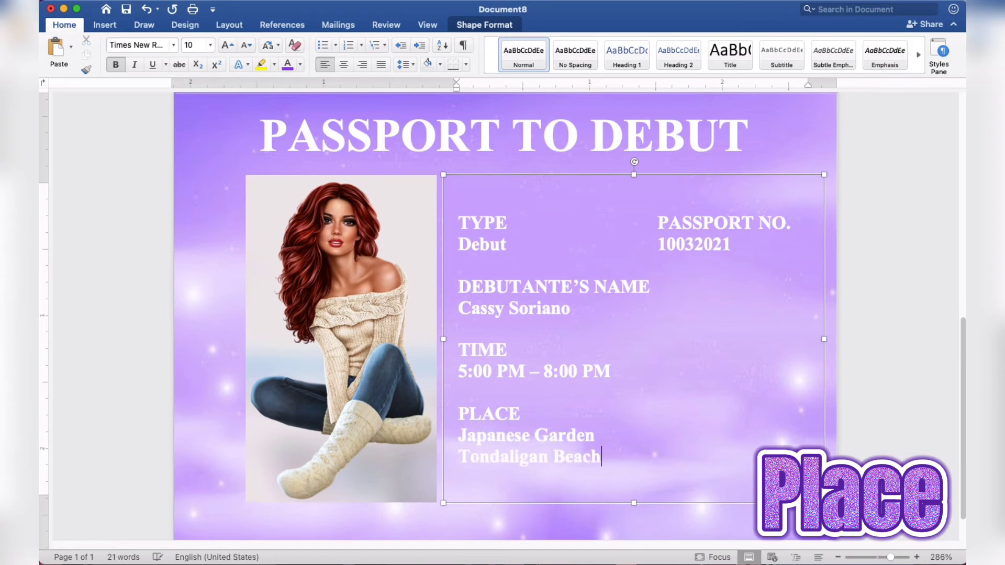
{"action": "key", "text": "Return"}
{"action": "type", "text": "Dagup"}
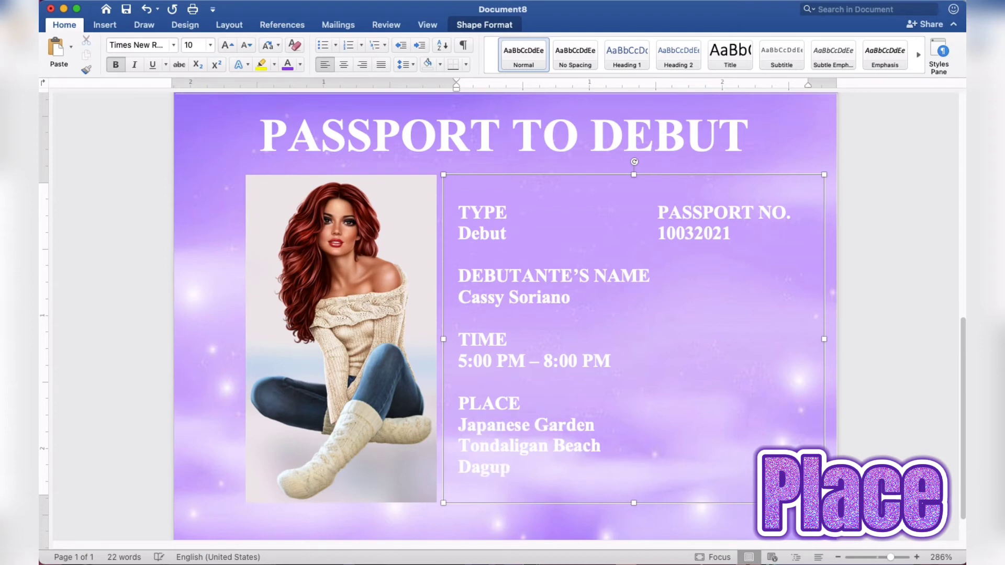
{"action": "type", "text": "an City"}
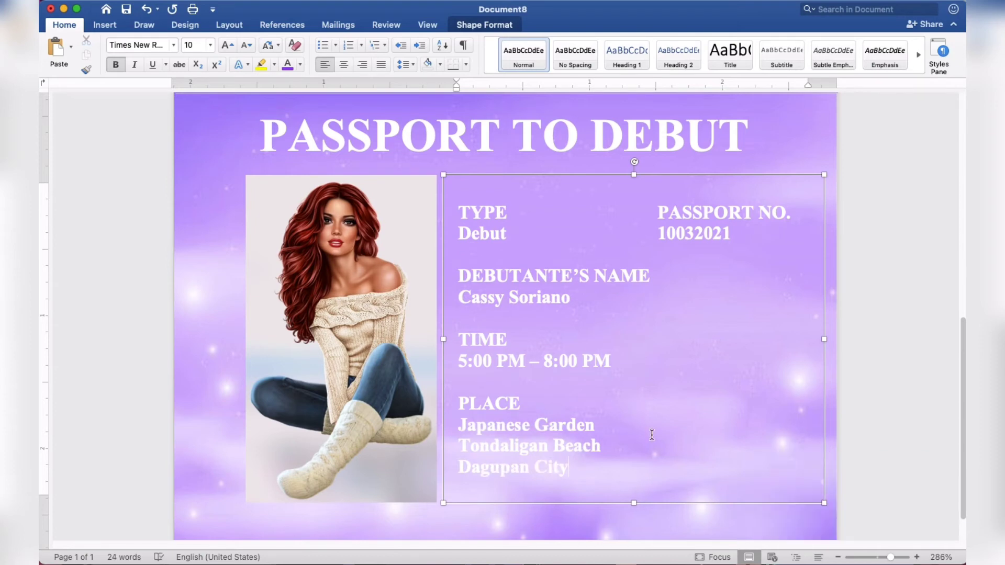
Make the place, time, name, Debut and passport-number values non-bold, 9 pt and purple.
{"action": "mouse_move", "coordinate": [570, 468]}
{"action": "left_mouse_down"}
{"action": "mouse_move", "coordinate": [473, 437]}
{"action": "mouse_move", "coordinate": [511, 411]}
{"action": "left_mouse_up"}
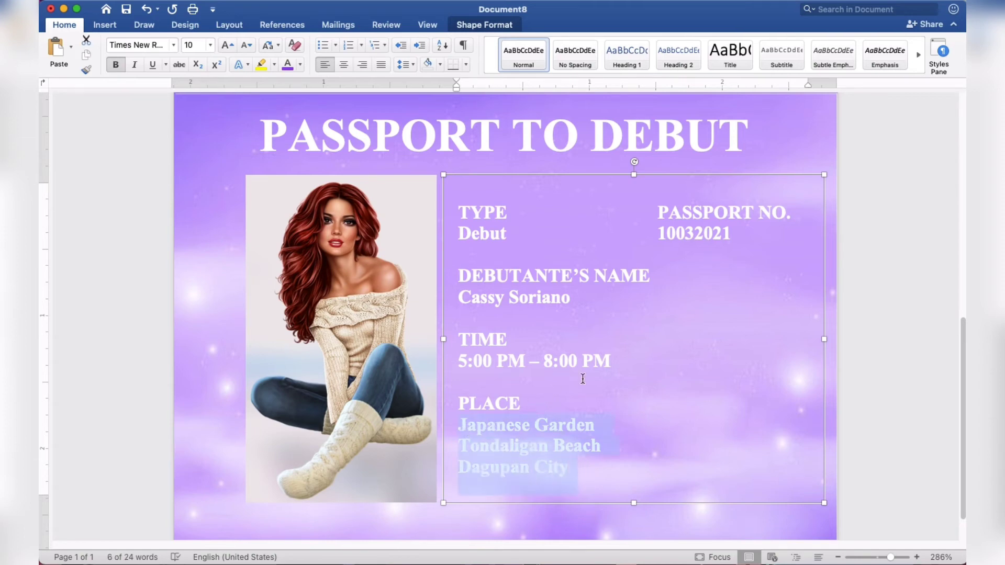
{"action": "left_click_drag", "start_coordinate": [612, 363], "coordinate": [459, 363]}
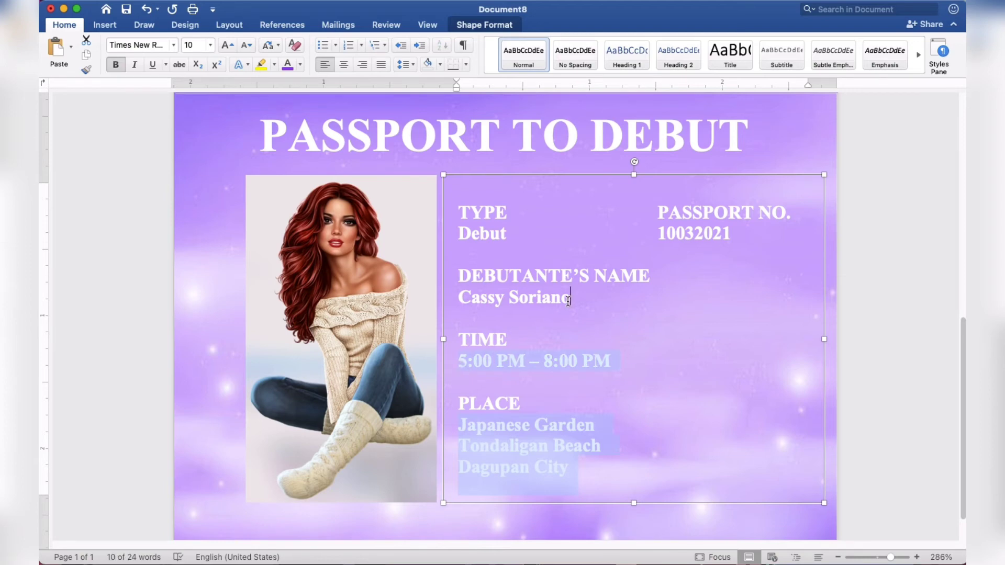
{"action": "left_click_drag", "start_coordinate": [569, 300], "coordinate": [478, 302]}
{"action": "left_click_drag", "start_coordinate": [511, 234], "coordinate": [459, 234]}
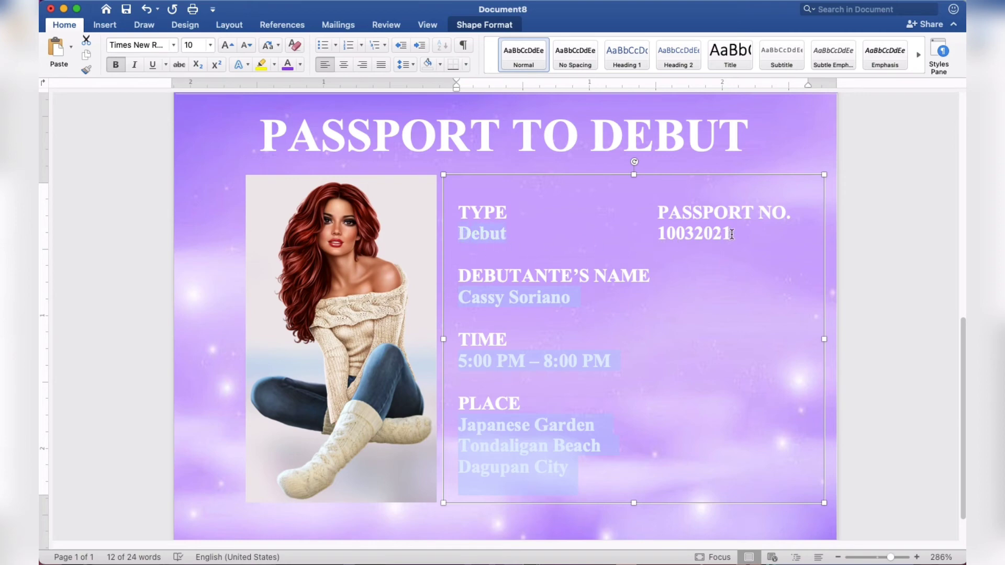
{"action": "left_click_drag", "start_coordinate": [731, 234], "coordinate": [661, 234]}
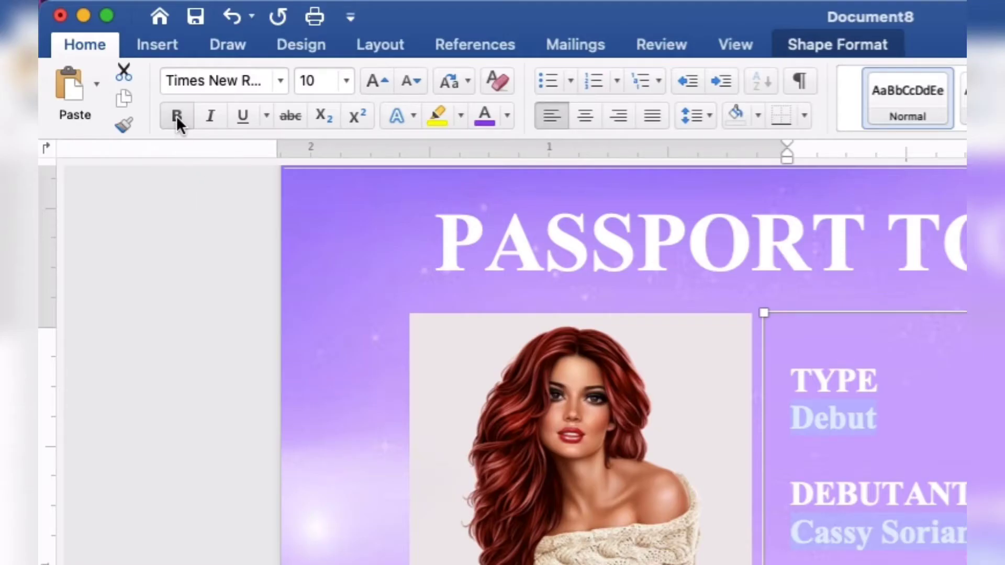
{"action": "left_click", "coordinate": [177, 117]}
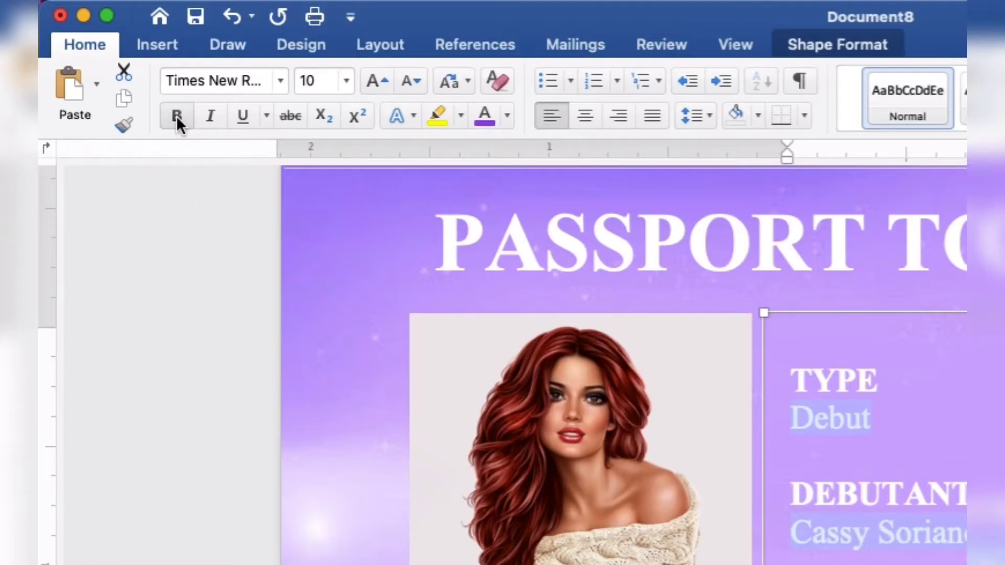
{"action": "left_click", "coordinate": [323, 81]}
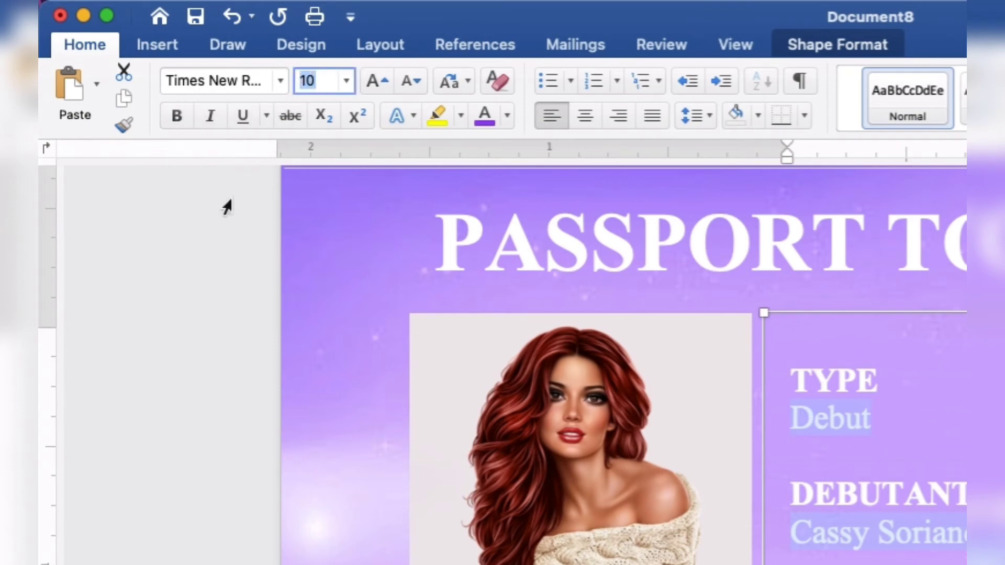
{"action": "type", "text": "9"}
{"action": "key", "text": "Return"}
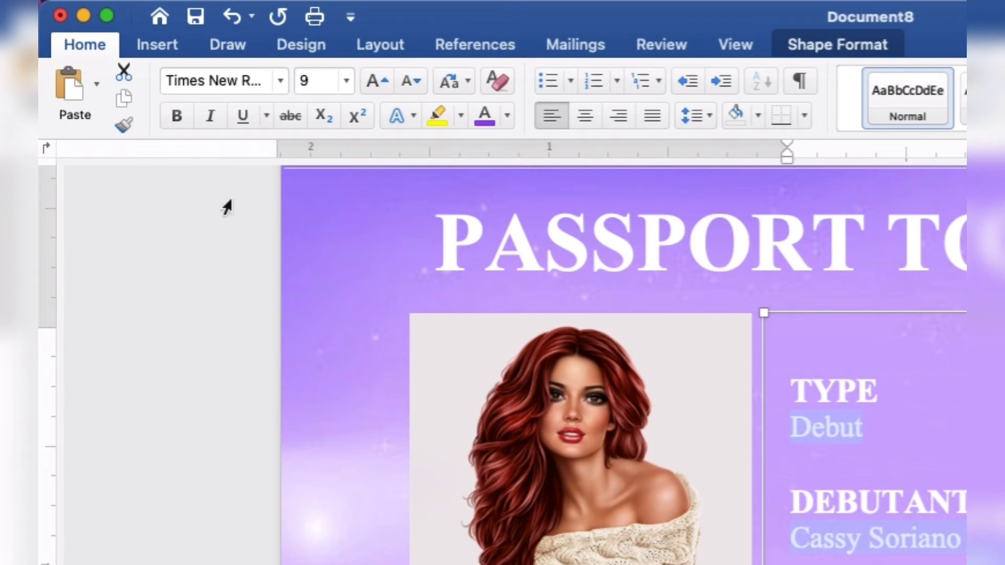
{"action": "left_click", "coordinate": [506, 117]}
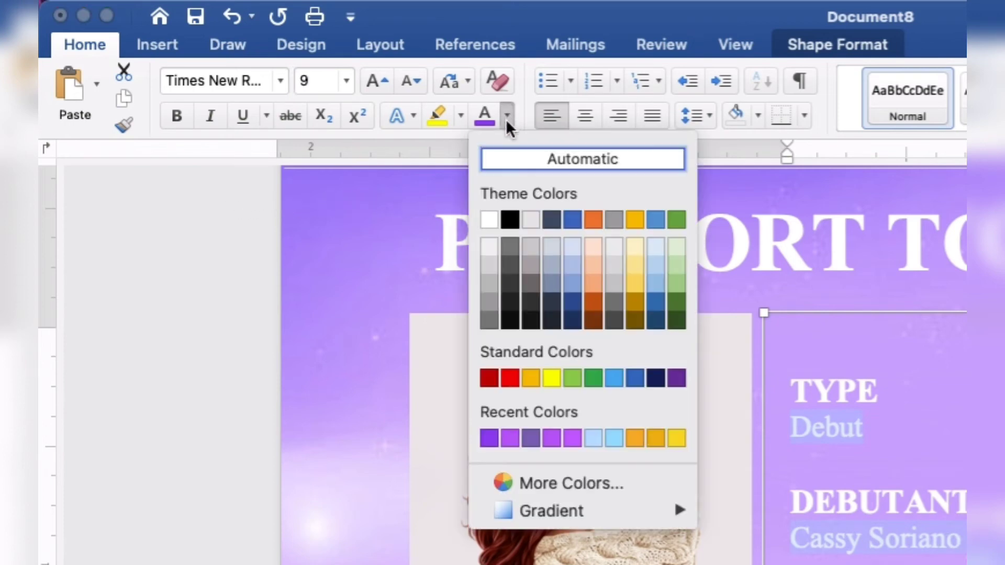
{"action": "left_click", "coordinate": [489, 442]}
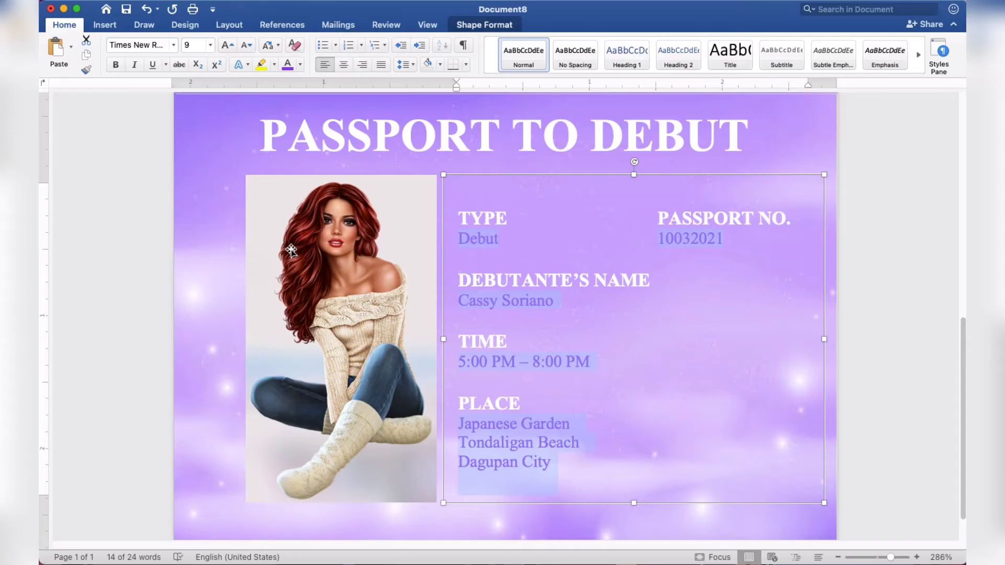
Insert the purple butterfly image from file into the page.
{"action": "left_click", "coordinate": [901, 341]}
{"action": "scroll", "coordinate": [901, 341], "scroll_direction": "up", "scroll_amount": 10}
{"action": "scroll", "coordinate": [901, 342], "scroll_direction": "down", "scroll_amount": 1}
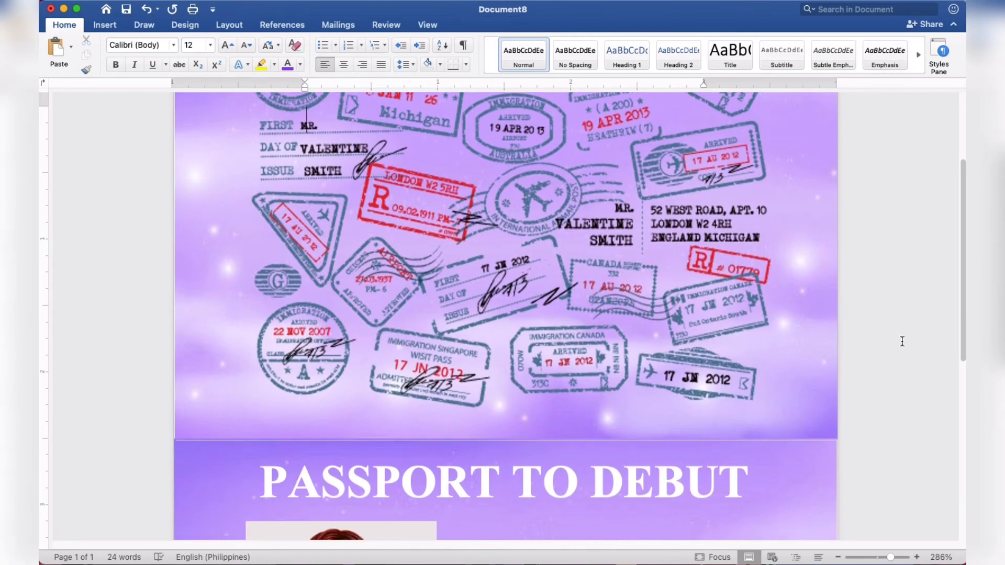
{"action": "scroll", "coordinate": [902, 341], "scroll_direction": "down", "scroll_amount": 5}
{"action": "scroll", "coordinate": [902, 342], "scroll_direction": "down", "scroll_amount": 3}
{"action": "scroll", "coordinate": [901, 341], "scroll_direction": "down", "scroll_amount": 2}
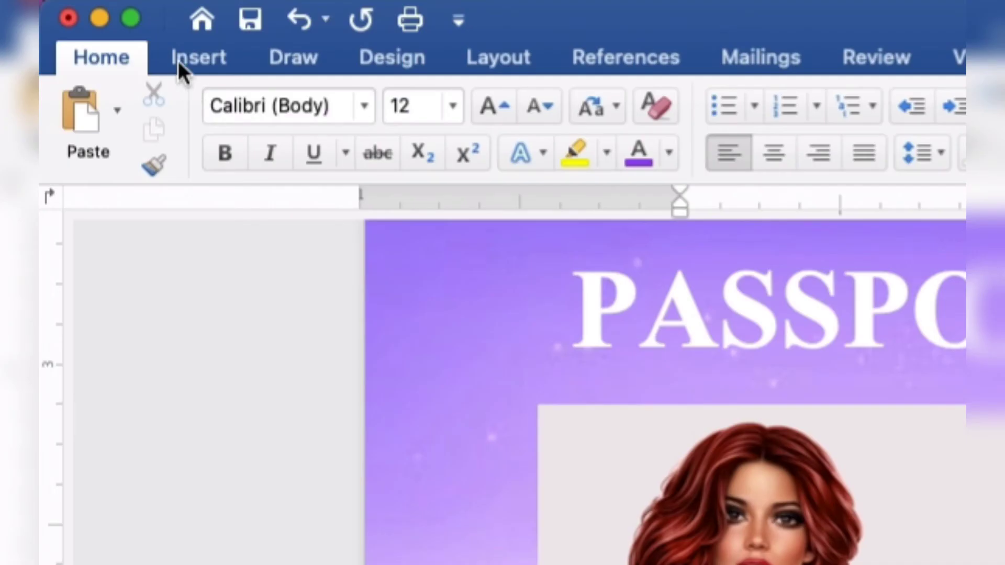
{"action": "left_click", "coordinate": [178, 60]}
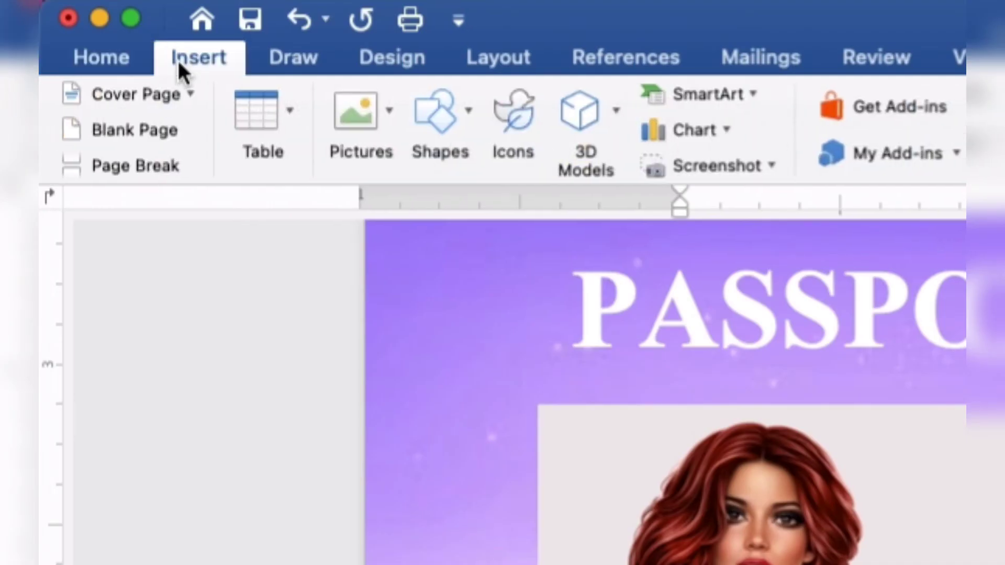
{"action": "left_click", "coordinate": [387, 112]}
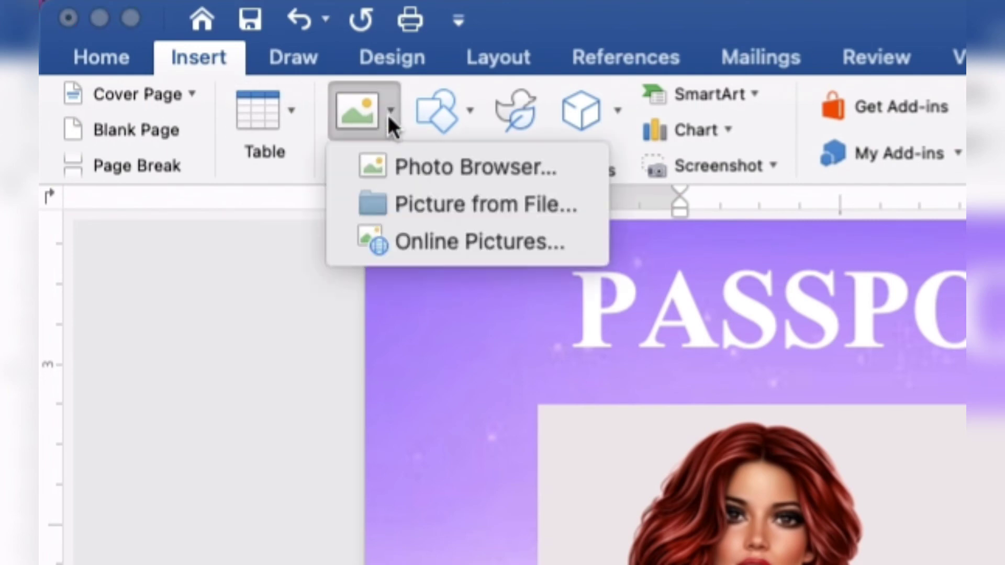
{"action": "left_click", "coordinate": [409, 206]}
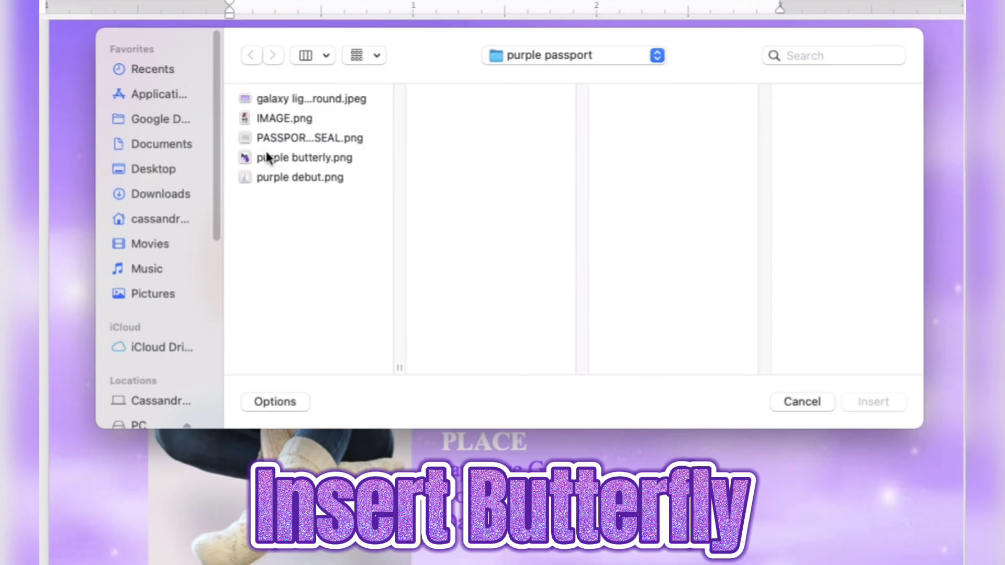
{"action": "left_click", "coordinate": [267, 157]}
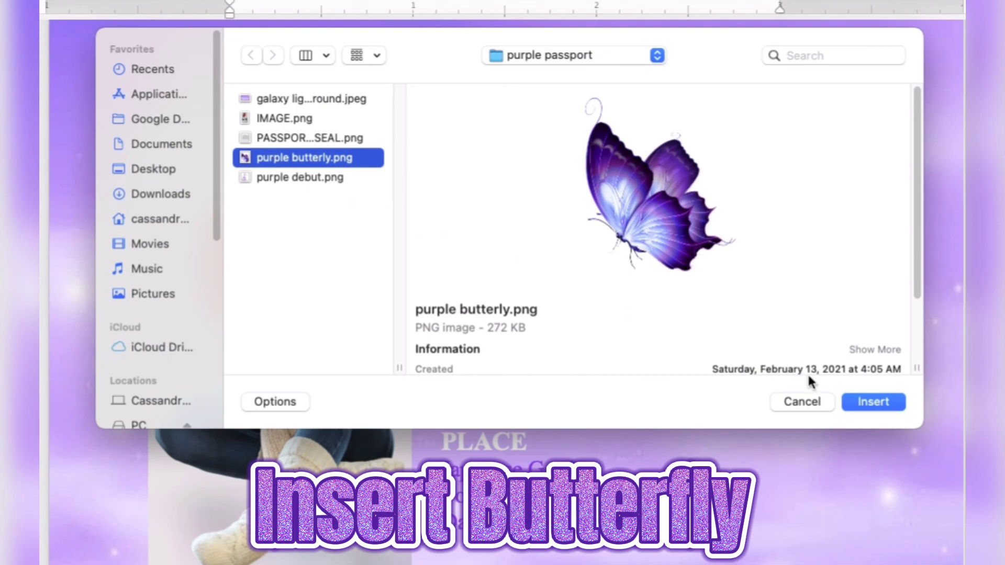
{"action": "left_click", "coordinate": [868, 403]}
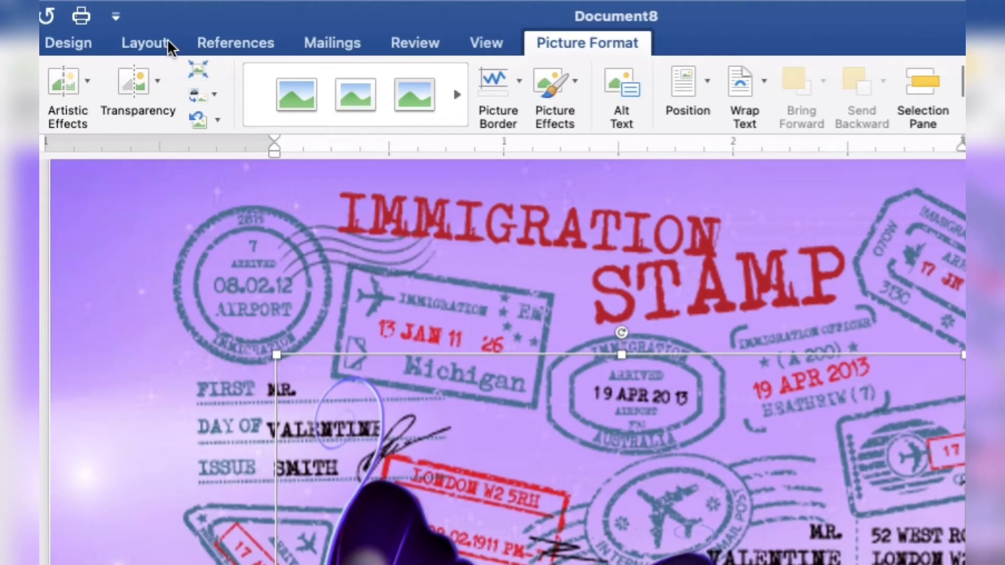
Set the butterfly to Behind Text wrapping, then Bring in Front of Text.
{"action": "left_click", "coordinate": [235, 24]}
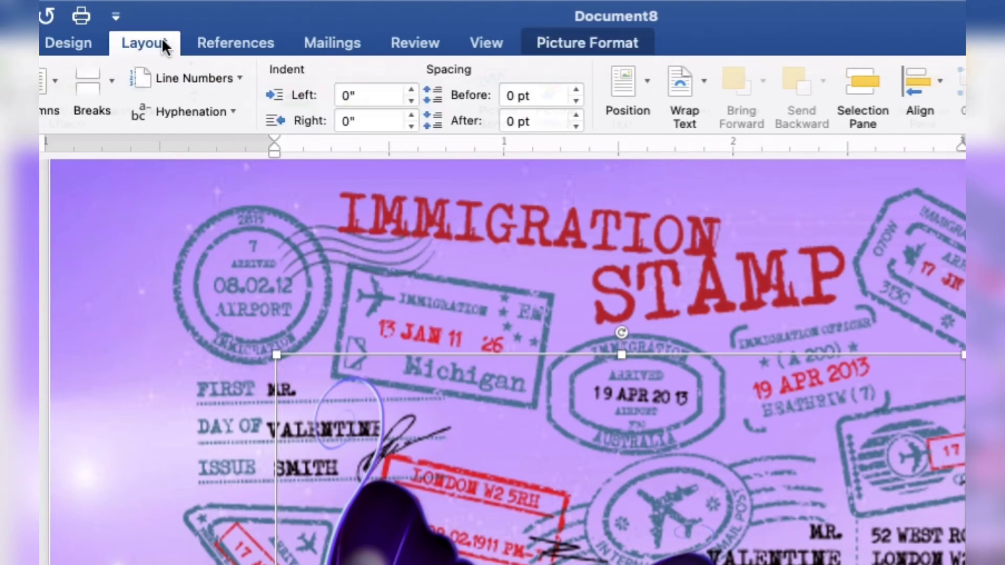
{"action": "left_click", "coordinate": [680, 81]}
{"action": "left_click", "coordinate": [722, 280]}
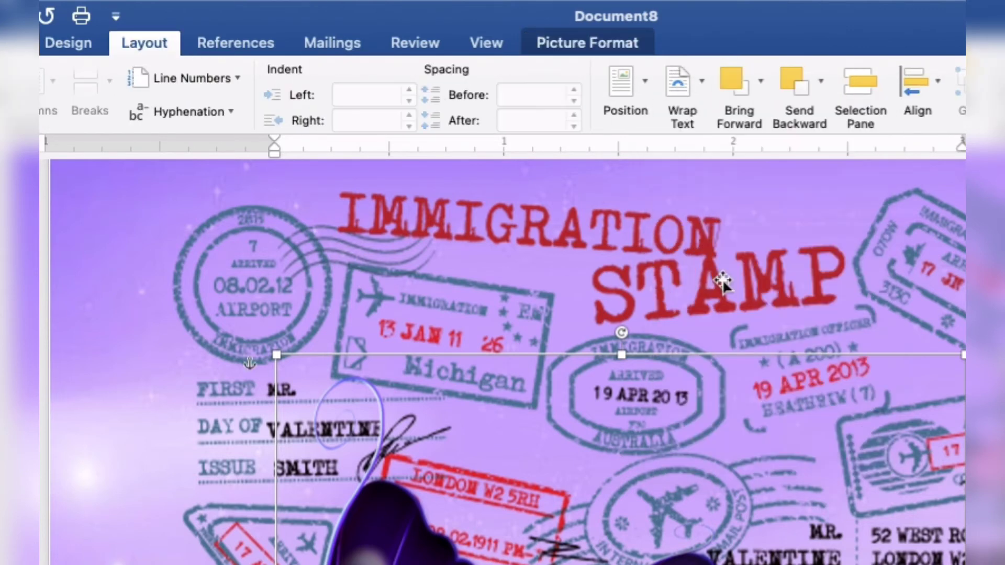
{"action": "left_click", "coordinate": [762, 92]}
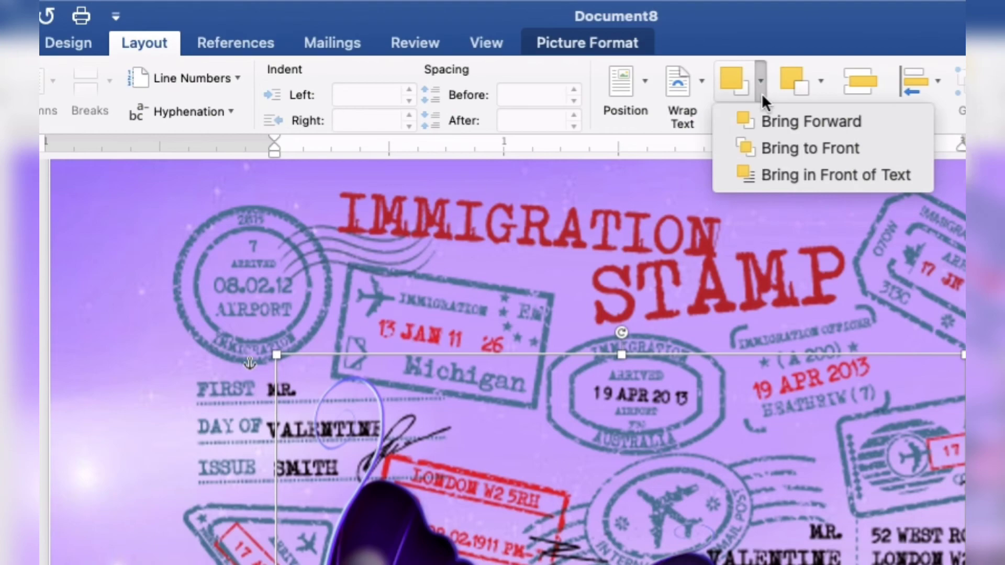
{"action": "left_click", "coordinate": [777, 174]}
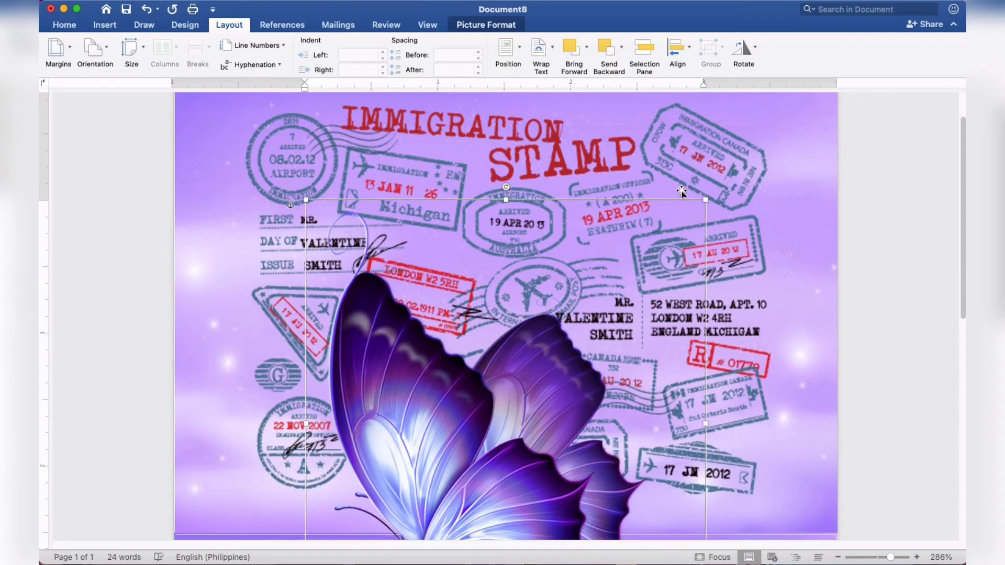
Drag the butterfly down, shrink it, and place it to the right of the TIME and PLACE details.
{"action": "left_click_drag", "start_coordinate": [713, 200], "coordinate": [590, 311]}
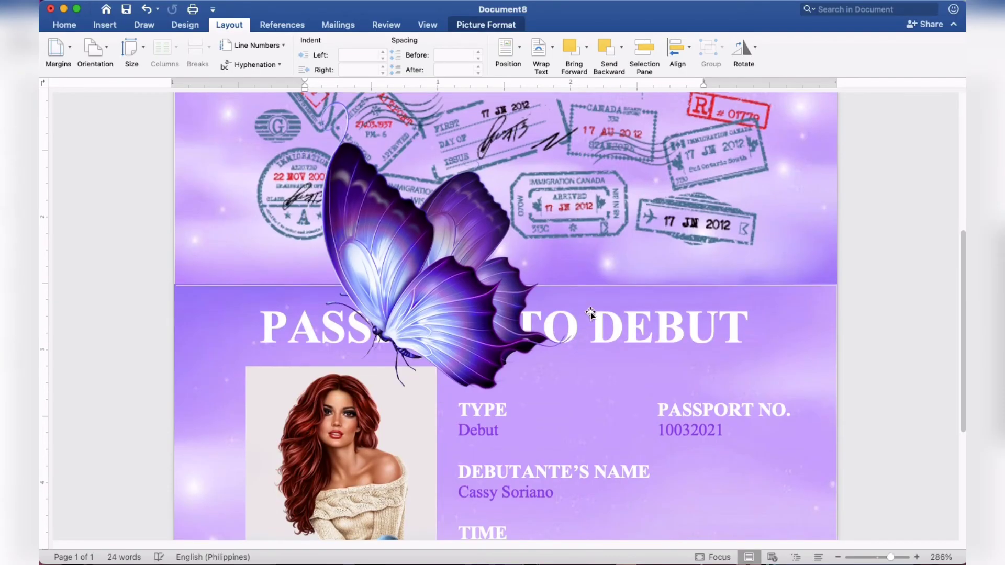
{"action": "scroll", "coordinate": [591, 312], "scroll_direction": "down", "scroll_amount": 2}
{"action": "left_click_drag", "start_coordinate": [442, 212], "coordinate": [612, 408]}
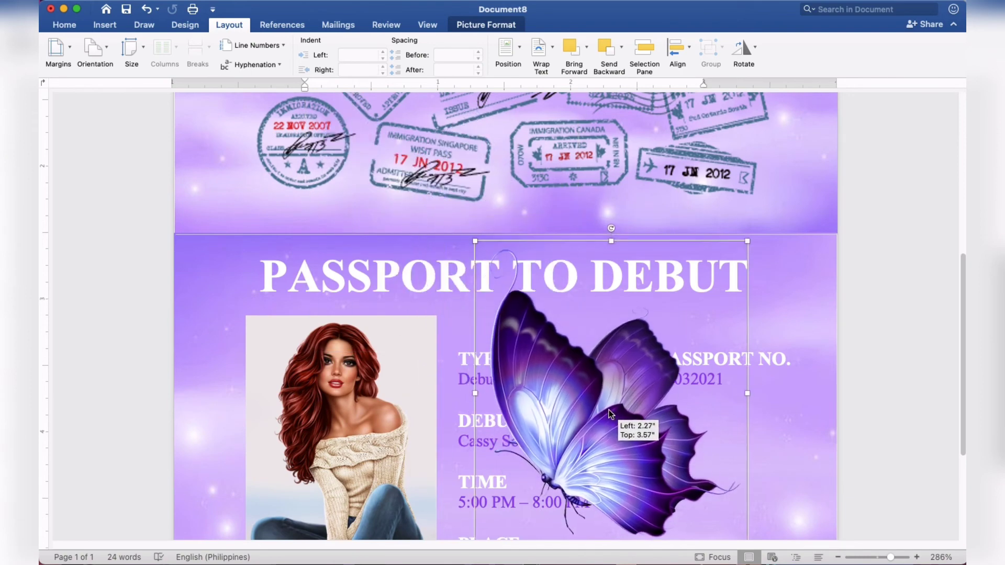
{"action": "scroll", "coordinate": [729, 376], "scroll_direction": "down", "scroll_amount": 2}
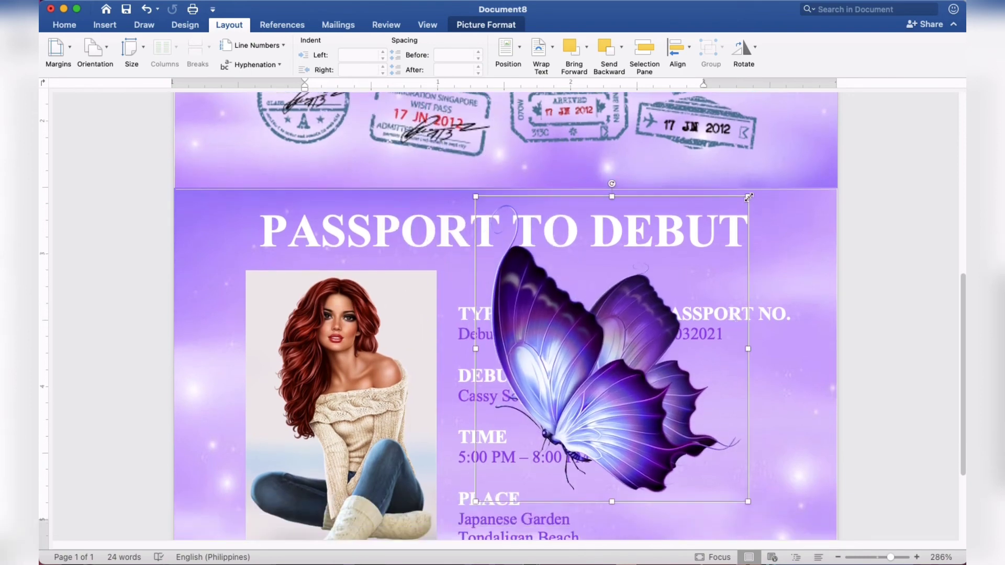
{"action": "mouse_move", "coordinate": [748, 202]}
{"action": "left_mouse_down"}
{"action": "mouse_move", "coordinate": [700, 269]}
{"action": "mouse_move", "coordinate": [668, 286]}
{"action": "mouse_move", "coordinate": [756, 374]}
{"action": "left_mouse_up"}
{"action": "scroll", "coordinate": [668, 304], "scroll_direction": "down", "scroll_amount": 5}
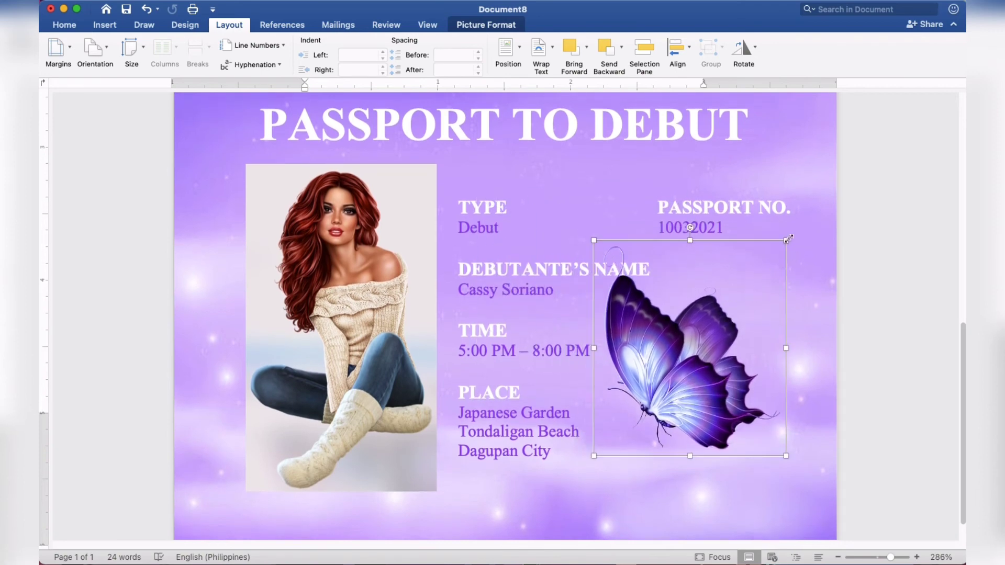
{"action": "left_click_drag", "start_coordinate": [786, 241], "coordinate": [766, 280]}
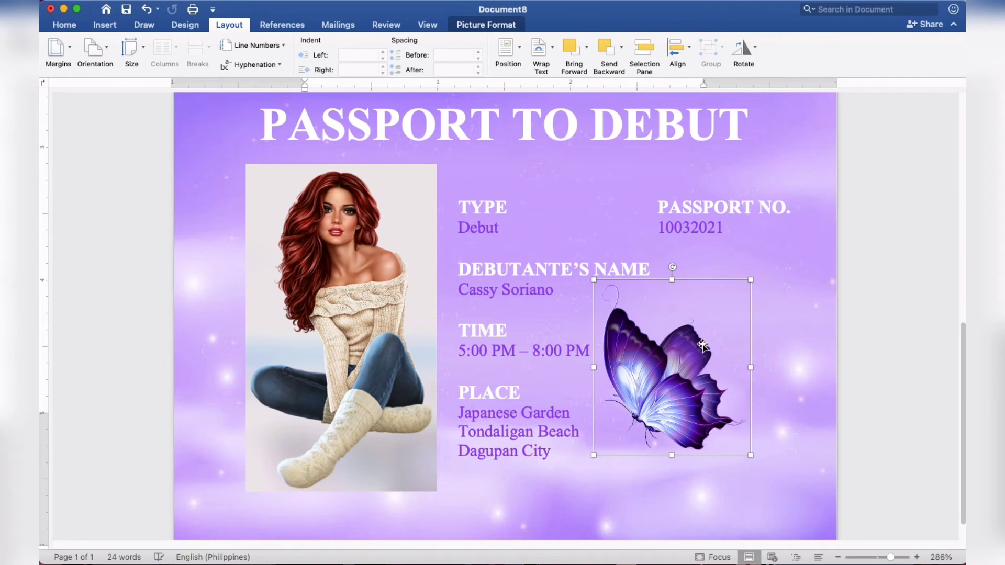
{"action": "mouse_move", "coordinate": [702, 346]}
{"action": "left_mouse_down"}
{"action": "mouse_move", "coordinate": [698, 357]}
{"action": "mouse_move", "coordinate": [725, 363]}
{"action": "left_mouse_up"}
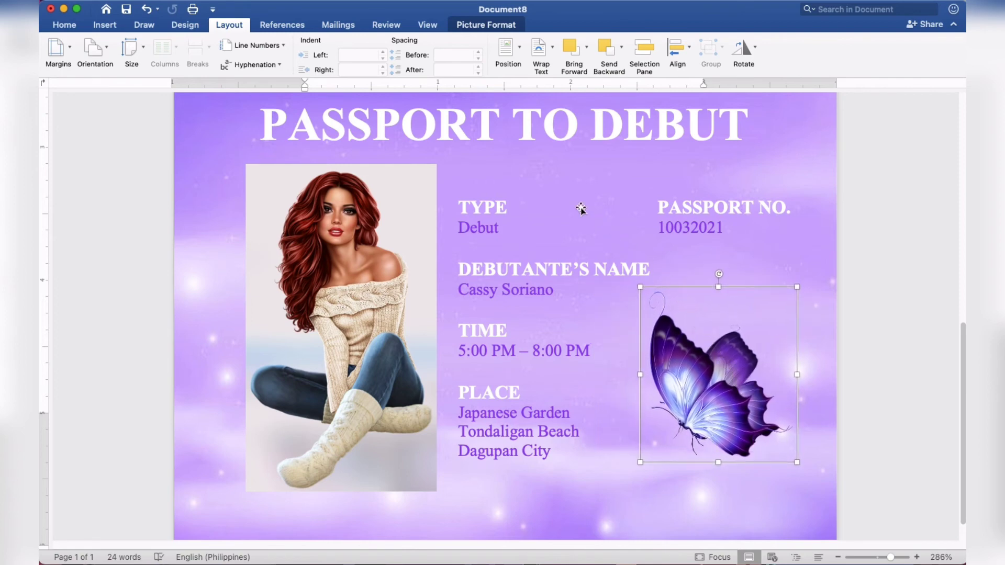
Copy and paste the PASSPORT TO DEBUT title box, move the duplicate to the page bottom, and select its text.
{"action": "left_click", "coordinate": [503, 131]}
{"action": "right_click", "coordinate": [545, 244]}
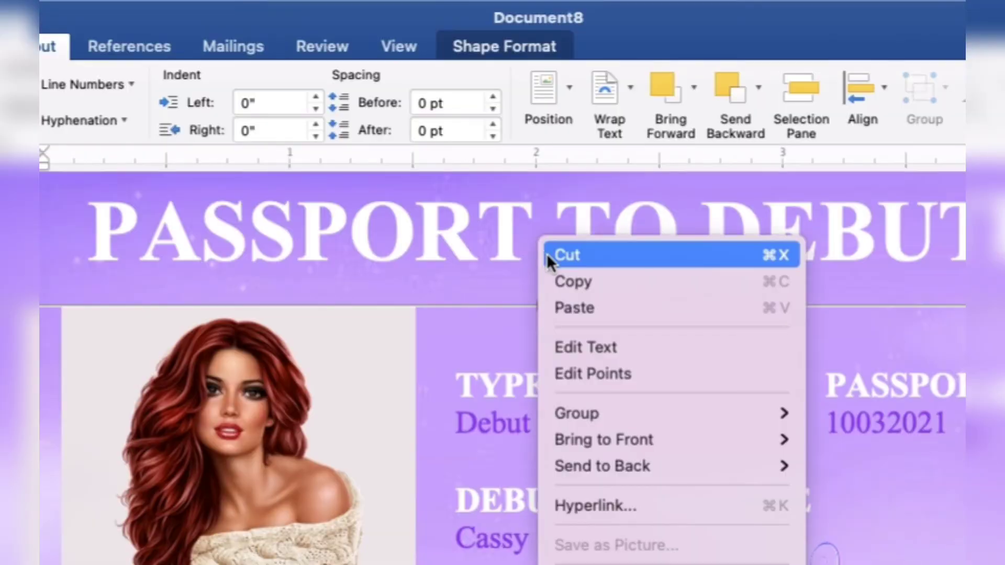
{"action": "left_click", "coordinate": [552, 277]}
{"action": "right_click", "coordinate": [513, 235]}
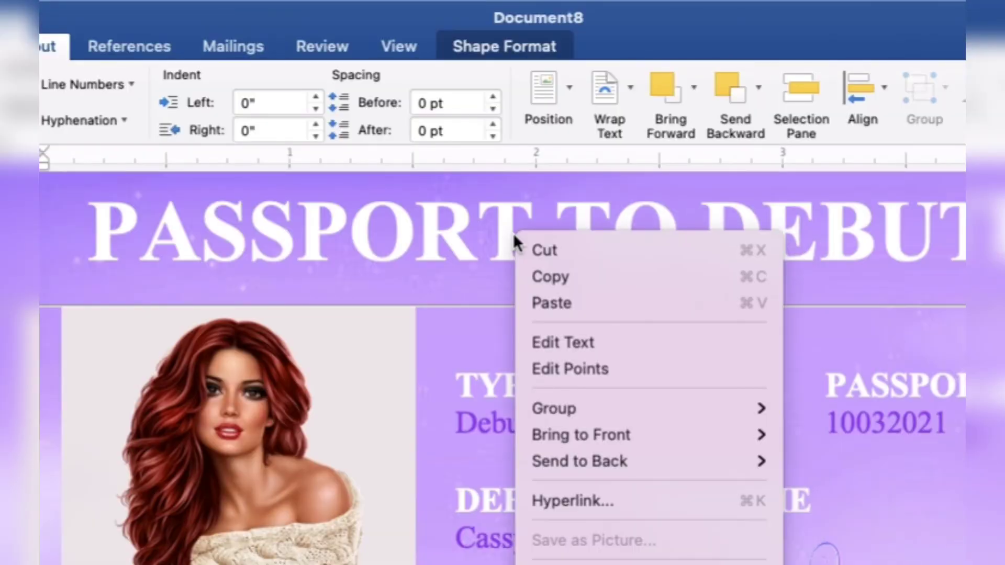
{"action": "left_click", "coordinate": [541, 304]}
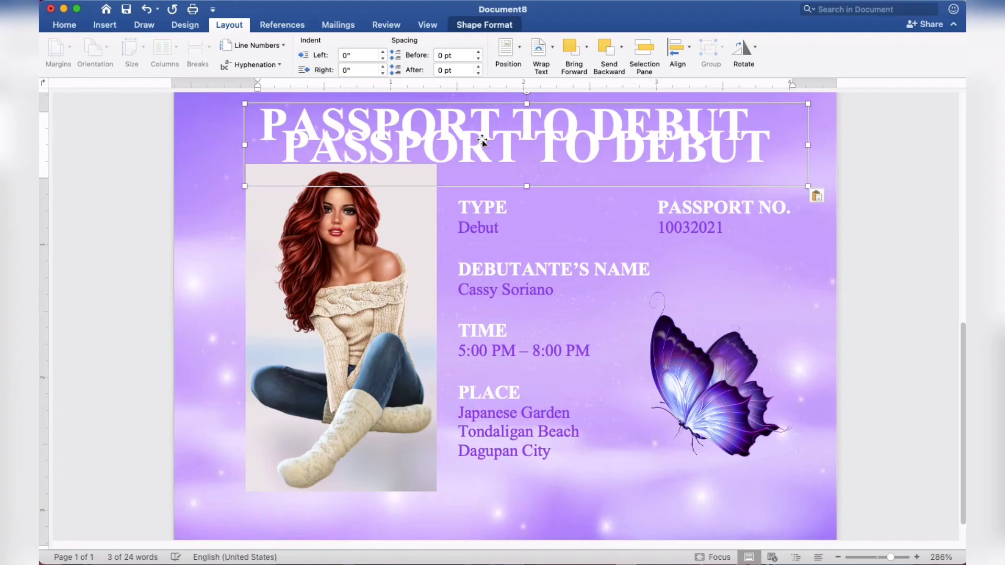
{"action": "mouse_move", "coordinate": [481, 146]}
{"action": "left_mouse_down"}
{"action": "mouse_move", "coordinate": [451, 361]}
{"action": "mouse_move", "coordinate": [450, 513]}
{"action": "left_mouse_up"}
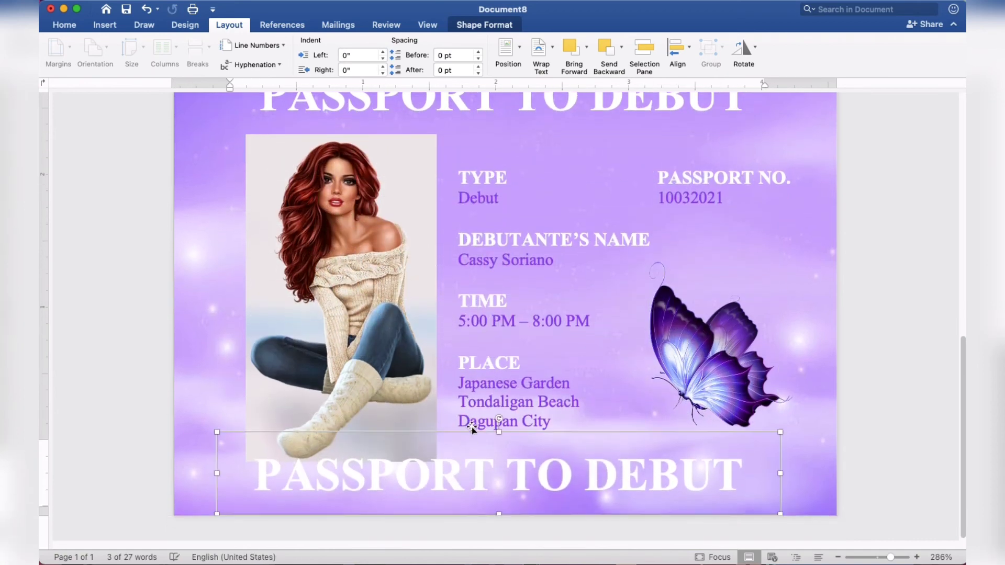
{"action": "left_click", "coordinate": [573, 479]}
{"action": "left_click_drag", "start_coordinate": [742, 475], "coordinate": [347, 479]}
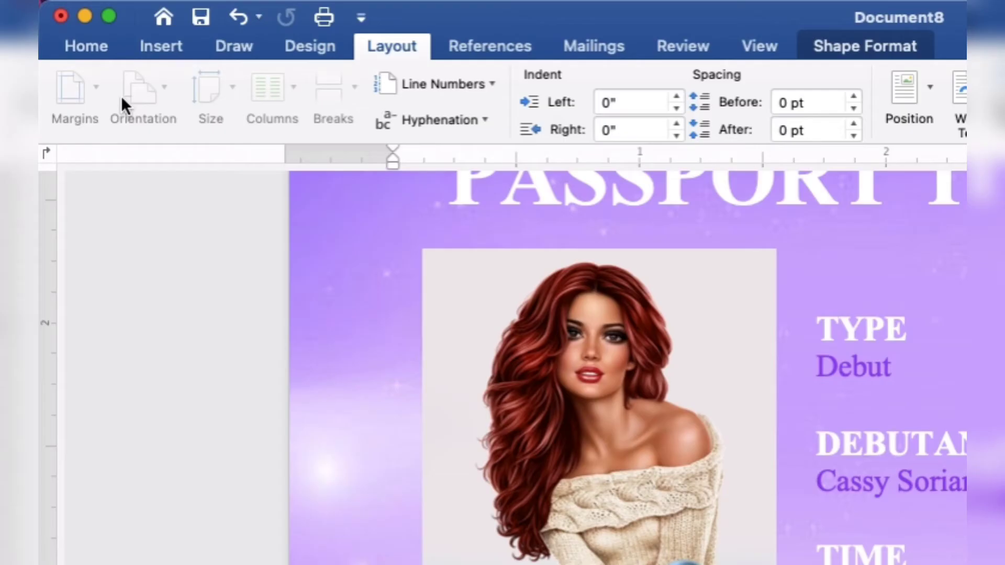
Give the bottom box 7-pt purple text and replace its wording, starting the P<< line.
{"action": "left_click", "coordinate": [86, 47]}
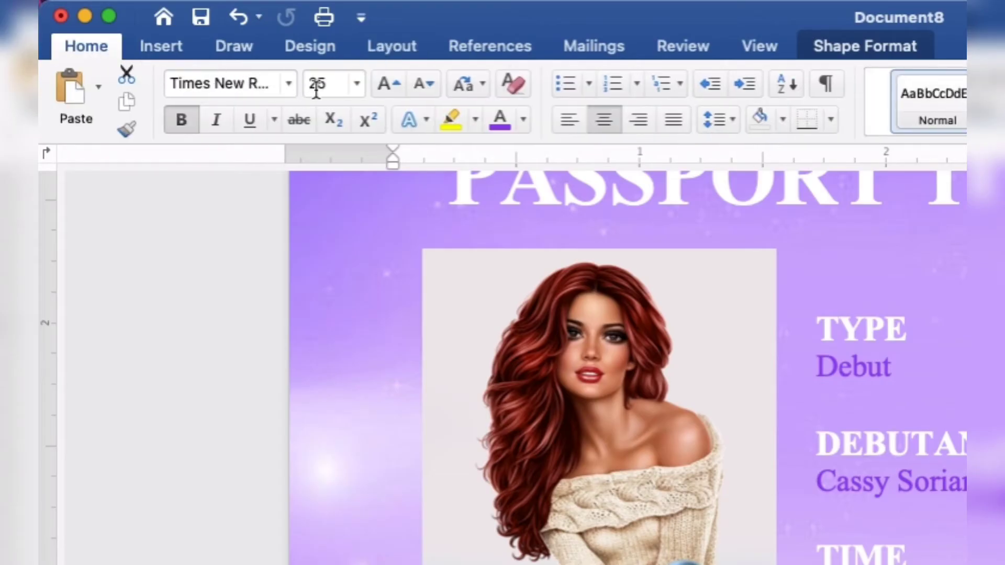
{"action": "left_click", "coordinate": [337, 83]}
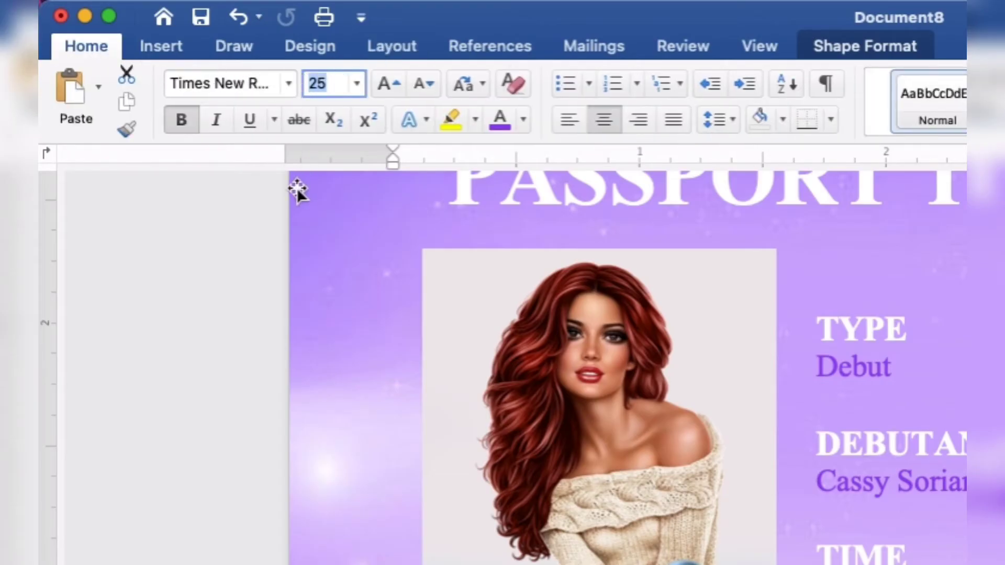
{"action": "type", "text": "7"}
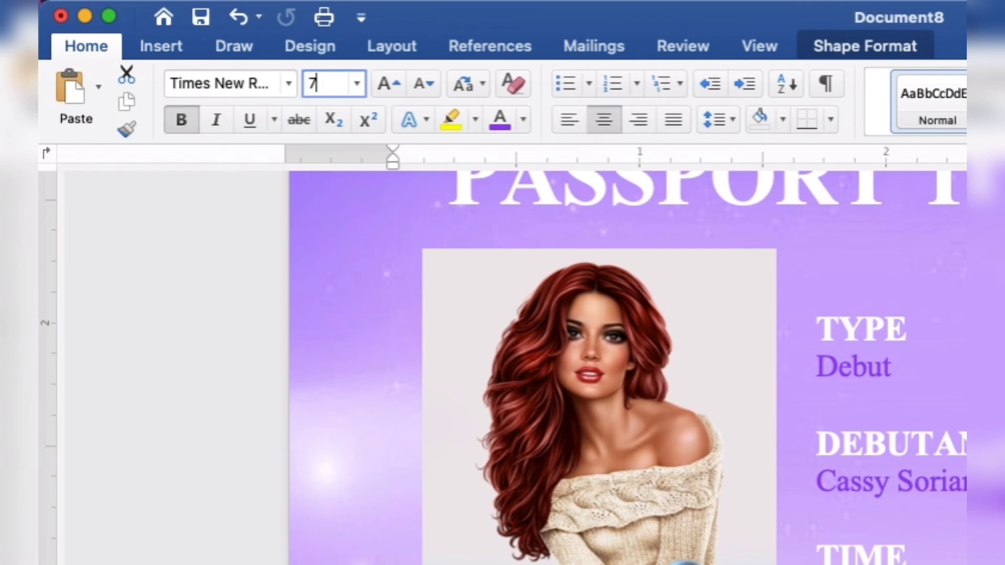
{"action": "key", "text": "Return"}
{"action": "key", "text": "ctrl+z"}
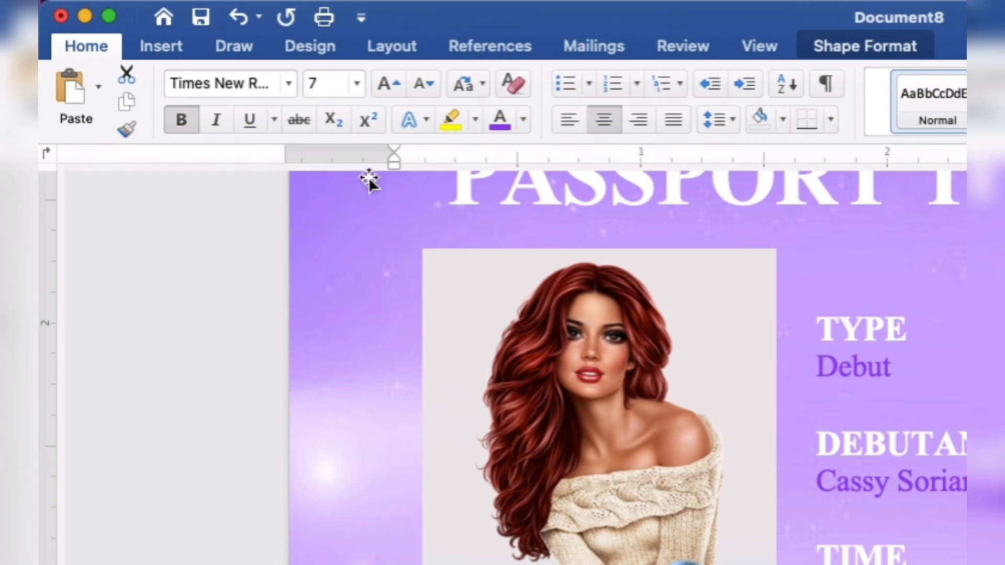
{"action": "left_click", "coordinate": [522, 119]}
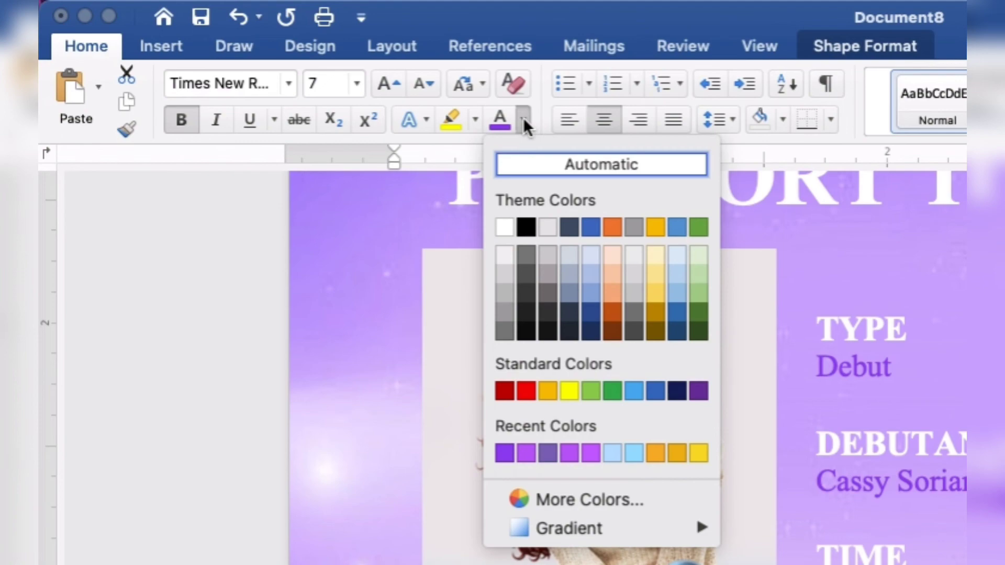
{"action": "left_click", "coordinate": [501, 453]}
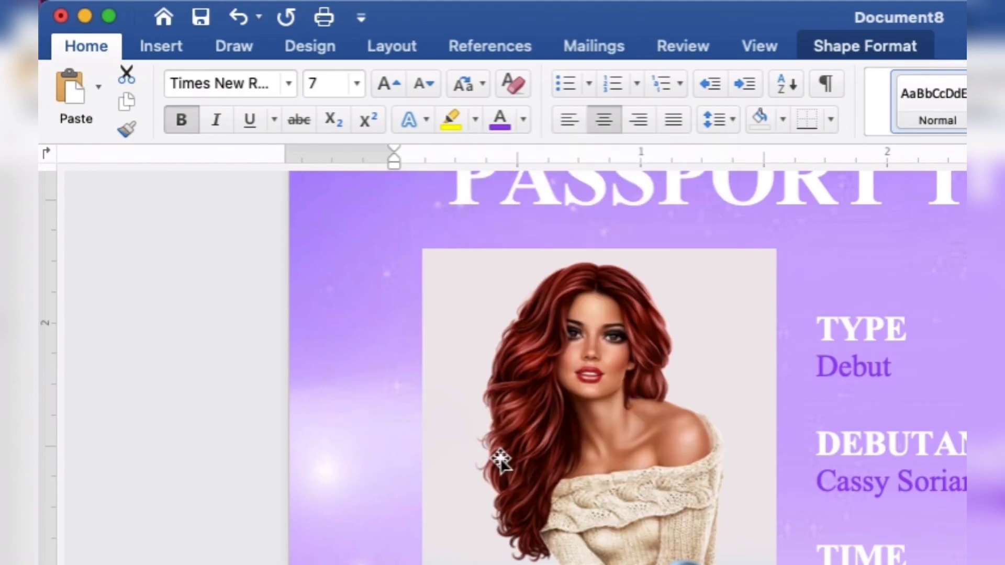
{"action": "left_click", "coordinate": [589, 476]}
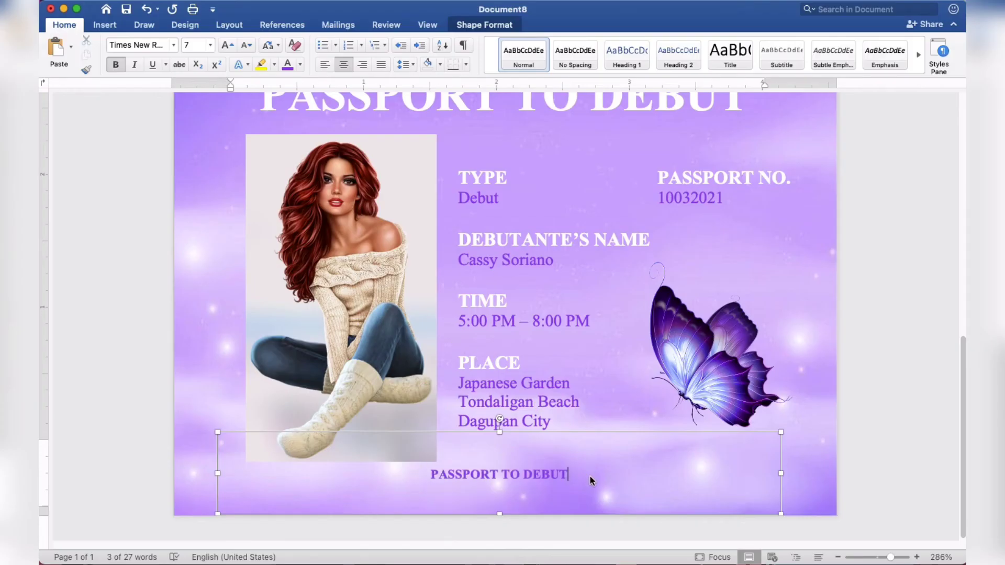
{"action": "left_click_drag", "start_coordinate": [431, 469], "coordinate": [427, 469]}
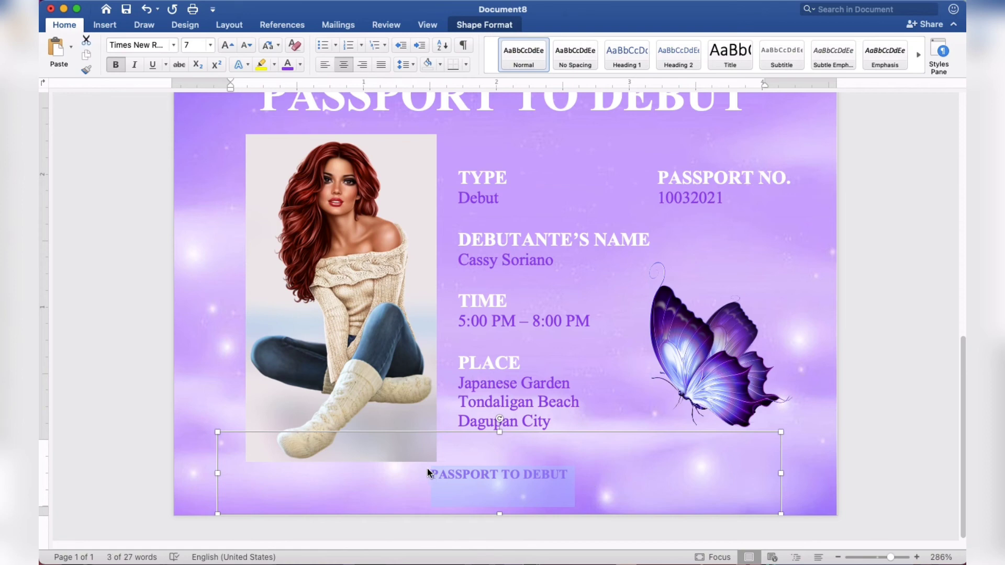
{"action": "type", "text": "P<<"}
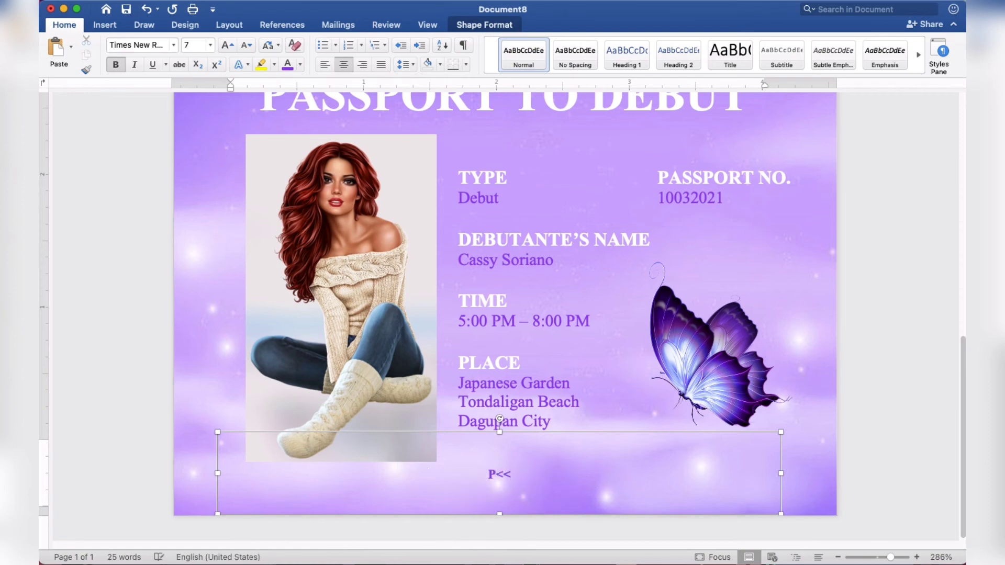
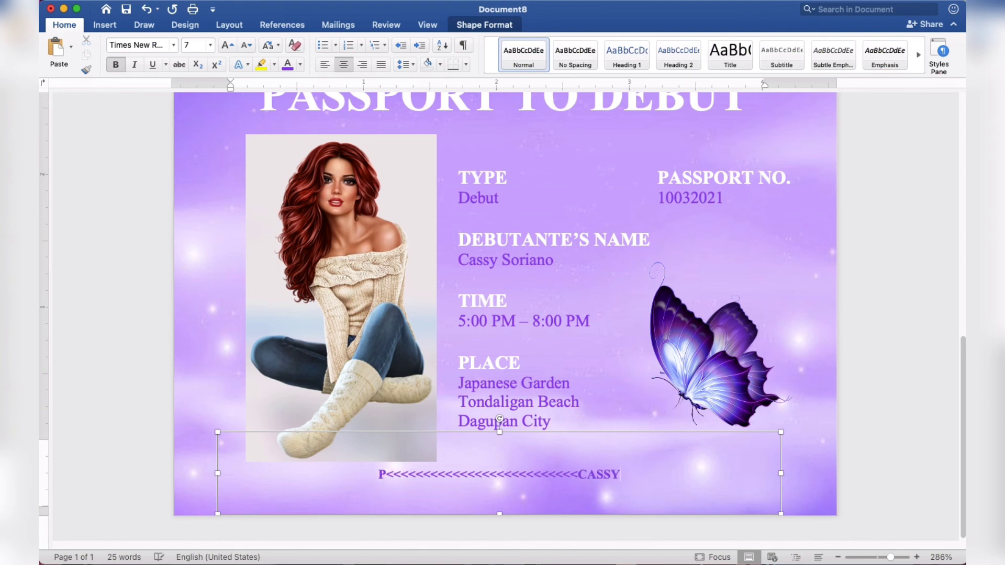
Finish the first code line by typing <<<, the debutante's surname, and a run of < characters.
{"action": "type", "text": "<<<"}
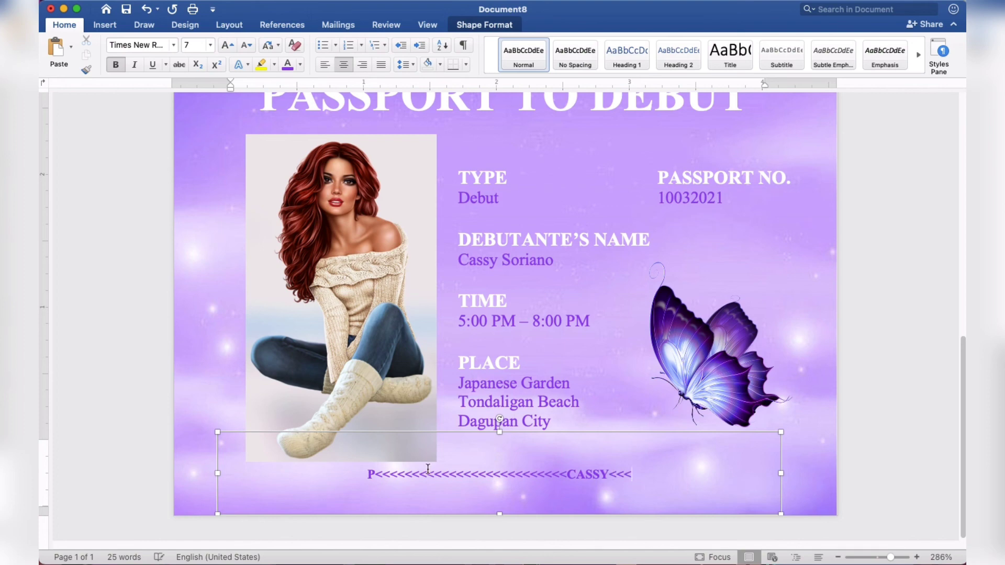
{"action": "type", "text": "SORI"}
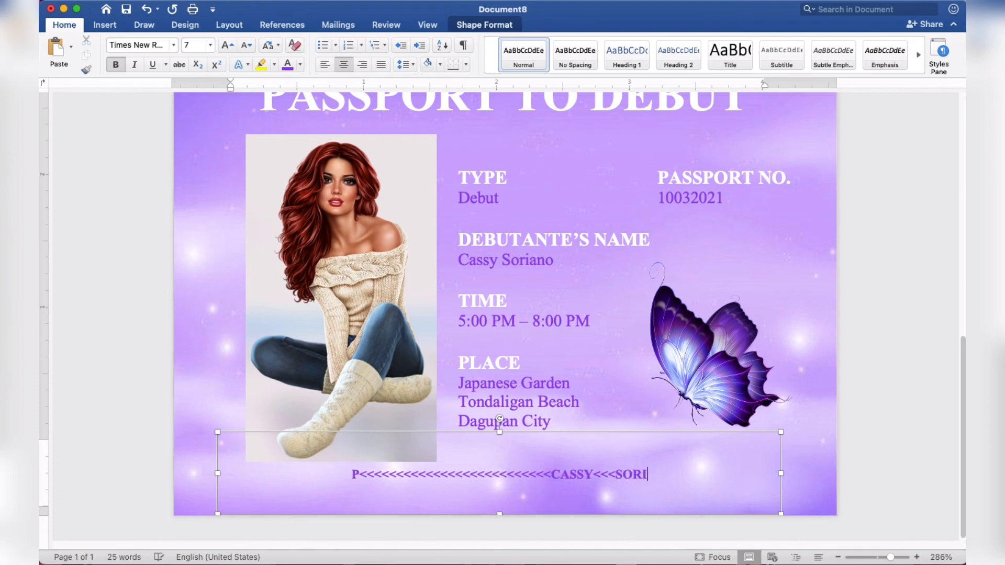
{"action": "type", "text": "ANO<<<"}
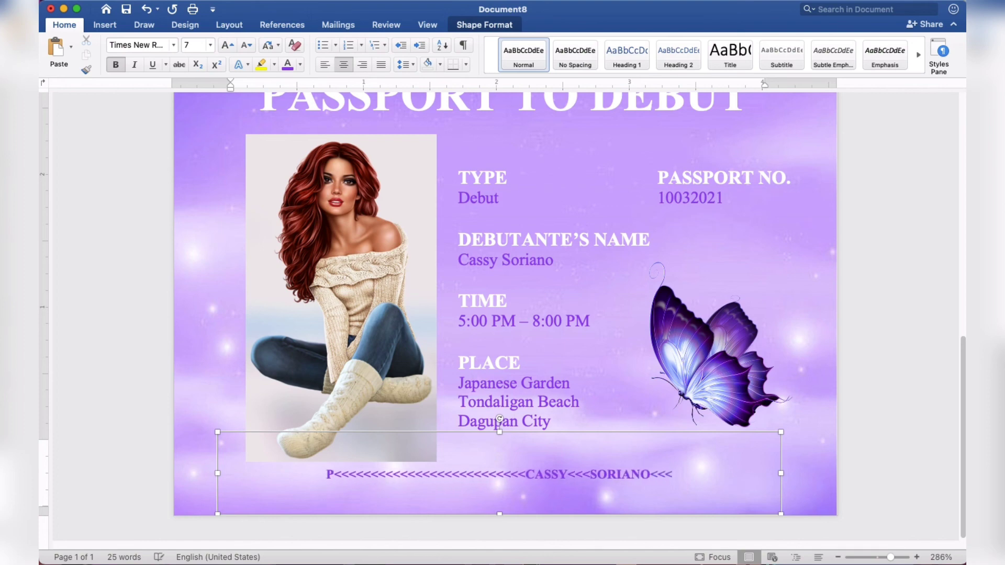
{"action": "type", "text": "<<<<<<<<<<<<<<<"}
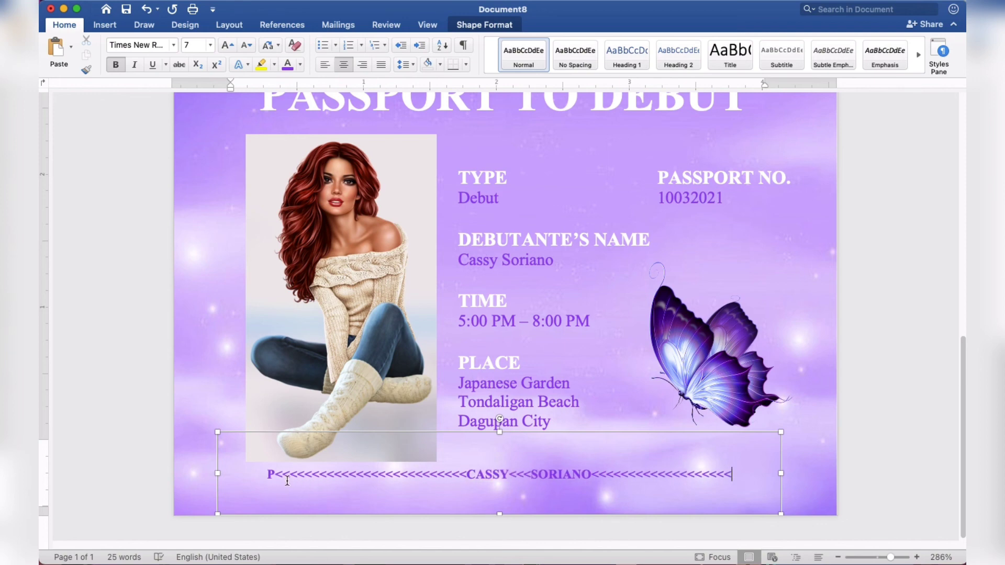
Widen the code box, add a second line with 10032021 between chevrons, and shorten the box to 0.45 inches.
{"action": "left_click_drag", "start_coordinate": [216, 473], "coordinate": [203, 476]}
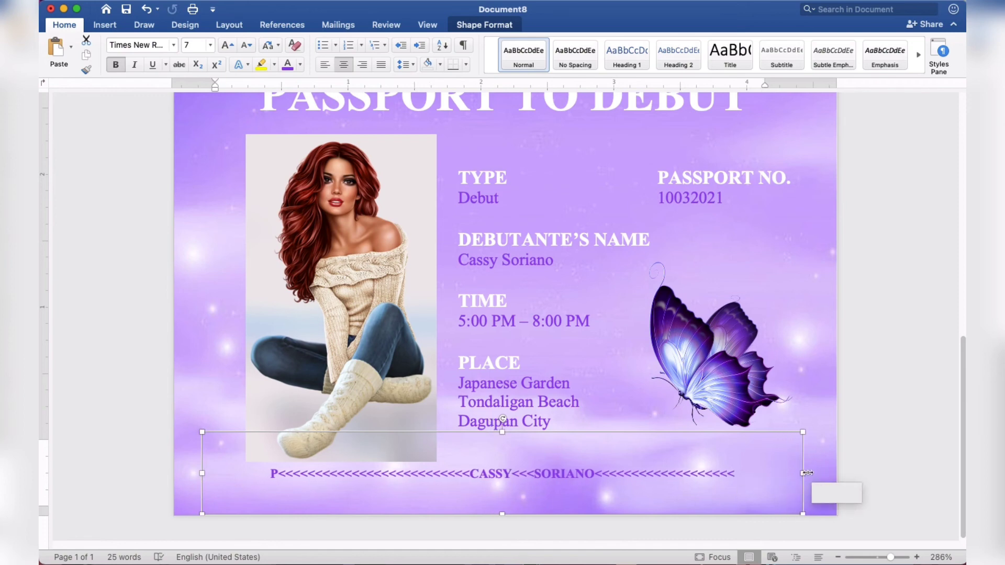
{"action": "left_click_drag", "start_coordinate": [782, 473], "coordinate": [805, 475]}
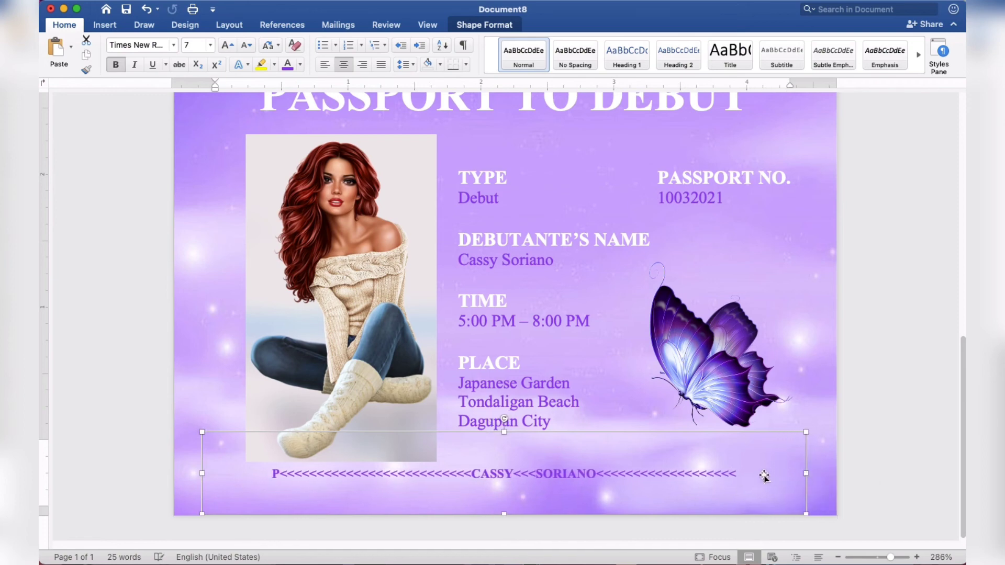
{"action": "type", "text": "<<"}
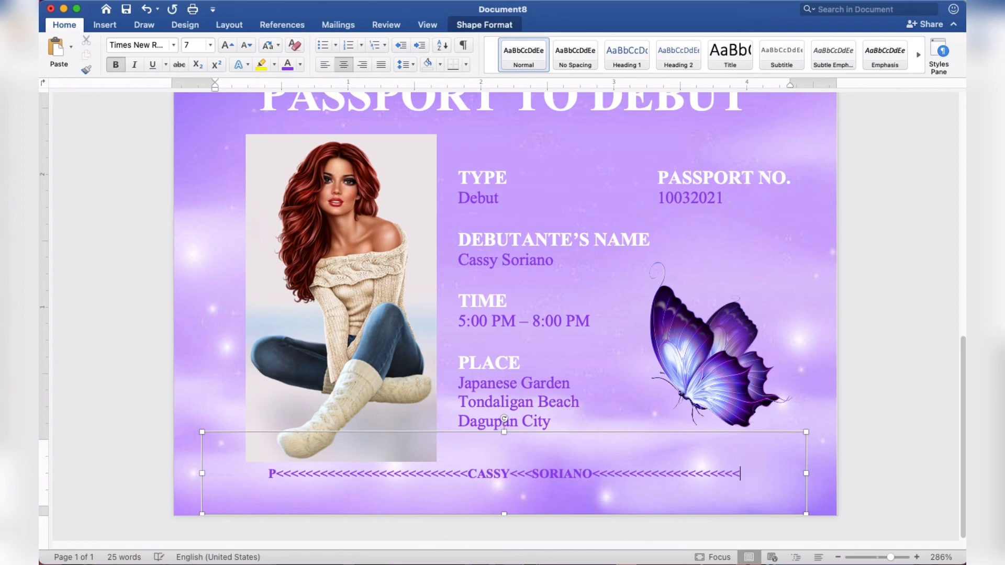
{"action": "type", "text": "<<<<<<<<<<<"}
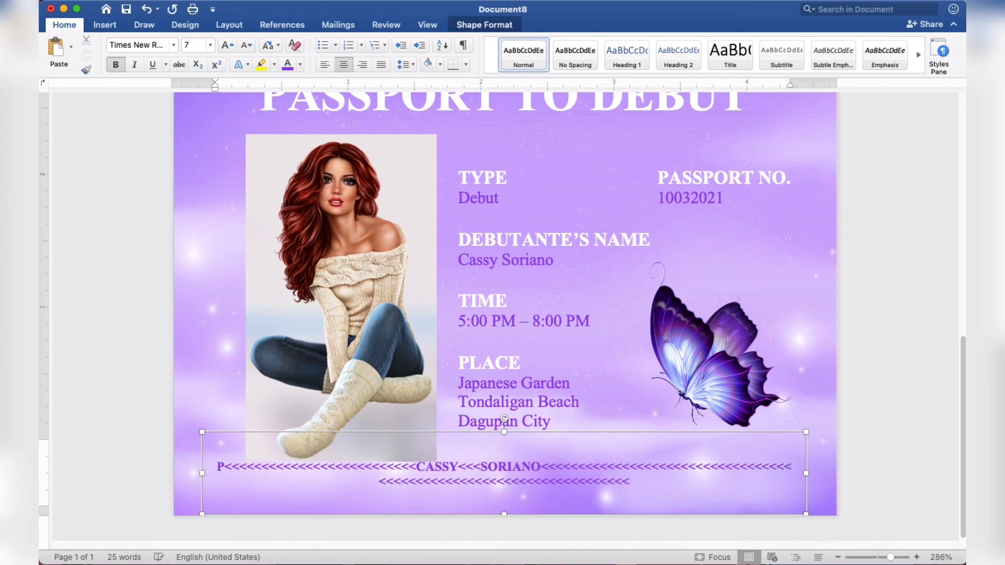
{"action": "type", "text": "<<<<<<<<1"}
{"action": "type", "text": "003202"}
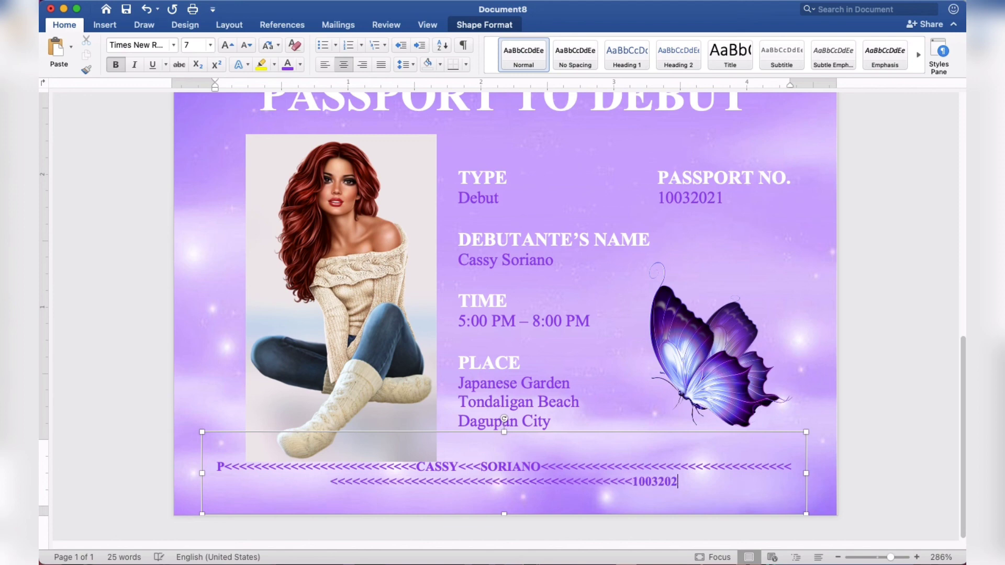
{"action": "type", "text": "1<"}
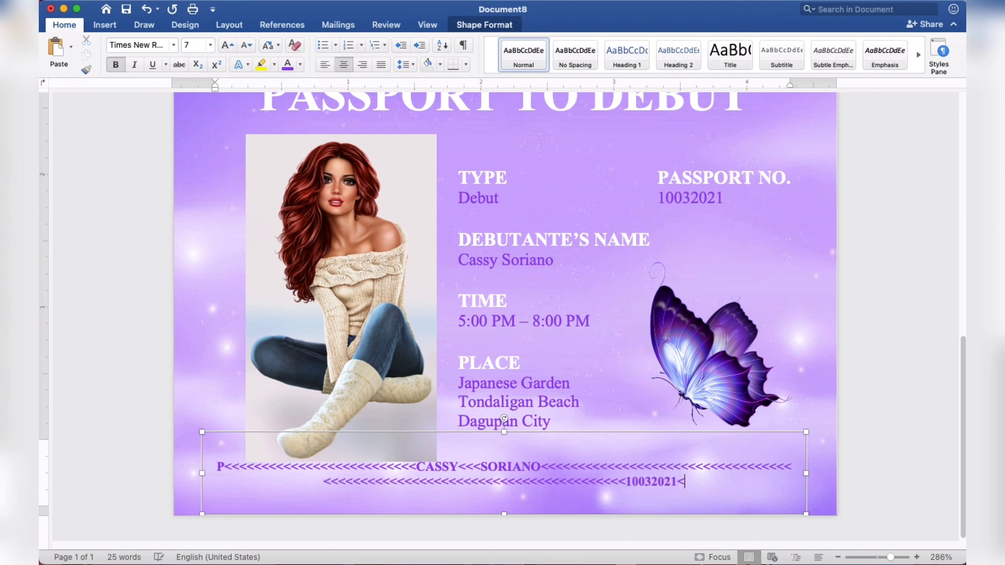
{"action": "type", "text": "<<<<<<"}
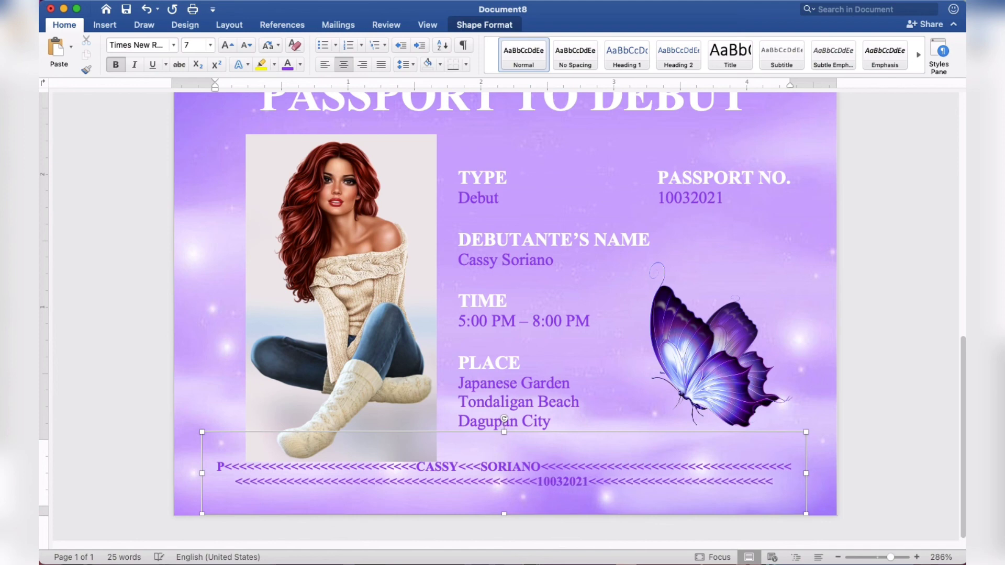
{"action": "type", "text": "<<<<<<<"}
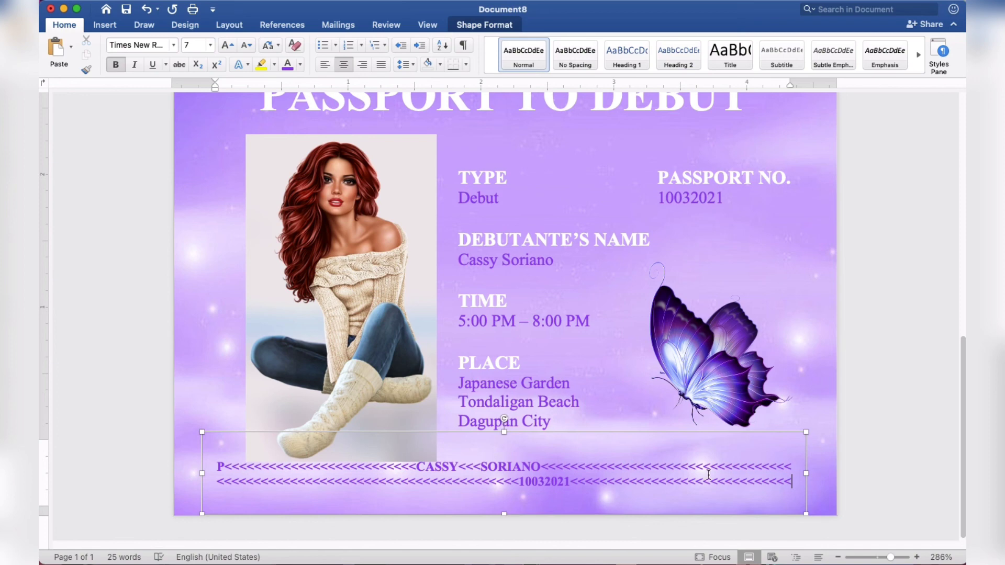
{"action": "left_click_drag", "start_coordinate": [503, 435], "coordinate": [506, 458]}
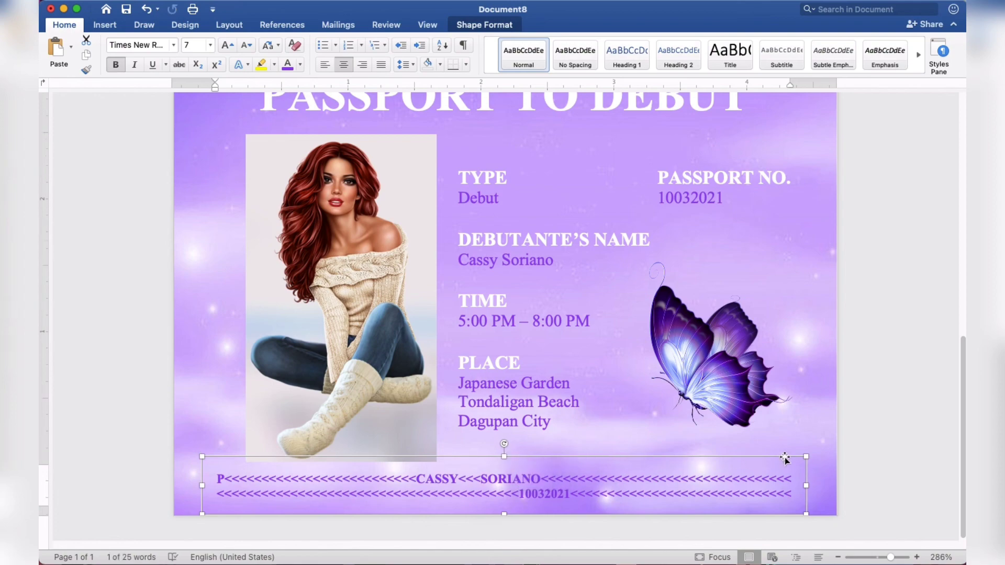
Deselect the code box and scroll to review the stamp panel above the finished passport card.
{"action": "left_click", "coordinate": [899, 456]}
{"action": "scroll", "coordinate": [899, 457], "scroll_direction": "up", "scroll_amount": 10}
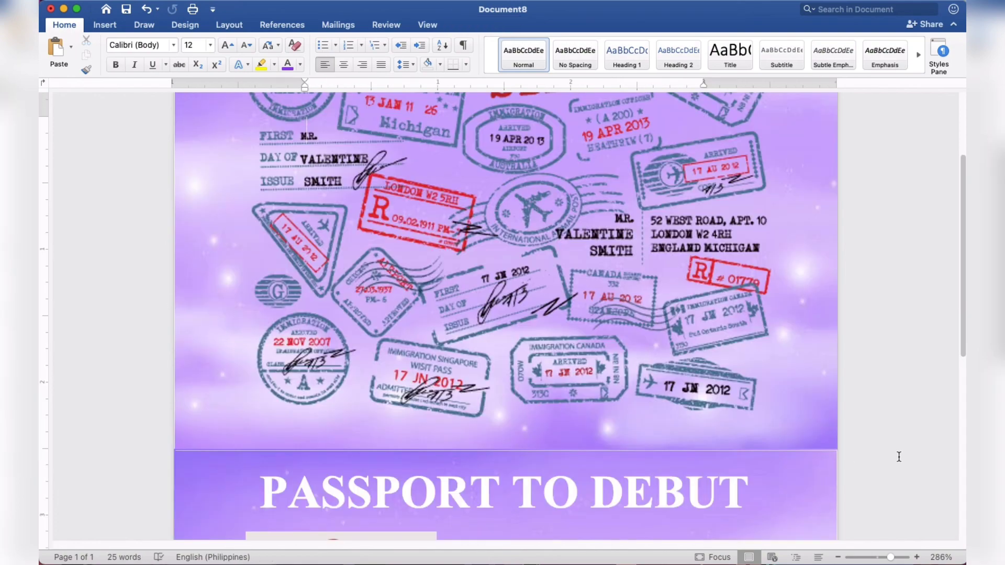
{"action": "scroll", "coordinate": [898, 457], "scroll_direction": "down", "scroll_amount": 3, "text": "ctrl"}
{"action": "scroll", "coordinate": [898, 457], "scroll_direction": "down", "scroll_amount": 3, "text": "ctrl"}
{"action": "scroll", "coordinate": [898, 457], "scroll_direction": "down", "scroll_amount": 2, "text": "ctrl"}
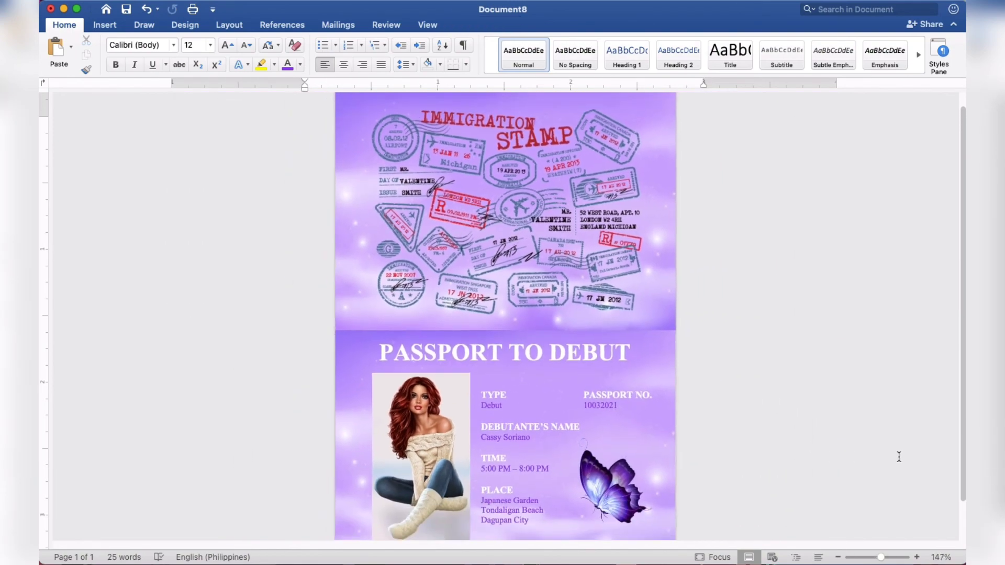
{"action": "scroll", "coordinate": [898, 457], "scroll_direction": "down", "scroll_amount": 1, "text": "ctrl"}
{"action": "scroll", "coordinate": [899, 457], "scroll_direction": "down", "scroll_amount": 1, "text": "ctrl"}
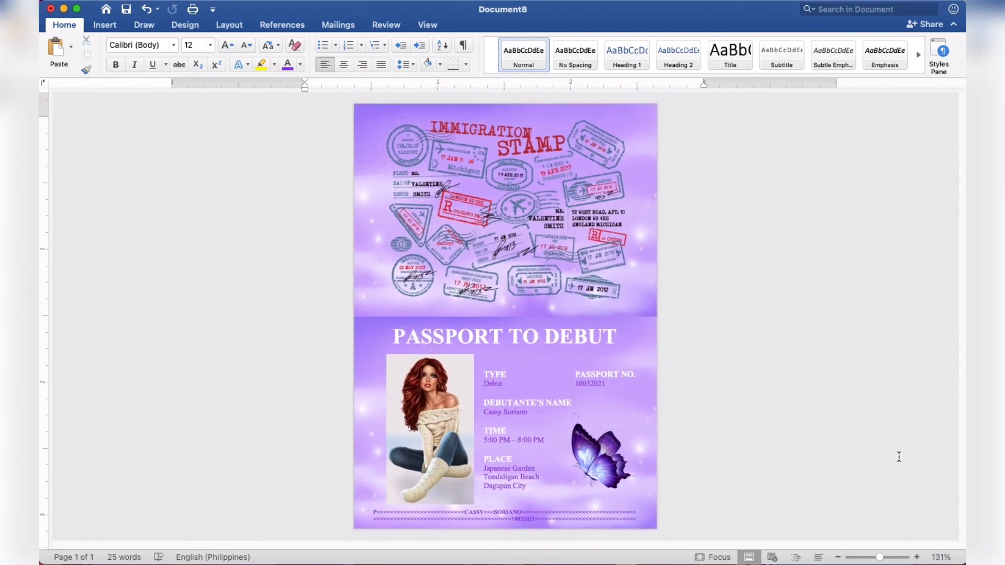
{"action": "scroll", "coordinate": [898, 457], "scroll_direction": "down", "scroll_amount": 1, "text": "ctrl"}
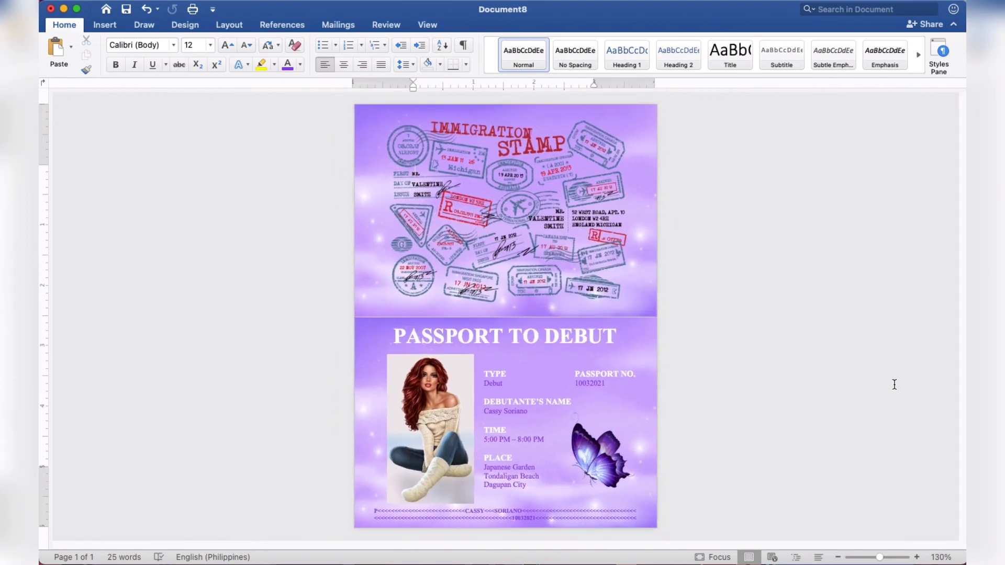